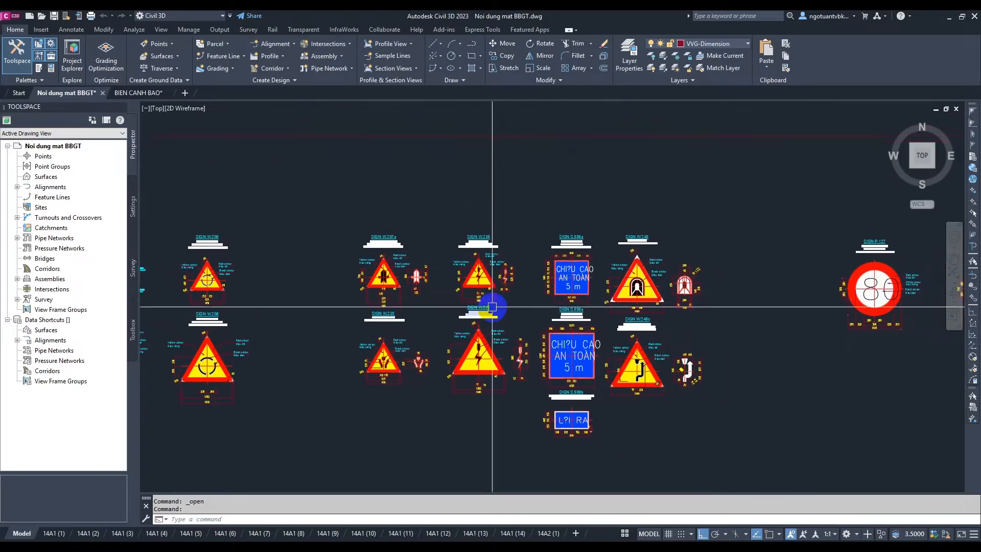
# Step: Look over the sign details and switch to the BIEN CANH BAO drawing with its row of roadside warning signs
pyautogui.scroll(2, 422, 319)
pyautogui.moveTo(422, 319); pyautogui.dragTo(475, 305, button='middle')
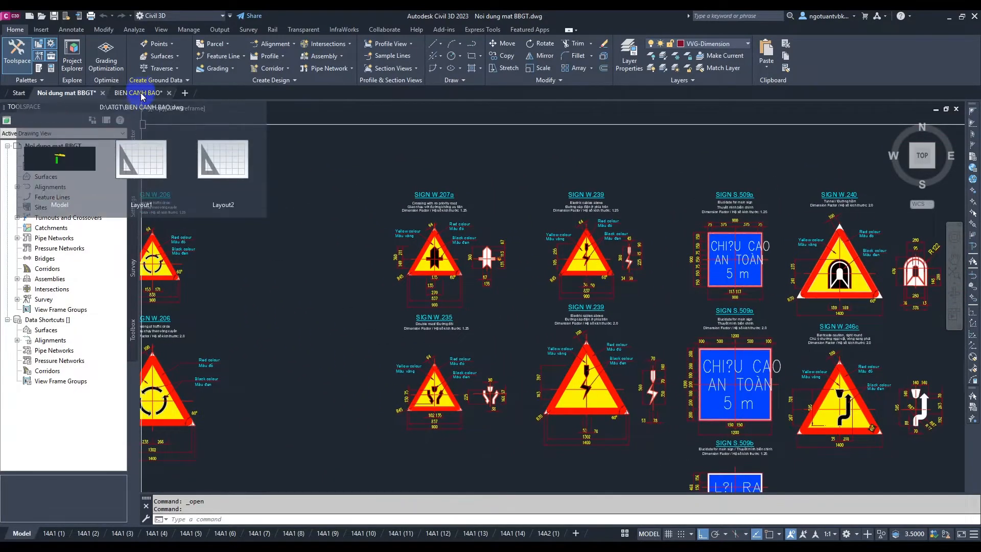
pyautogui.click(142, 92)
pyautogui.moveTo(517, 333); pyautogui.dragTo(467, 302, button='middle')
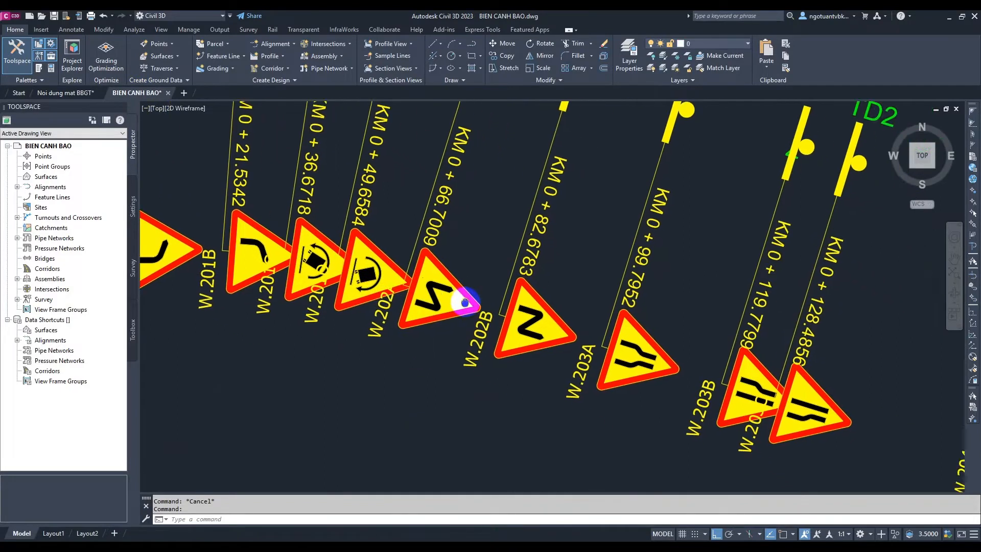
pyautogui.click(454, 341)
pyautogui.click(437, 294)
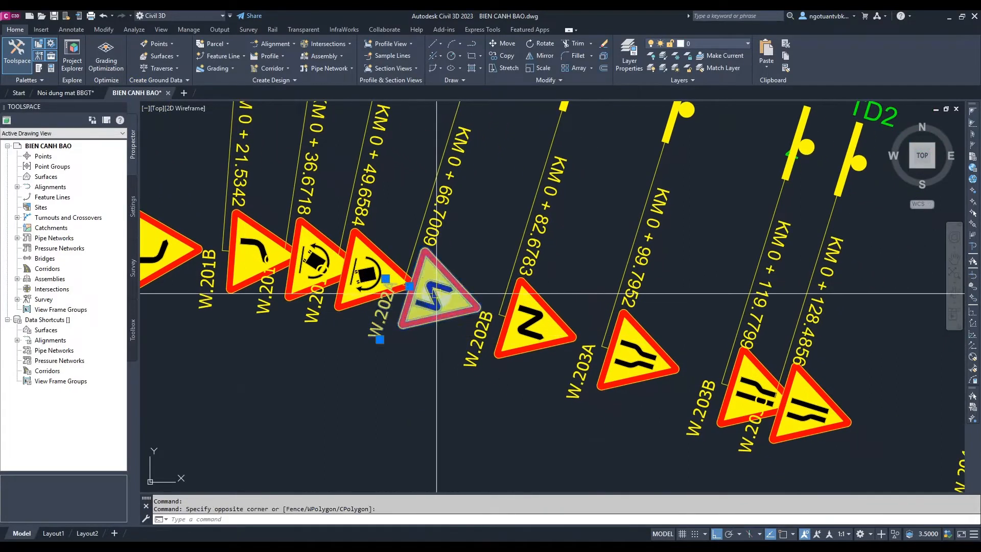
pyautogui.click(541, 366)
pyautogui.click(528, 316)
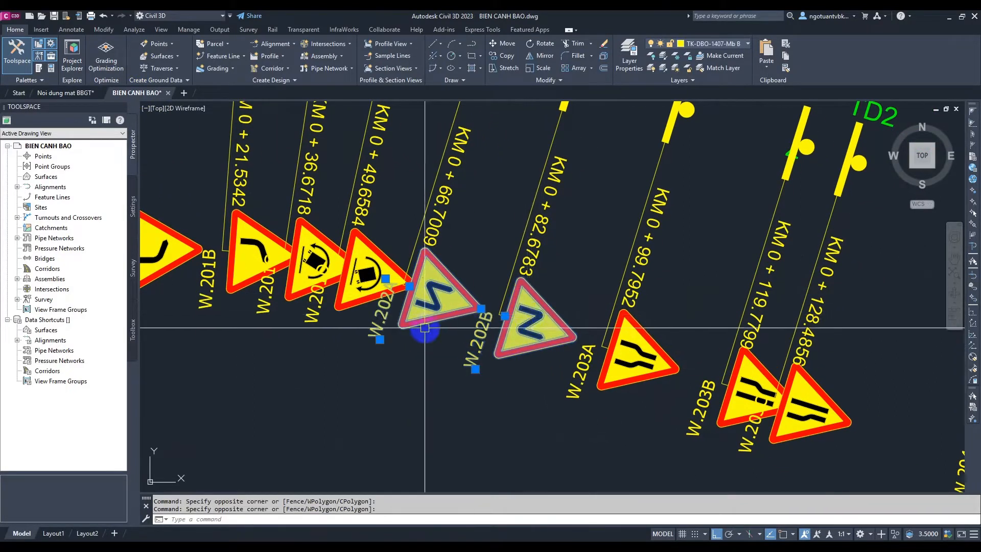
pyautogui.press('Escape')
# Step: Copy the W.202A warning sign to the clipboard and start a new drawing
pyautogui.click(451, 337)
pyautogui.click(430, 307)
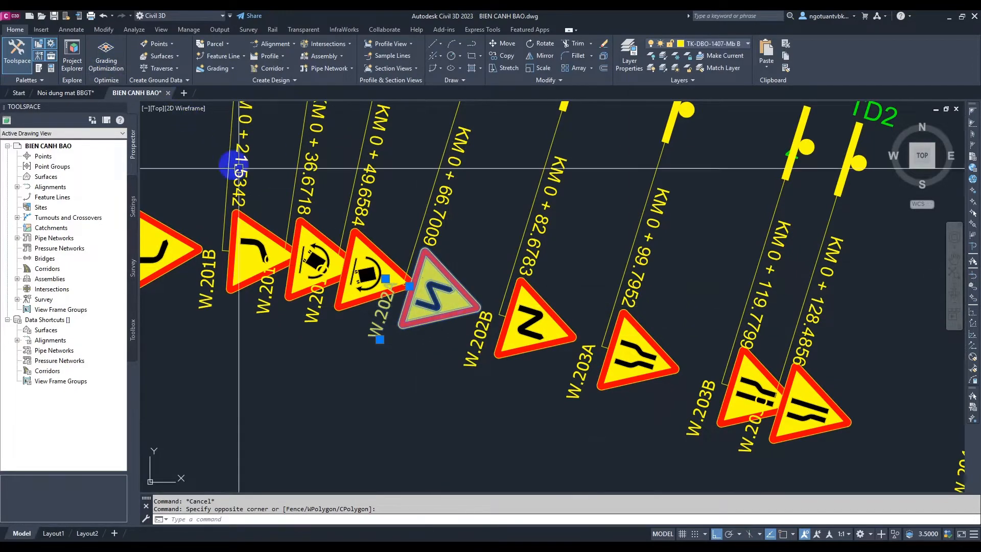
pyautogui.rightClick(435, 311)
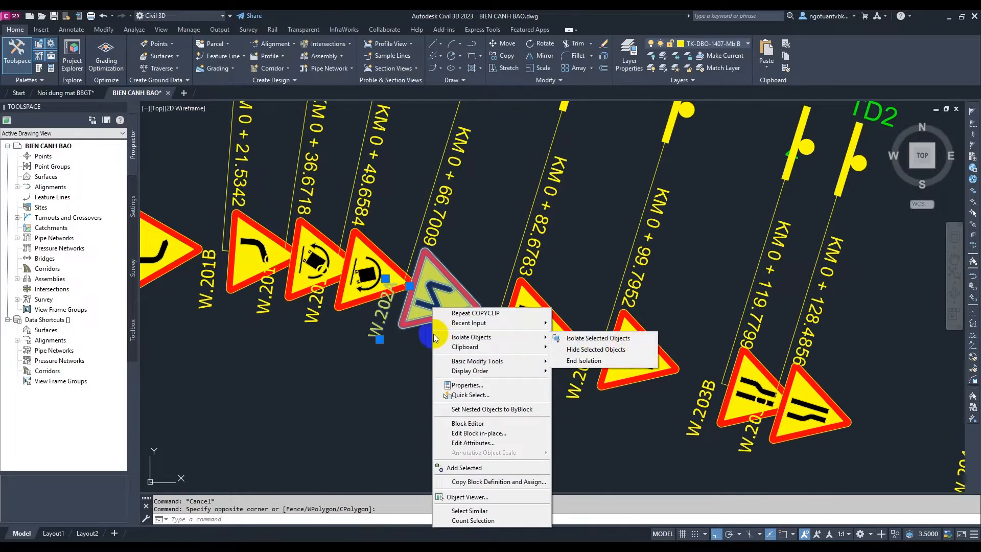
pyautogui.click(478, 232)
pyautogui.click(463, 295)
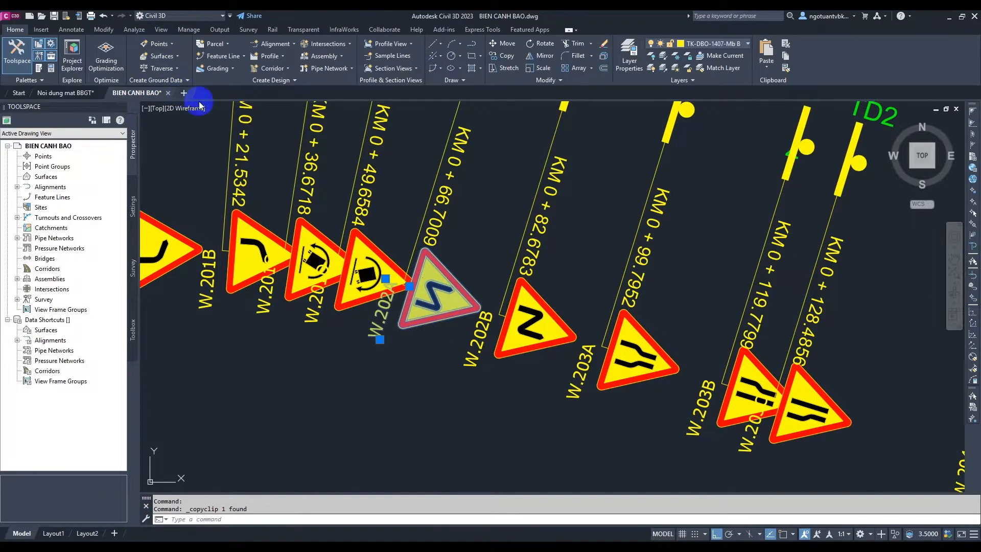
pyautogui.hotkey('ctrl', 'Tab')
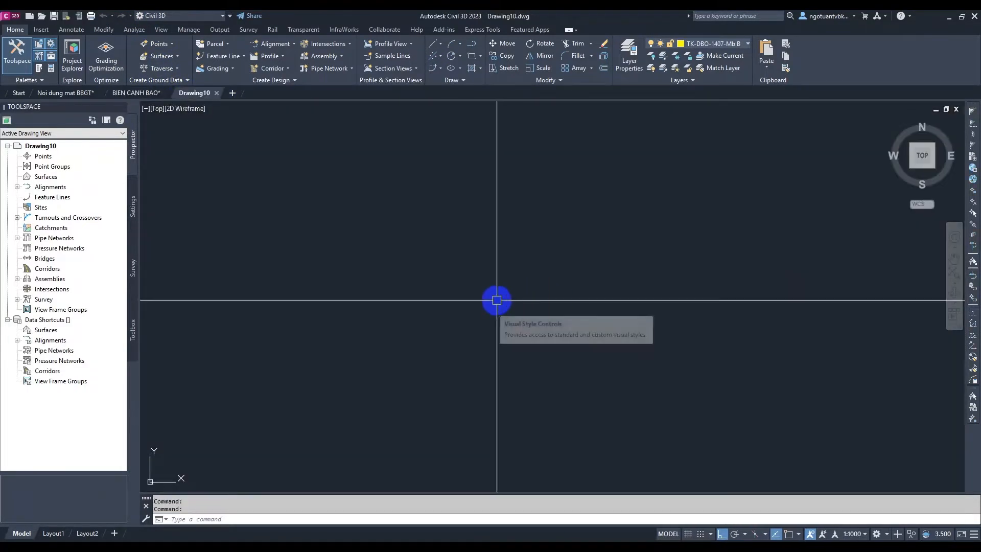
# Step: Paste the W.202A sign into the new drawing and explode it to erase its code label
pyautogui.click(526, 289)
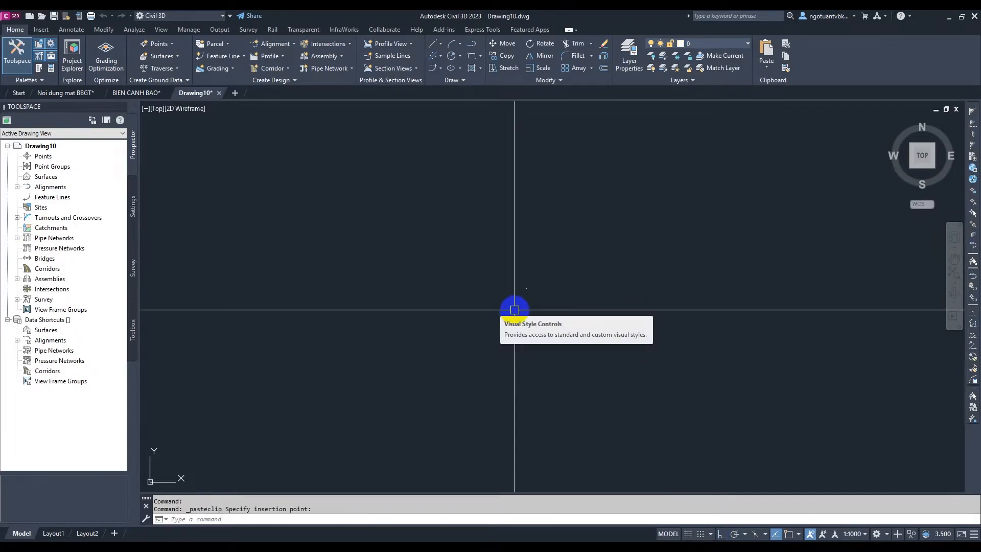
pyautogui.scroll(5, 520, 278)
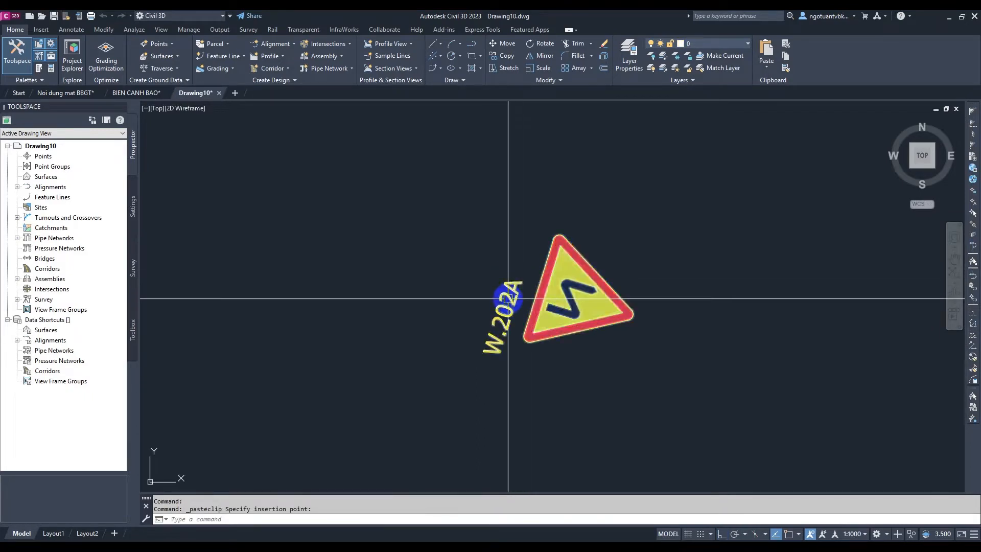
pyautogui.click(520, 314)
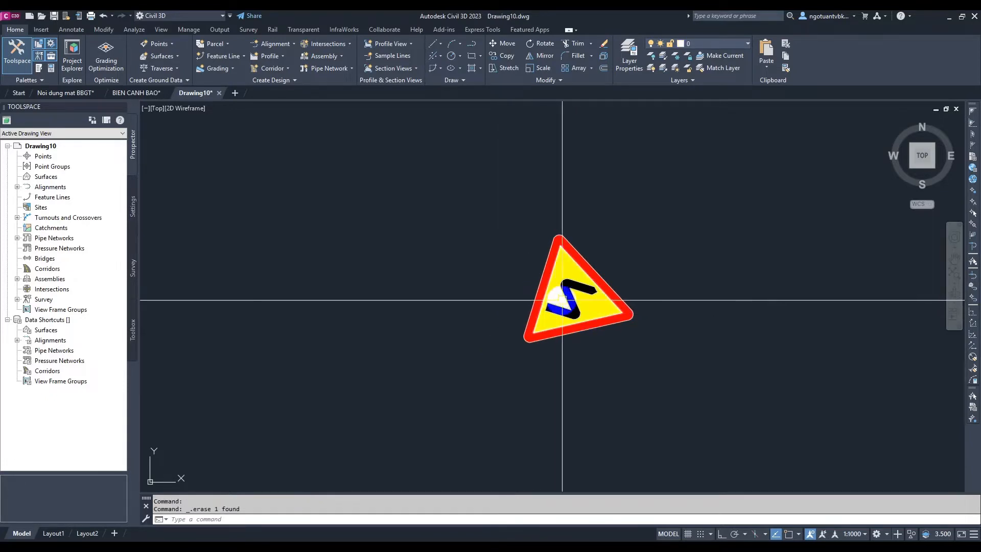
# Step: With ortho on, draw a horizontal reference line outward from the midpoint of the tilted sign's left edge
pyautogui.scroll(2, 564, 300)
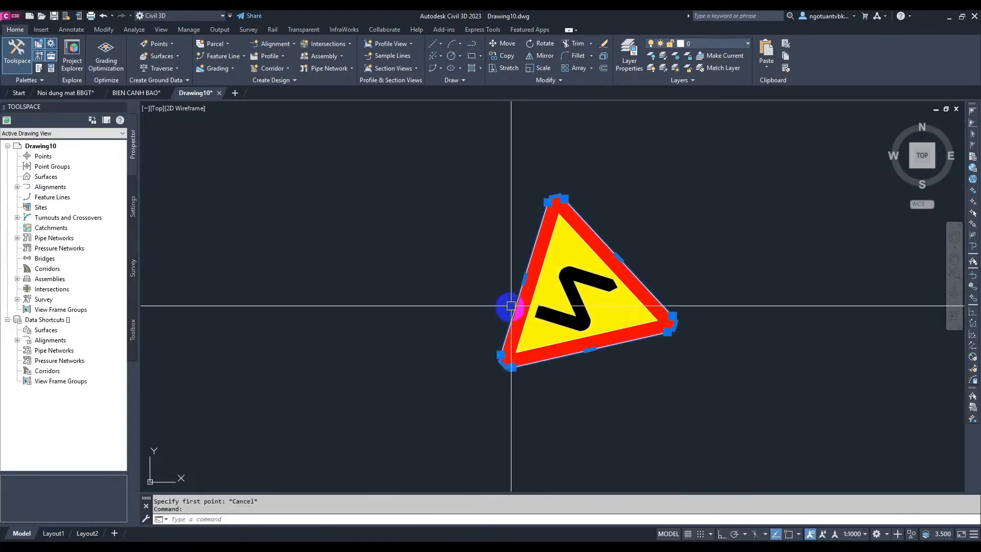
pyautogui.click(525, 279)
pyautogui.press('F8')
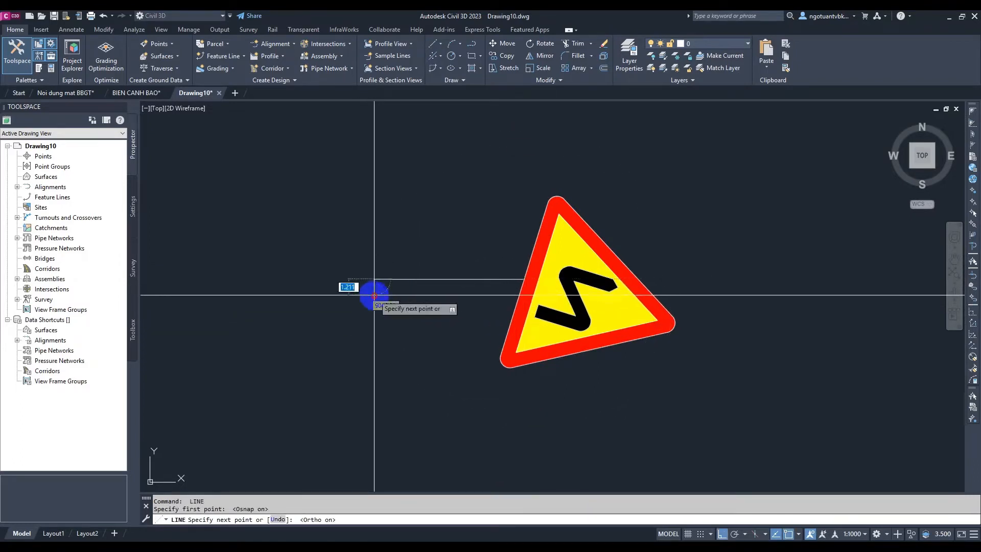
pyautogui.click(375, 295)
pyautogui.press('Escape')
# Step: Rotate the whole sign by reference about its left edge's midpoint, aligning that edge with the horizontal reference line
pyautogui.click(467, 191)
pyautogui.click(745, 445)
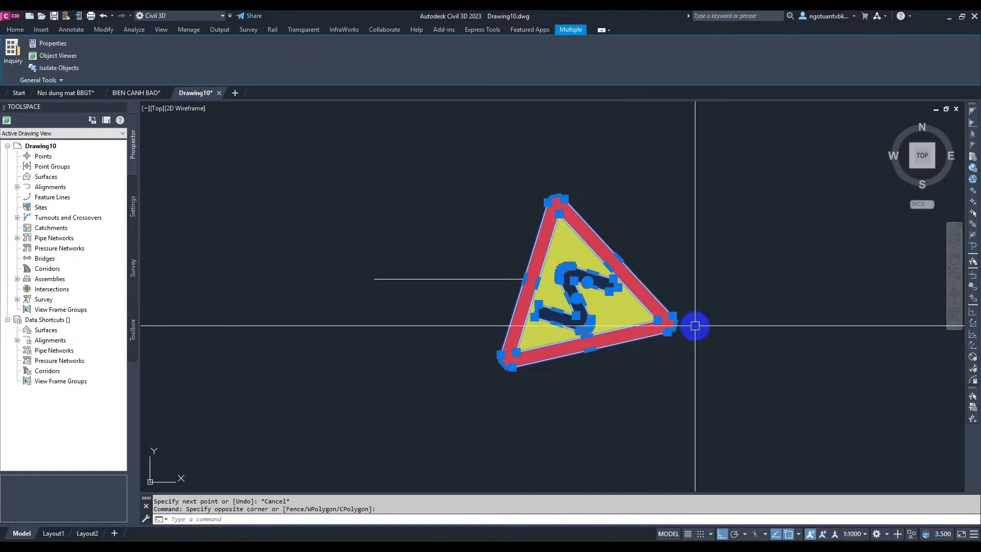
pyautogui.write('O')
pyautogui.press('Return')
pyautogui.click(525, 279)
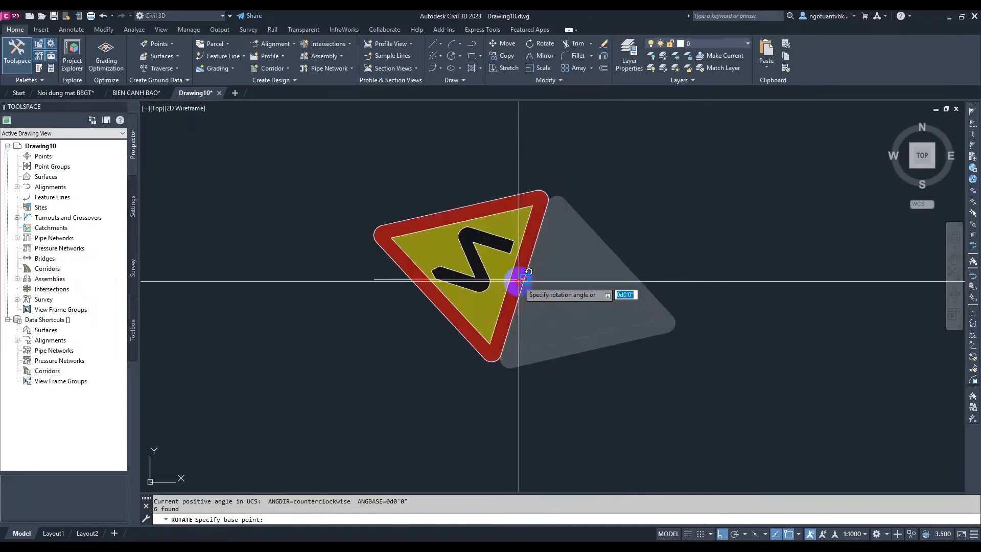
pyautogui.write('R')
pyautogui.press('Return')
pyautogui.click(525, 279)
pyautogui.click(557, 197)
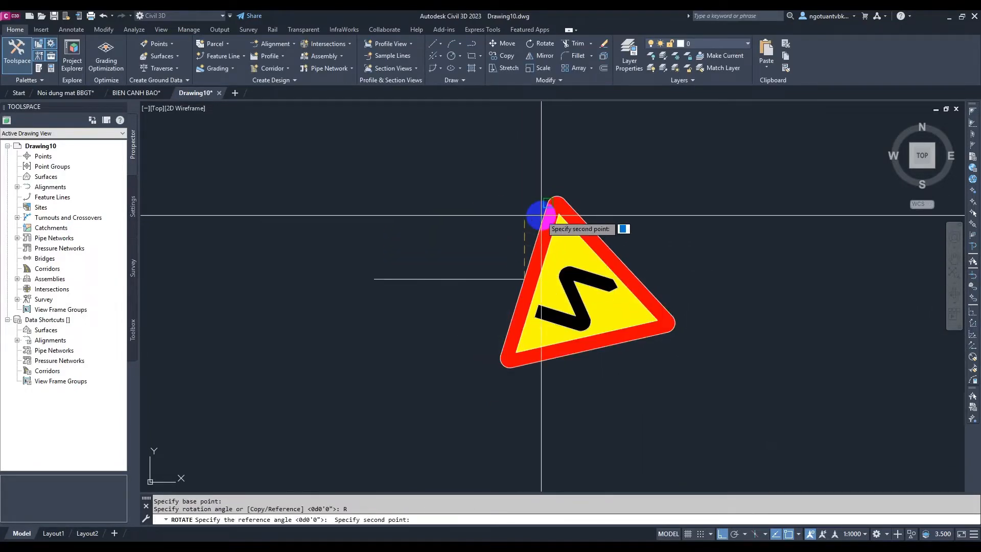
pyautogui.click(415, 280)
# Step: Erase the horizontal reference line beneath the upright sign
pyautogui.click(378, 279)
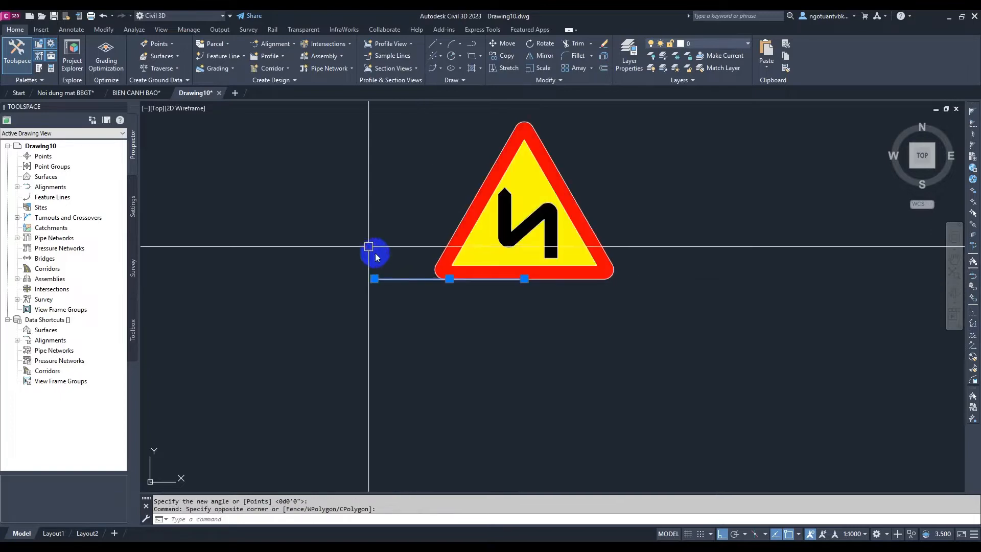
pyautogui.write('E')
pyautogui.press('Return')
pyautogui.moveTo(506, 294); pyautogui.dragTo(471, 321, button='middle')
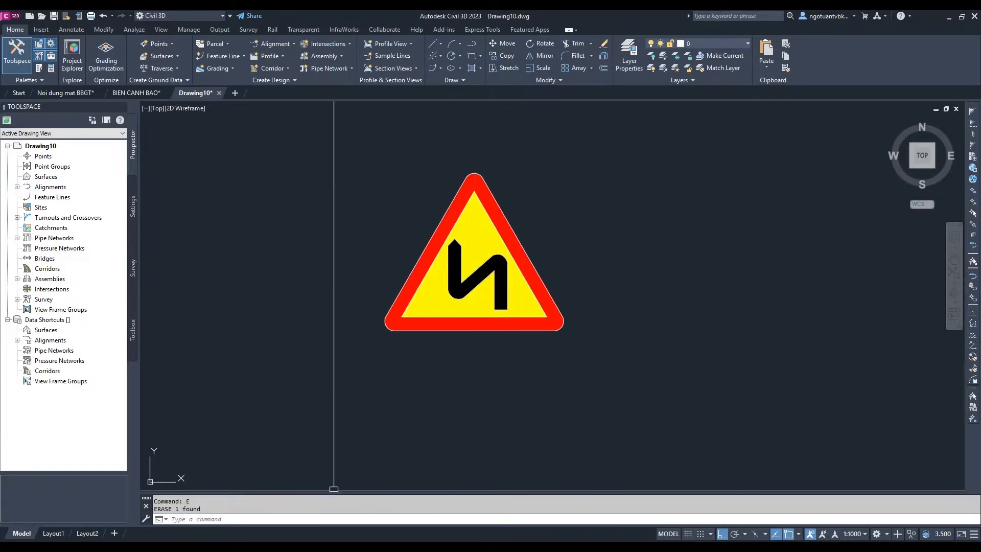
# Step: Consult the sign dimensions in the QCVN-41-2019 PDF and draw a polyline 0.875 long from the sign's lower-left base, with a leg running downward
pyautogui.click(278, 537)
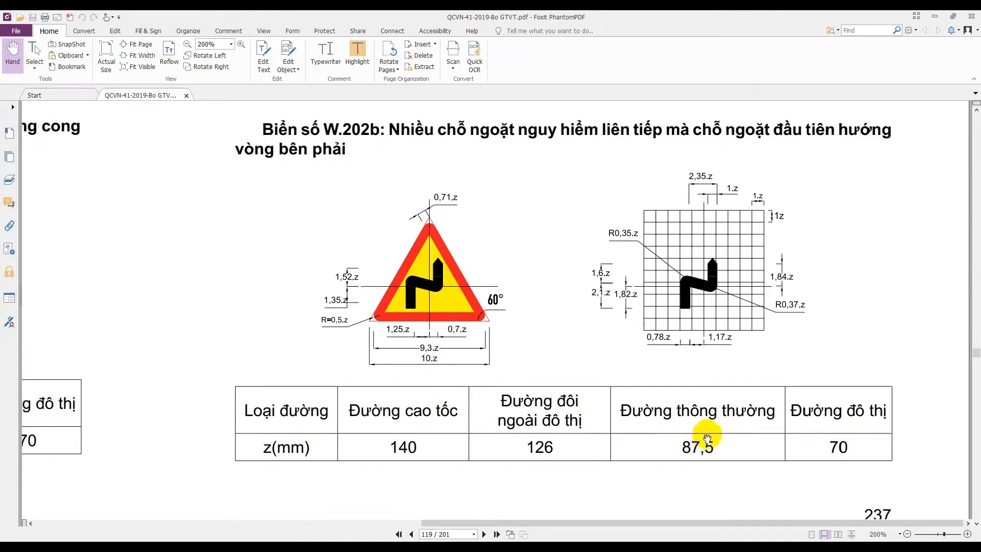
pyautogui.hotkey('alt', 'Tab')
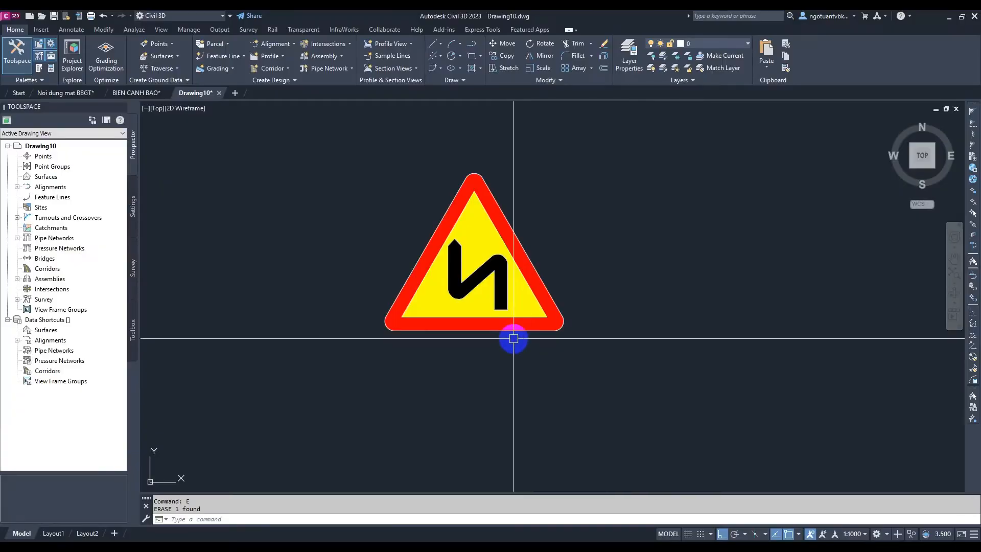
pyautogui.write('PL')
pyautogui.press('Return')
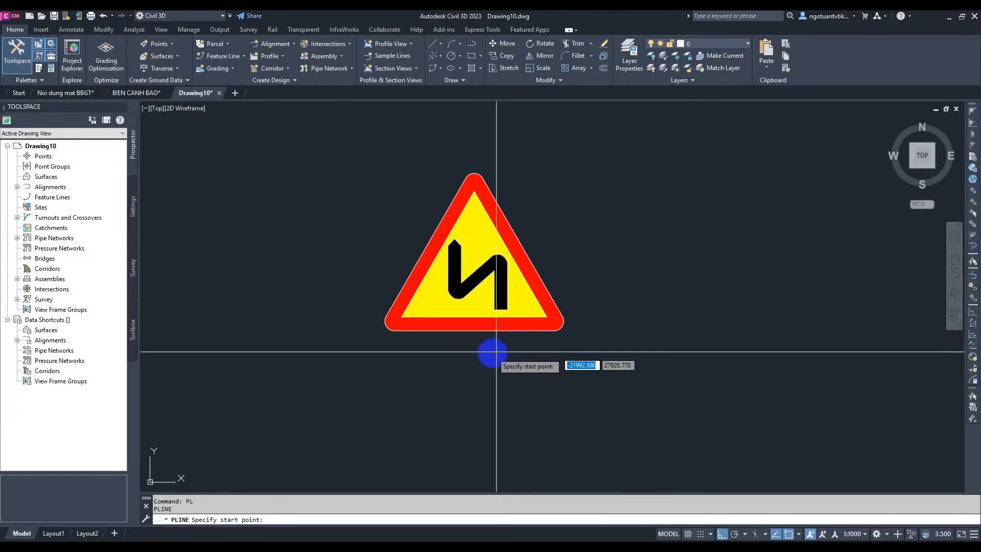
pyautogui.click(403, 335)
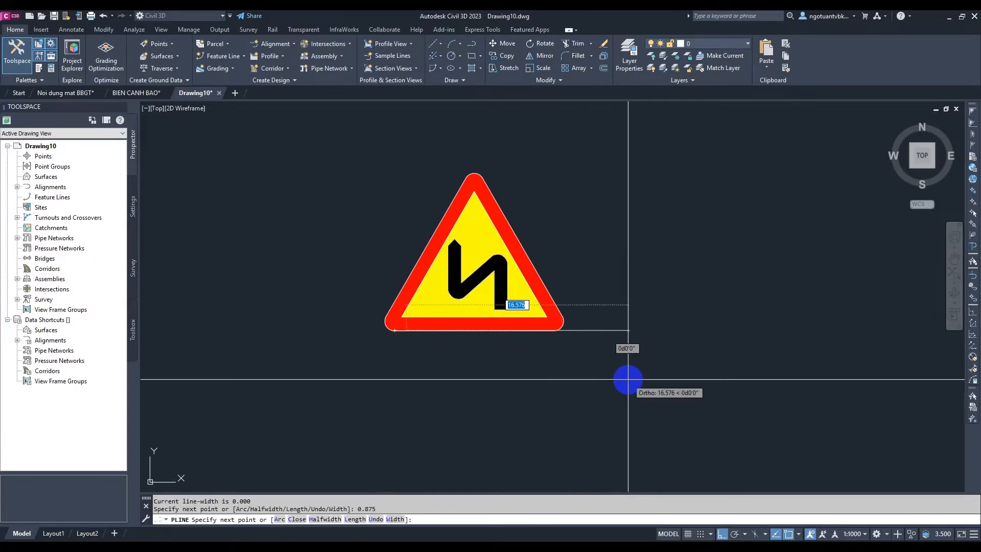
pyautogui.click(401, 422)
pyautogui.press('Return')
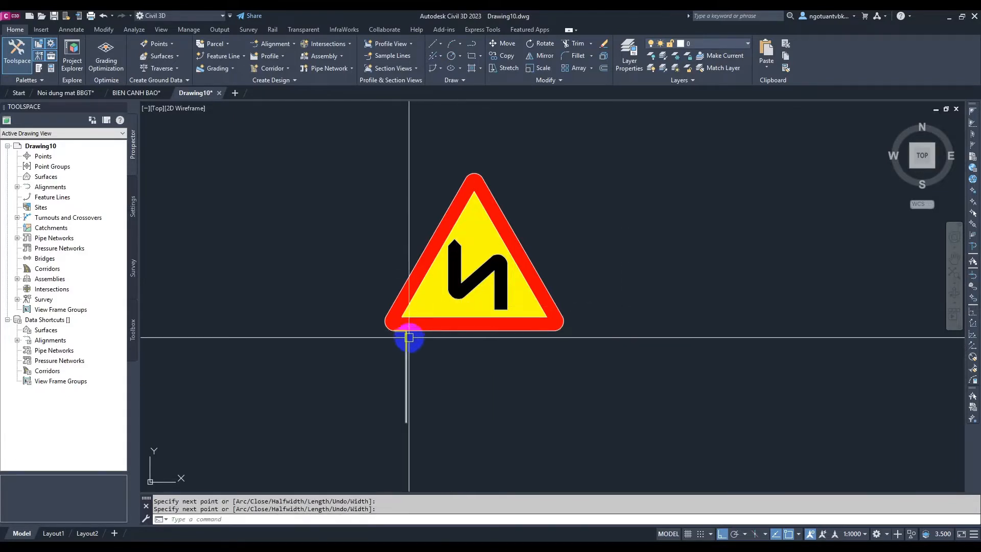
# Step: Try a ray down along the sign's sloping left edge and erase it
pyautogui.scroll(4, 410, 337)
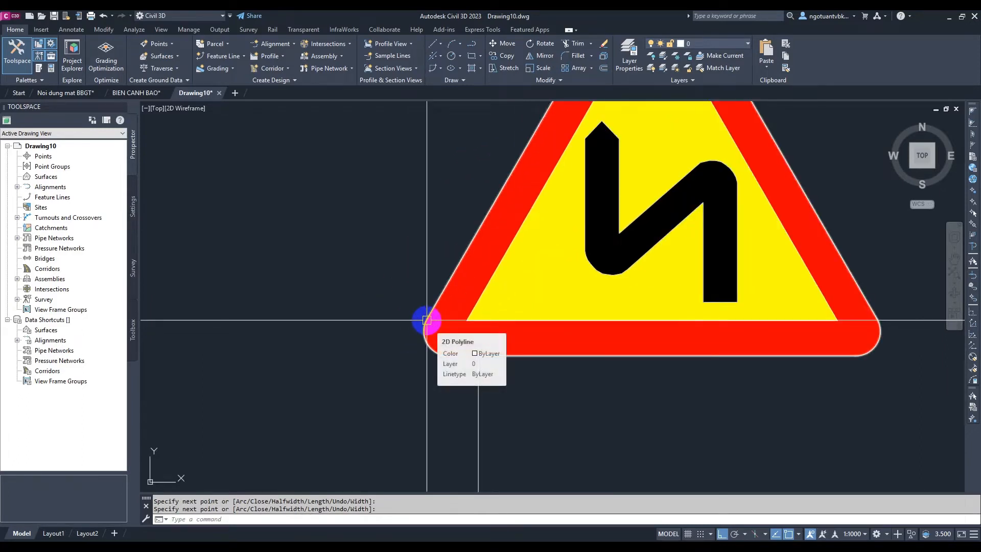
pyautogui.write('RA')
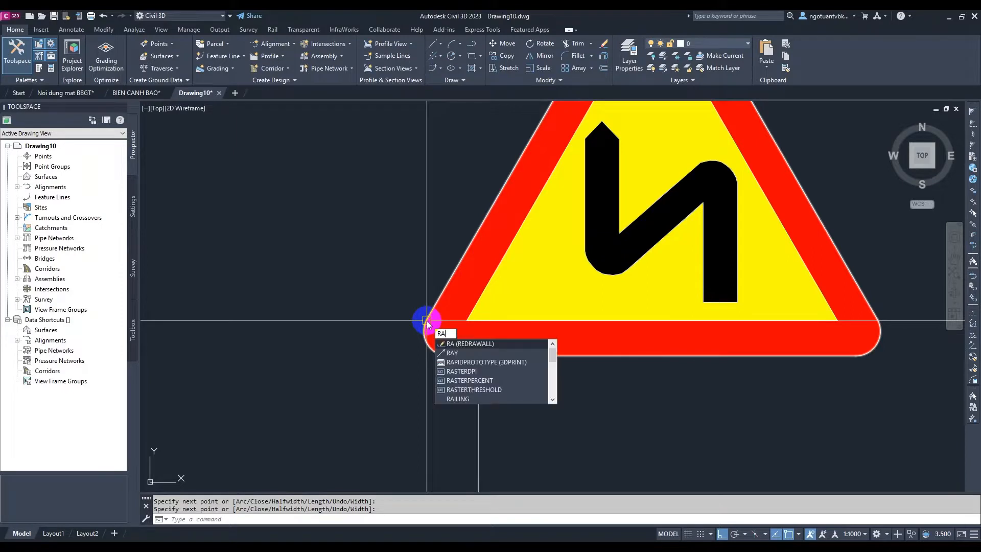
pyautogui.write('Y')
pyautogui.press('Return')
pyautogui.click(486, 215)
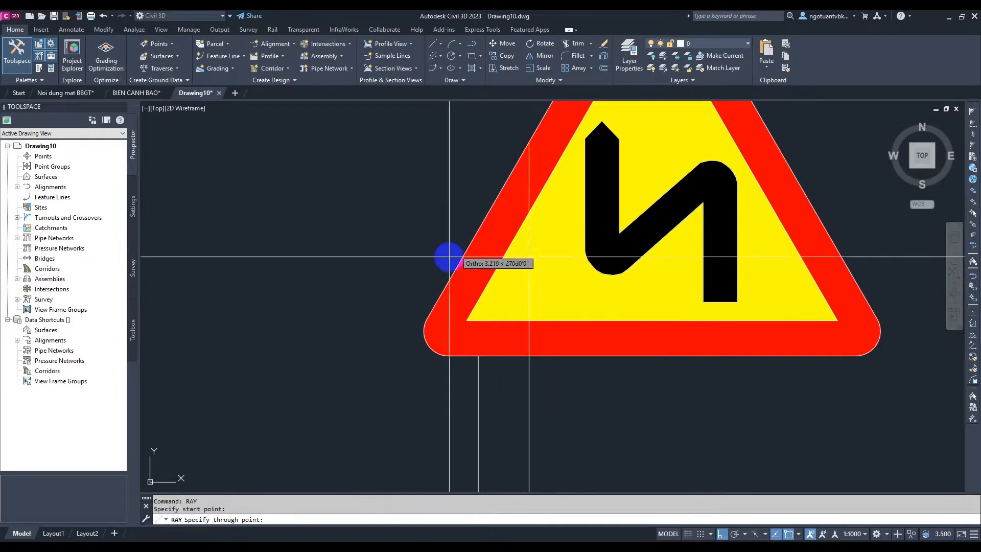
pyautogui.click(433, 303)
pyautogui.press('Return')
pyautogui.press('Return')
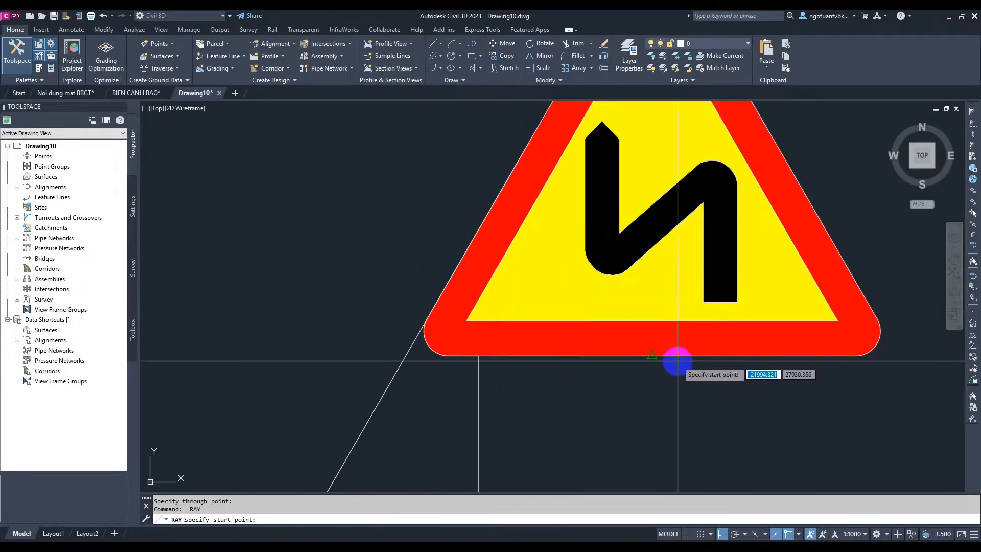
pyautogui.press('Escape')
pyautogui.click(430, 392)
pyautogui.click(341, 373)
pyautogui.write('e')
pyautogui.press('Return')
# Step: Draw infinite construction lines along the sign's sloping left edge and its bottom edge
pyautogui.write('x')
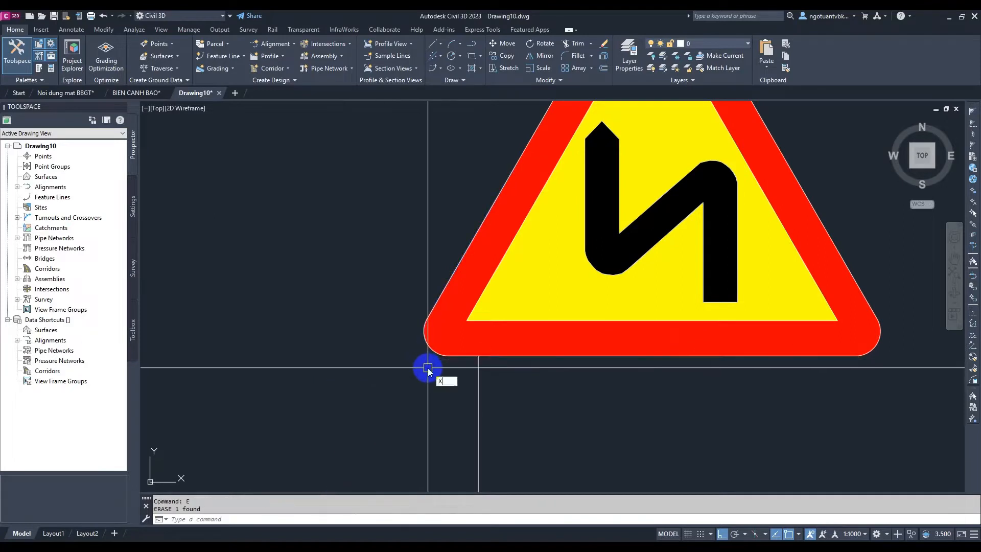
pyautogui.write('l')
pyautogui.press('Return')
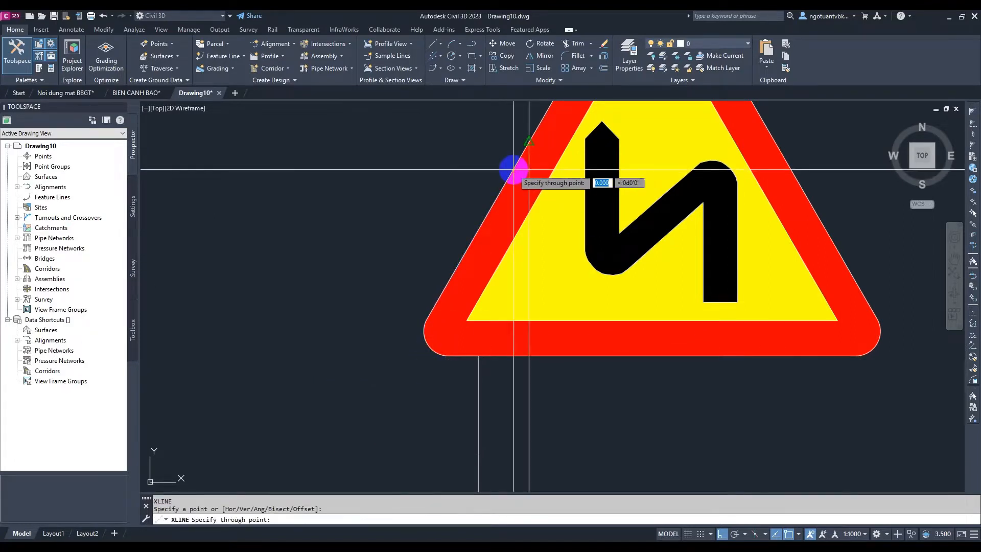
pyautogui.click(429, 315)
pyautogui.press('Return')
pyautogui.press('Return')
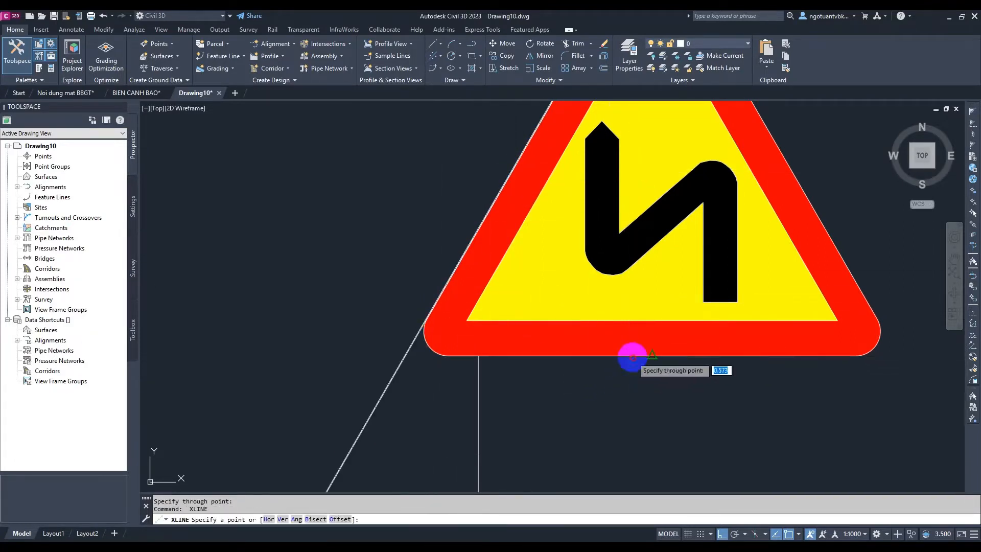
pyautogui.click(633, 357)
pyautogui.click(533, 369)
pyautogui.press('Return')
# Step: Draw an infinite construction line along the sign's sloping right edge
pyautogui.scroll(-2, 516, 377)
pyautogui.press('Return')
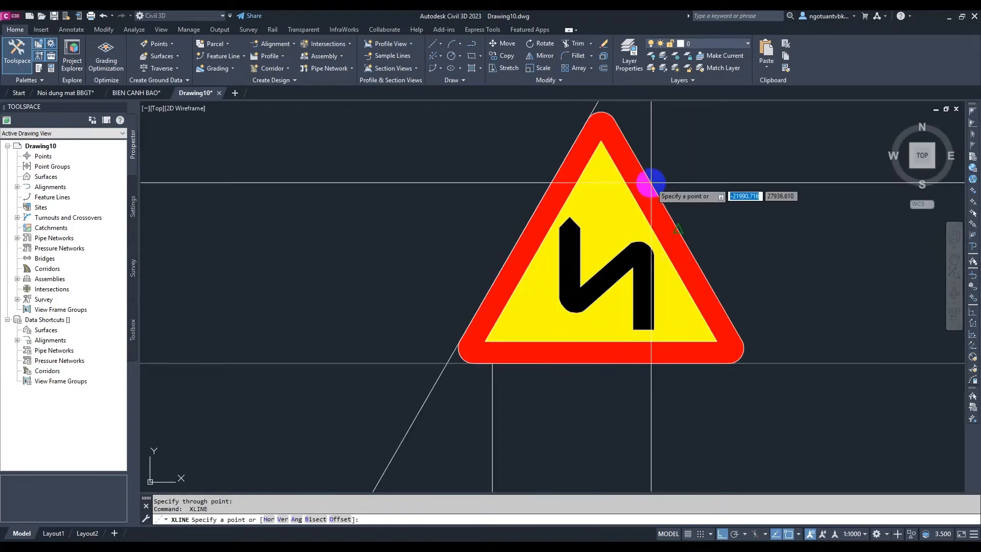
pyautogui.click(651, 182)
pyautogui.click(741, 342)
pyautogui.press('Return')
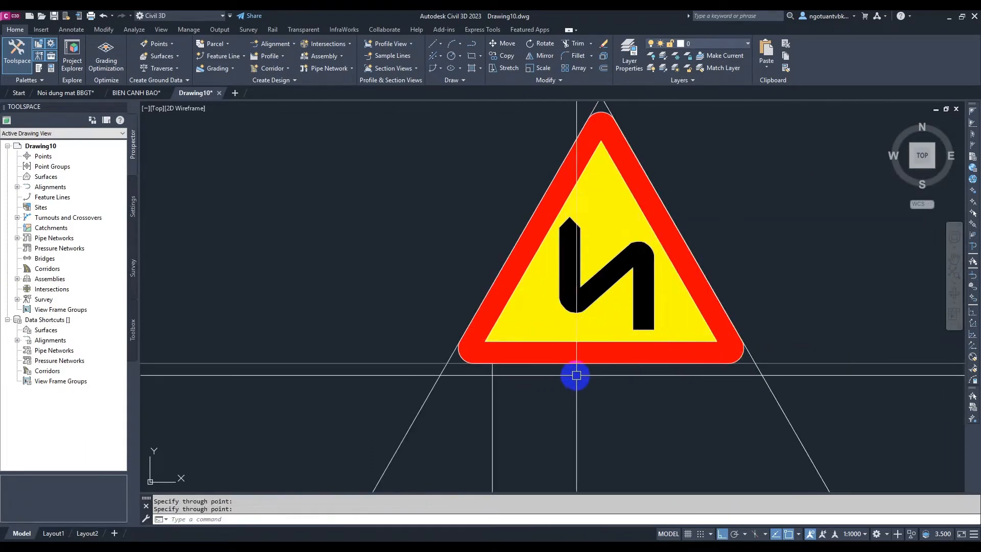
pyautogui.press('Escape')
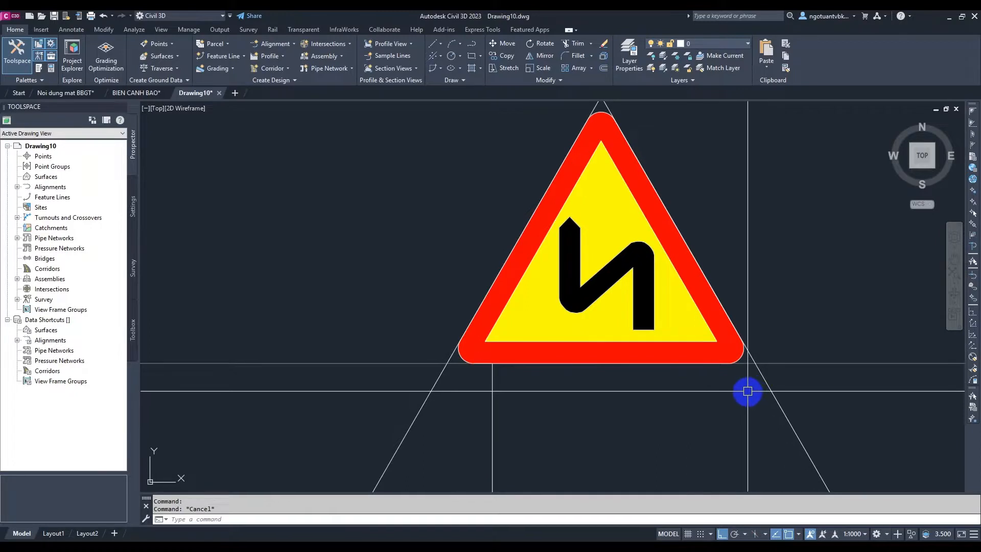
pyautogui.click(748, 391)
pyautogui.click(666, 268)
pyautogui.click(666, 276)
pyautogui.click(476, 282)
pyautogui.write('M')
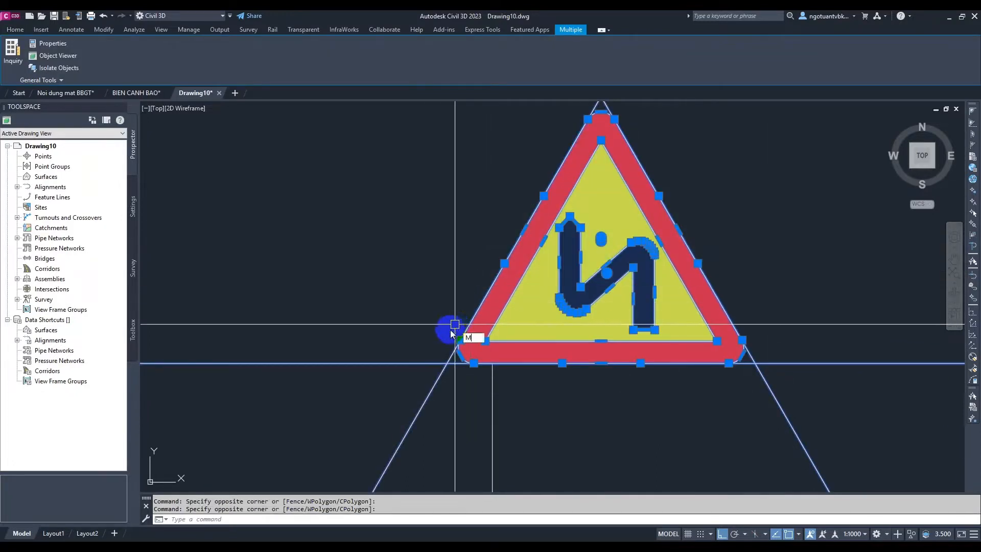
pyautogui.press('Return')
pyautogui.scroll(5, 452, 333)
pyautogui.press('Escape')
pyautogui.press('Escape')
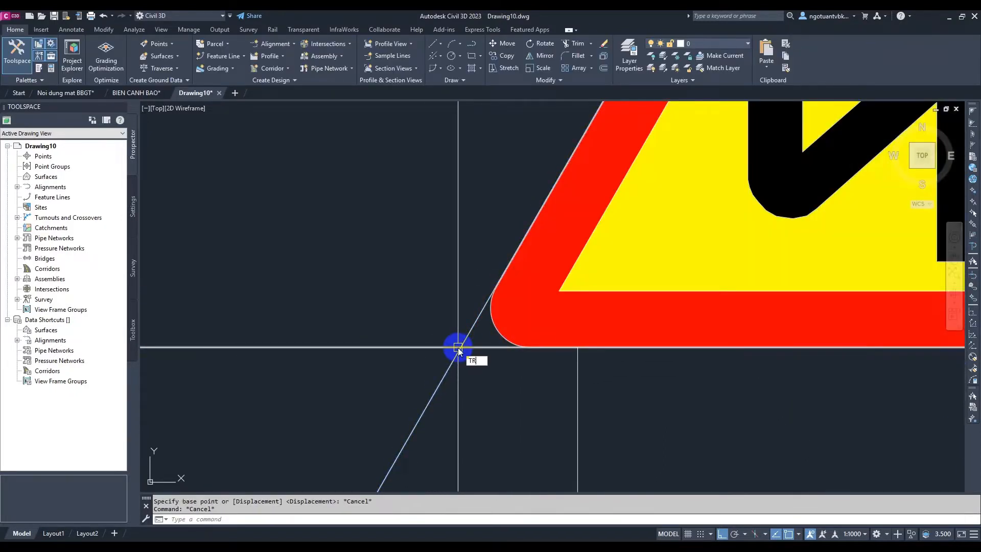
# Step: Trim the construction lines beyond the sign's lower-left and lower-right corners so they meet at those corners
pyautogui.press('Return')
pyautogui.scroll(-5, 424, 338)
pyautogui.press('Escape')
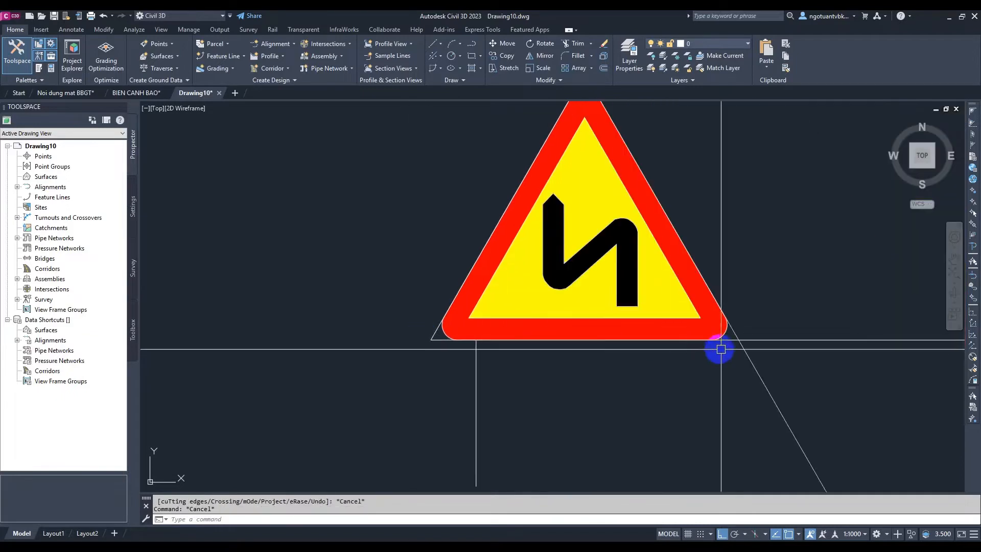
pyautogui.press('Return')
pyautogui.scroll(2, 753, 341)
pyautogui.click(753, 341)
pyautogui.click(739, 356)
pyautogui.press('Escape')
pyautogui.scroll(-2, 707, 334)
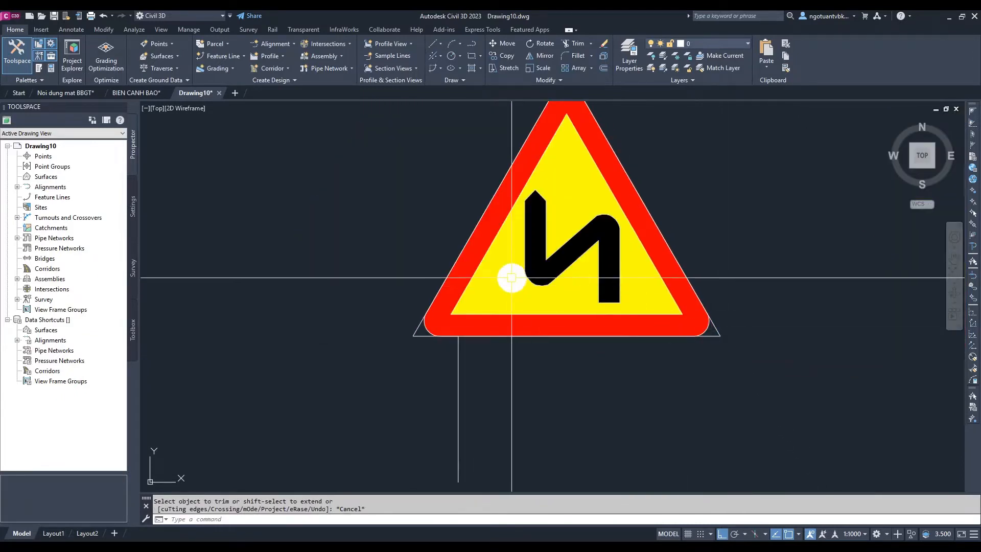
# Step: Move the sign with its construction lines along its base so the construction corner at lower left meets the guide polyline's start point
pyautogui.scroll(-3, 511, 278)
pyautogui.click(409, 197)
pyautogui.click(646, 327)
pyautogui.click(470, 196)
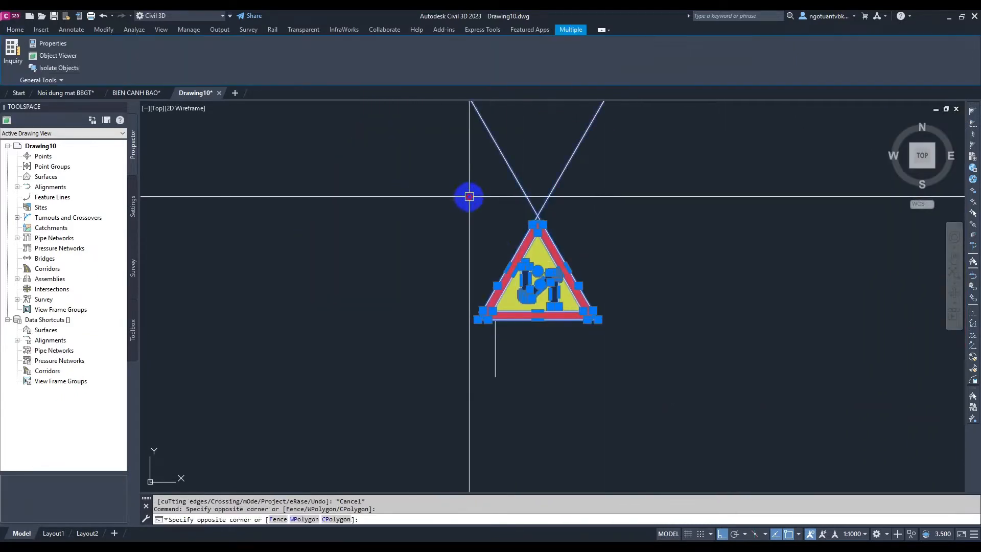
pyautogui.click(513, 286)
pyautogui.write('m')
pyautogui.press('Return')
pyautogui.scroll(5, 471, 323)
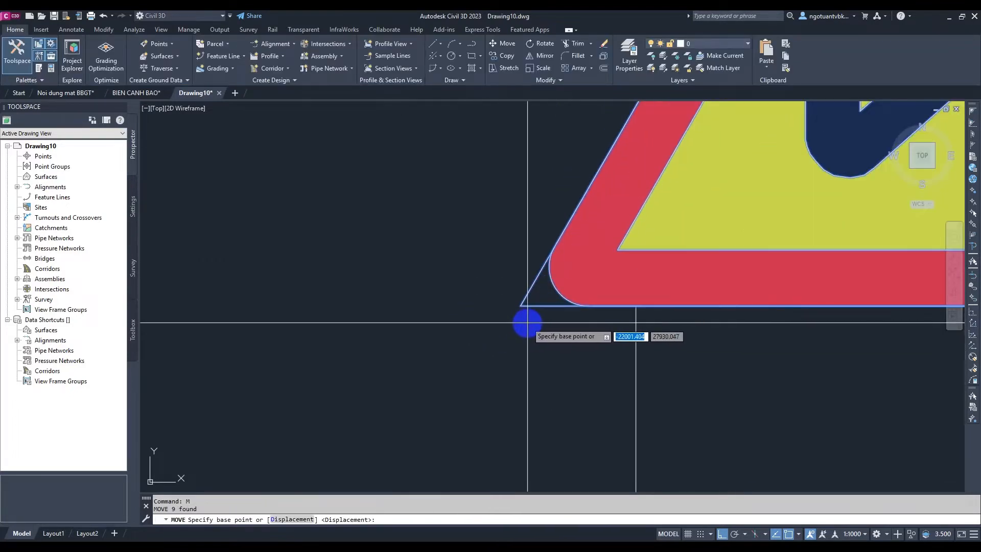
pyautogui.click(523, 308)
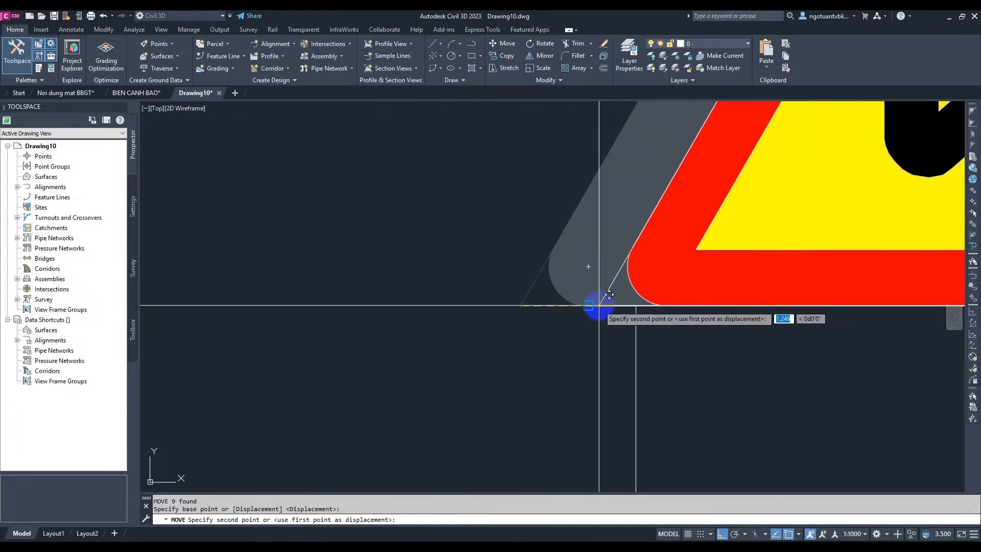
pyautogui.click(599, 305)
pyautogui.press('Escape')
pyautogui.scroll(-5, 454, 316)
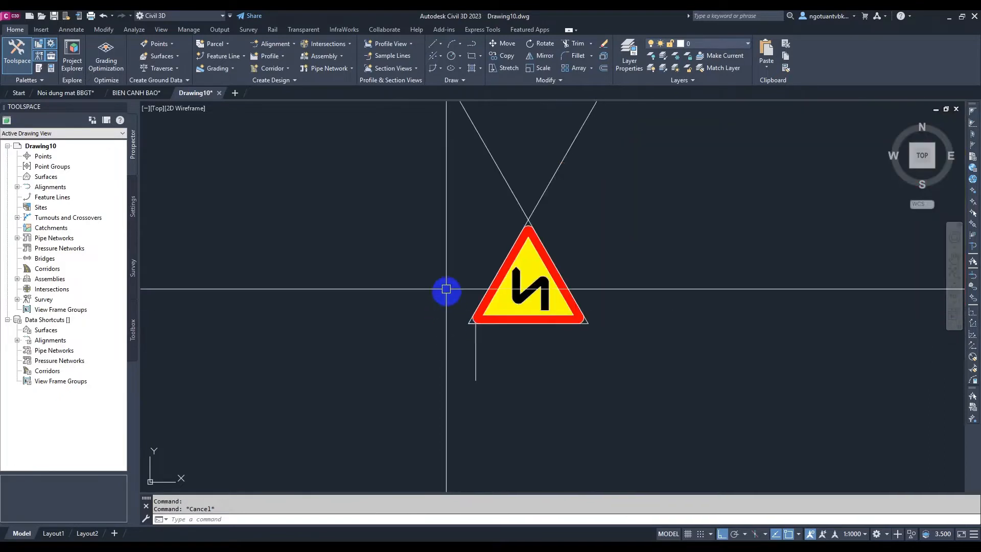
# Step: Scale the sign and its construction lines by reference about the lower-left corner, matching the base length to the guide polyline's horizontal segment
pyautogui.click(615, 219)
pyautogui.click(448, 292)
pyautogui.click(401, 256)
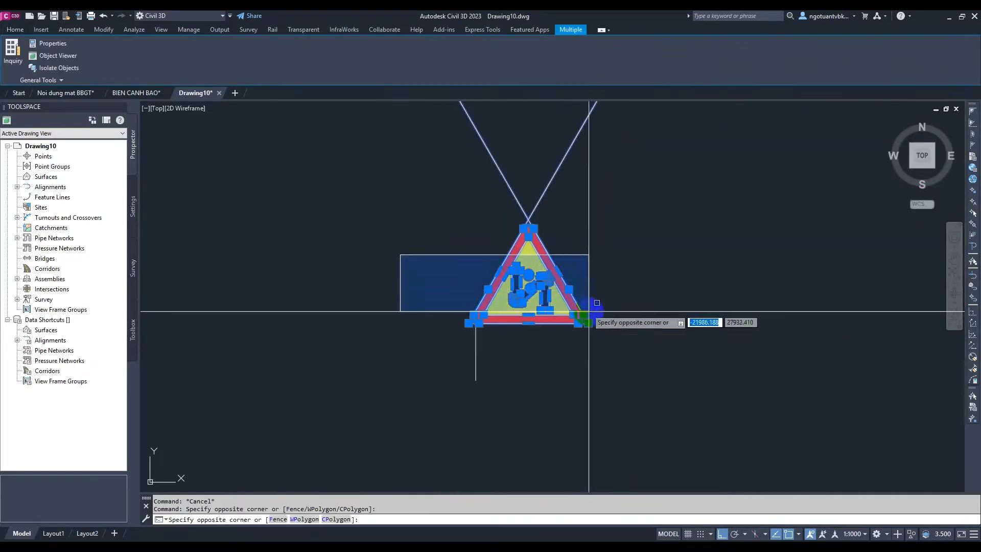
pyautogui.click(615, 341)
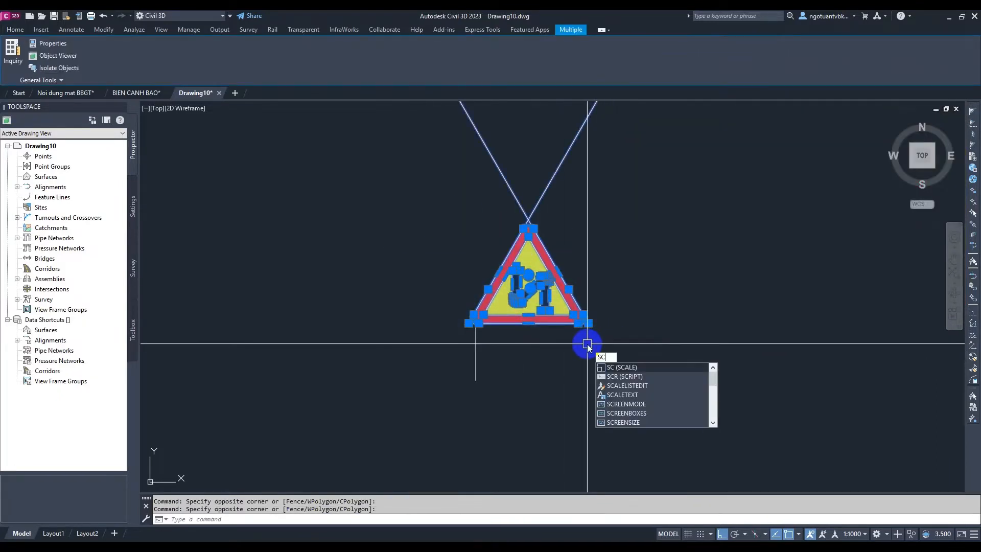
pyautogui.press('Return')
pyautogui.scroll(5, 456, 341)
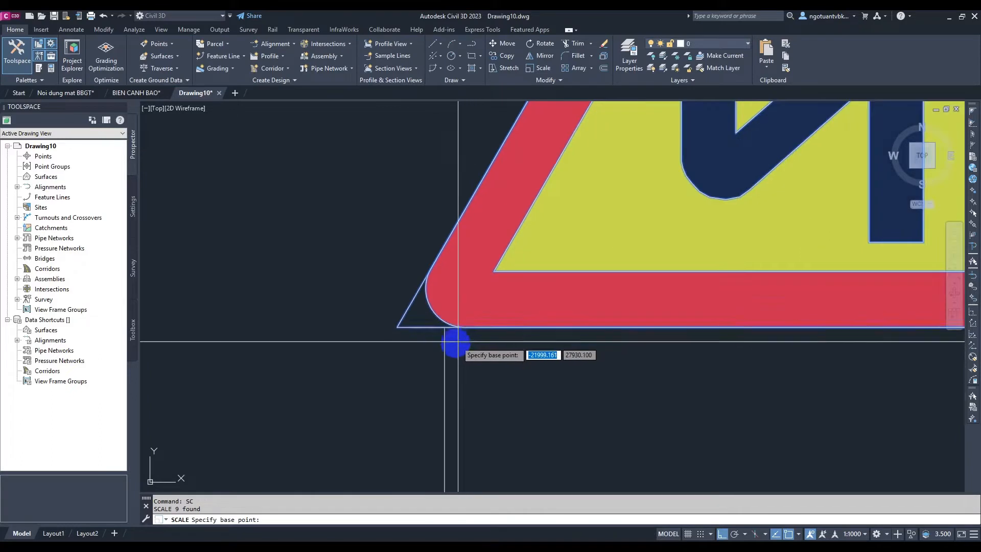
pyautogui.click(397, 327)
pyautogui.scroll(3, 398, 328)
pyautogui.scroll(-3, 416, 328)
pyautogui.write('R')
pyautogui.press('Return')
pyautogui.click(397, 327)
pyautogui.scroll(-3, 398, 326)
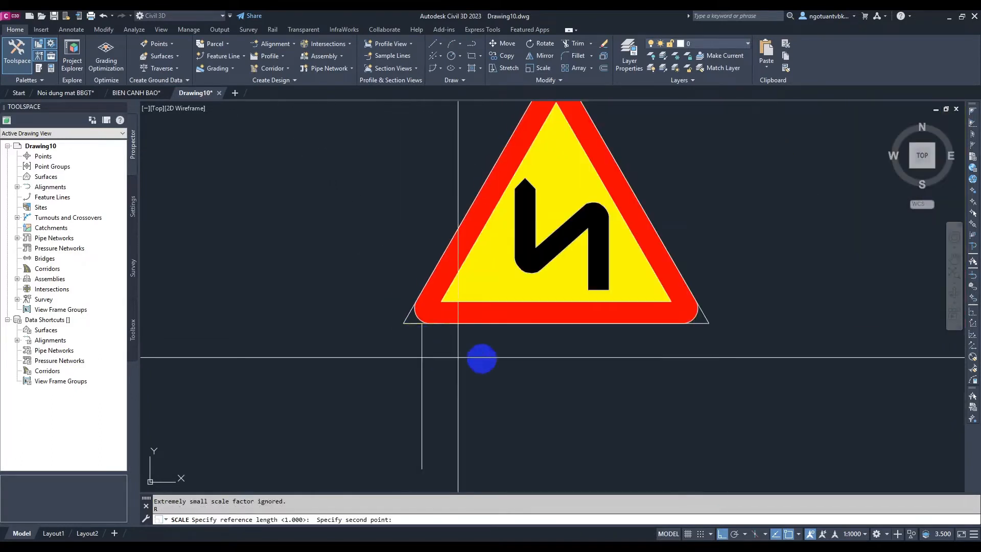
pyautogui.click(712, 328)
pyautogui.scroll(2, 411, 323)
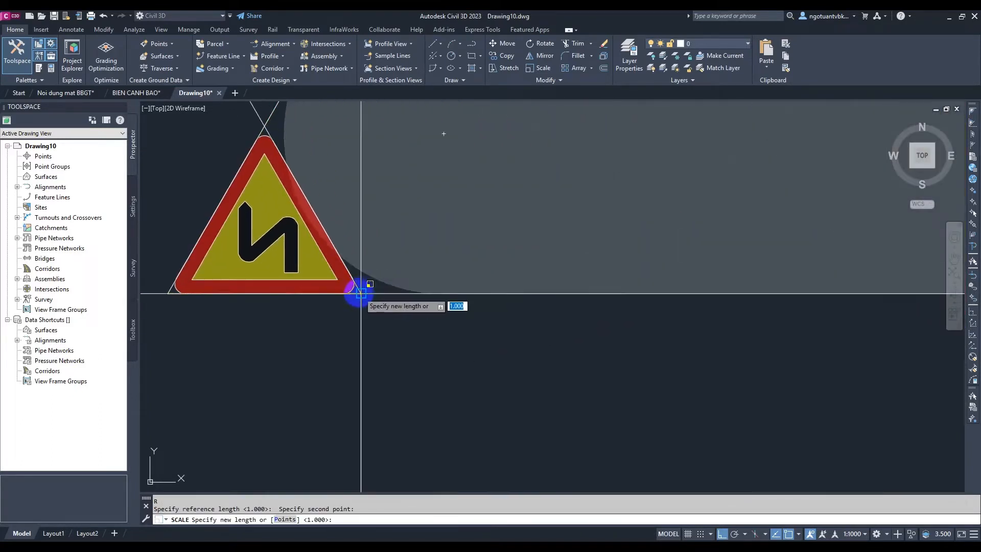
pyautogui.click(360, 294)
pyautogui.moveTo(353, 342); pyautogui.dragTo(484, 337, button='middle')
# Step: Erase the guide polyline and all remaining construction lines around the sign
pyautogui.click(556, 323)
pyautogui.click(466, 363)
pyautogui.scroll(2, 493, 281)
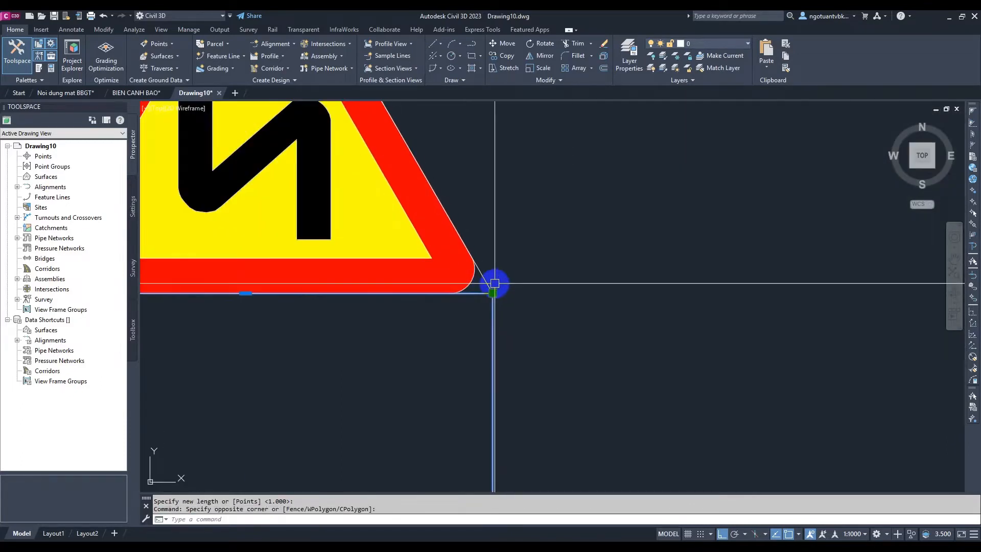
pyautogui.click(486, 280)
pyautogui.scroll(-4, 536, 304)
pyautogui.write('E')
pyautogui.press('Return')
pyautogui.click(580, 213)
pyautogui.click(488, 200)
pyautogui.press('space')
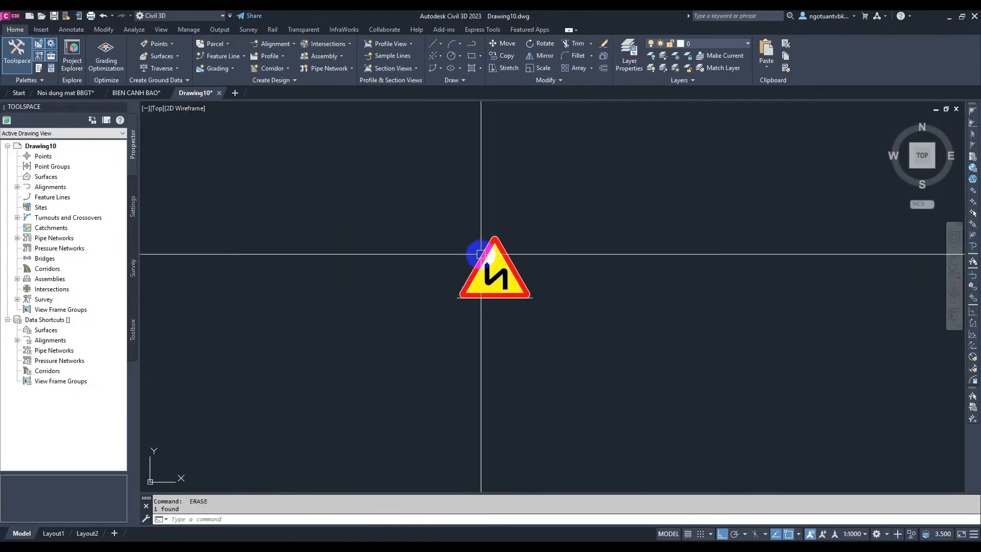
pyautogui.scroll(3, 462, 290)
pyautogui.scroll(-2, 420, 327)
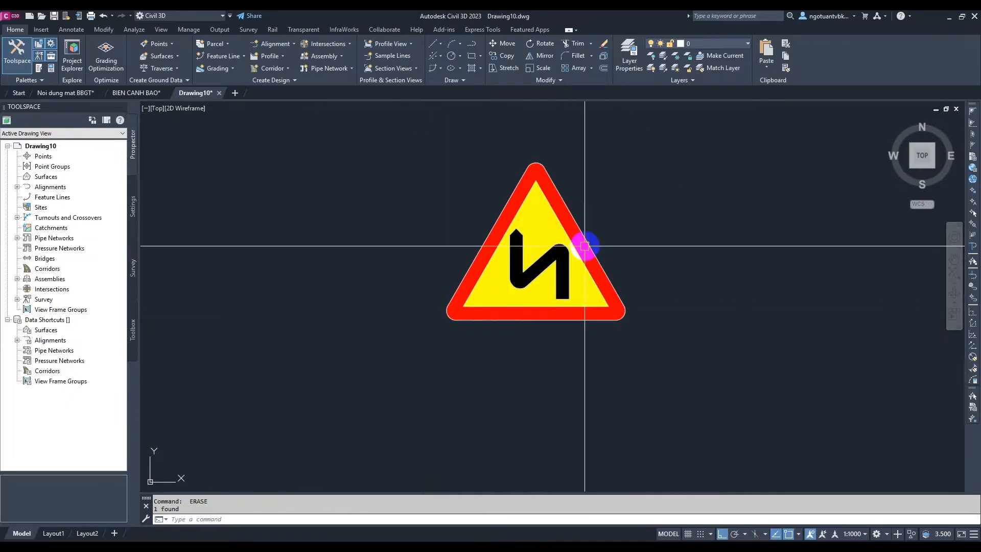
# Step: Consult the warning sign's dimensions and the z values per road type in the QCVN-41-2019 PDF
pyautogui.moveTo(584, 246); pyautogui.dragTo(545, 266, button='middle')
pyautogui.click(286, 546)
pyautogui.click(372, 468)
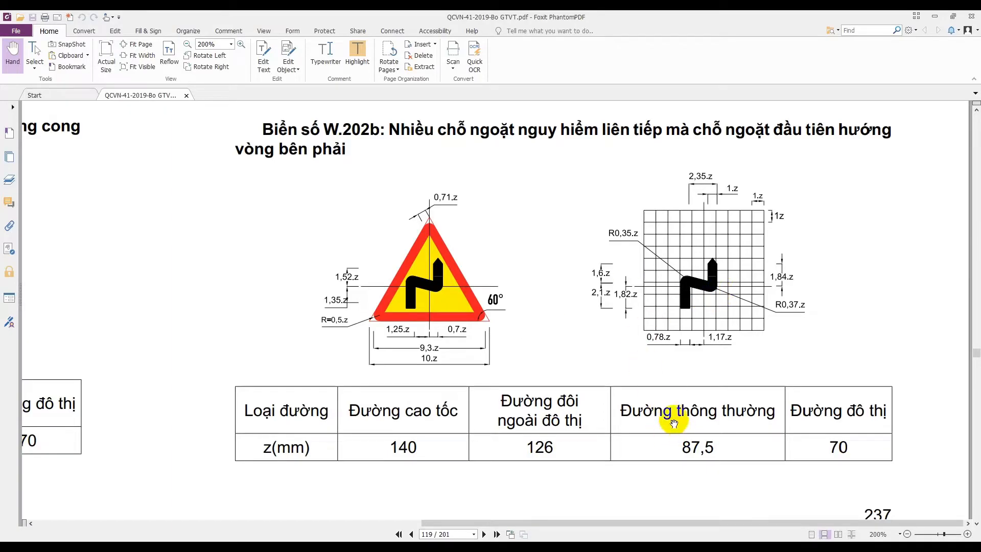
pyautogui.hotkey('alt', 'Tab')
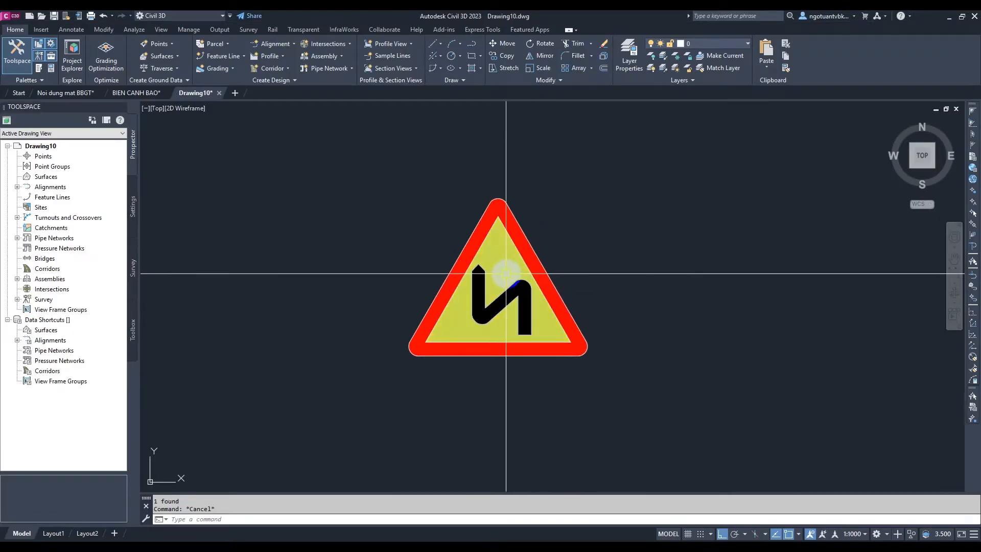
# Step: Delete the sign's yellow, red and black solid hatches, keeping only the outlines
pyautogui.click(461, 315)
pyautogui.press('Delete')
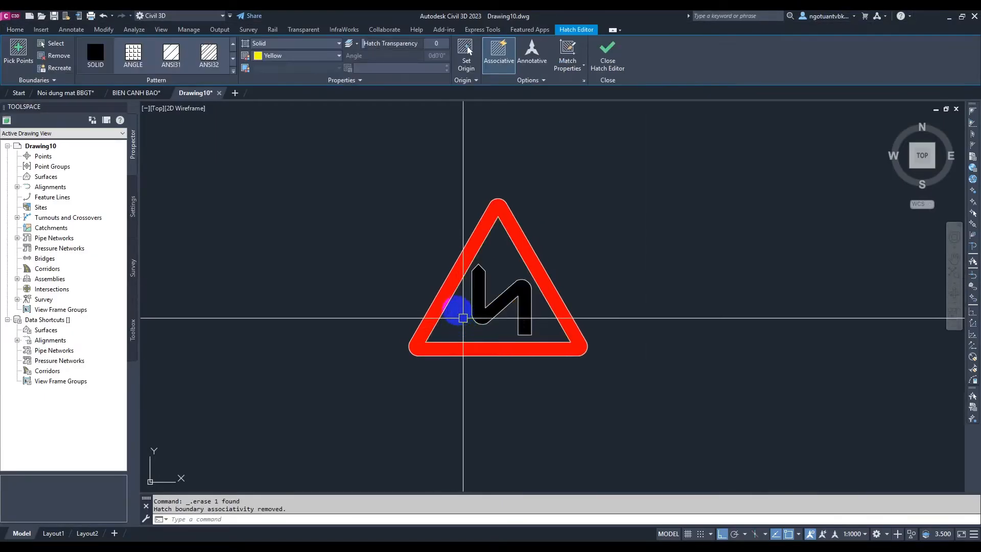
pyautogui.press('Escape')
pyautogui.scroll(3, 432, 311)
pyautogui.click(477, 278)
pyautogui.press('Delete')
pyautogui.scroll(-2, 510, 258)
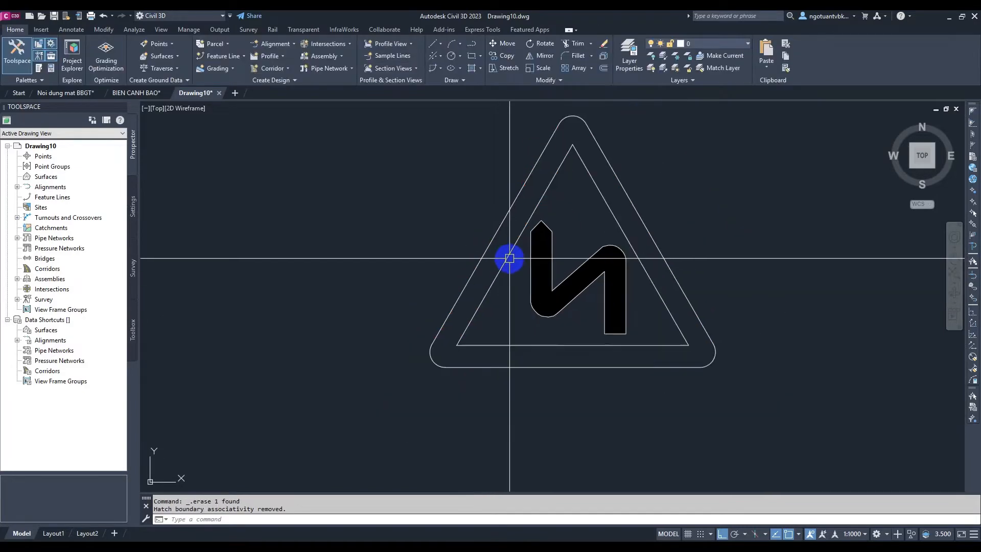
pyautogui.click(530, 304)
pyautogui.press('Delete')
pyautogui.scroll(-2, 519, 283)
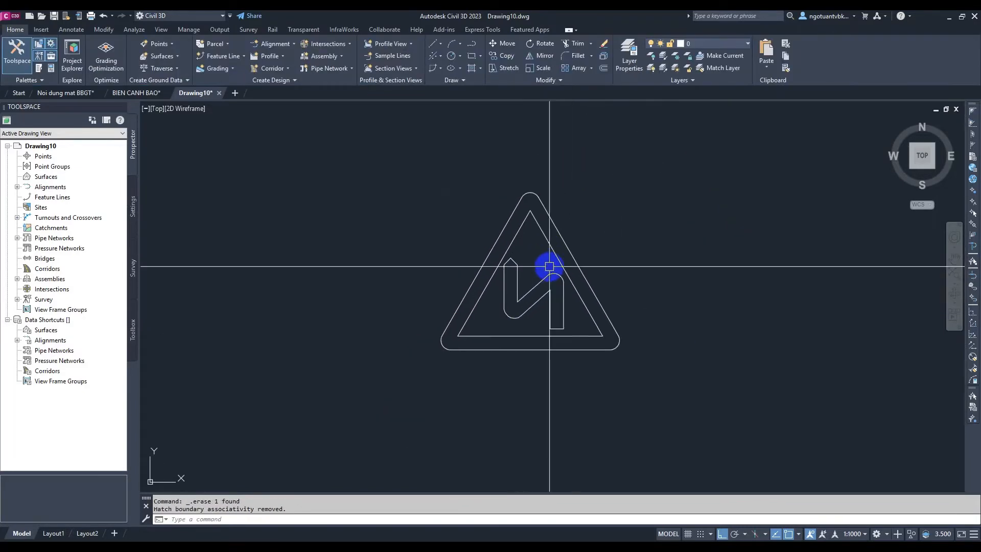
pyautogui.moveTo(513, 308); pyautogui.dragTo(532, 292, button='middle')
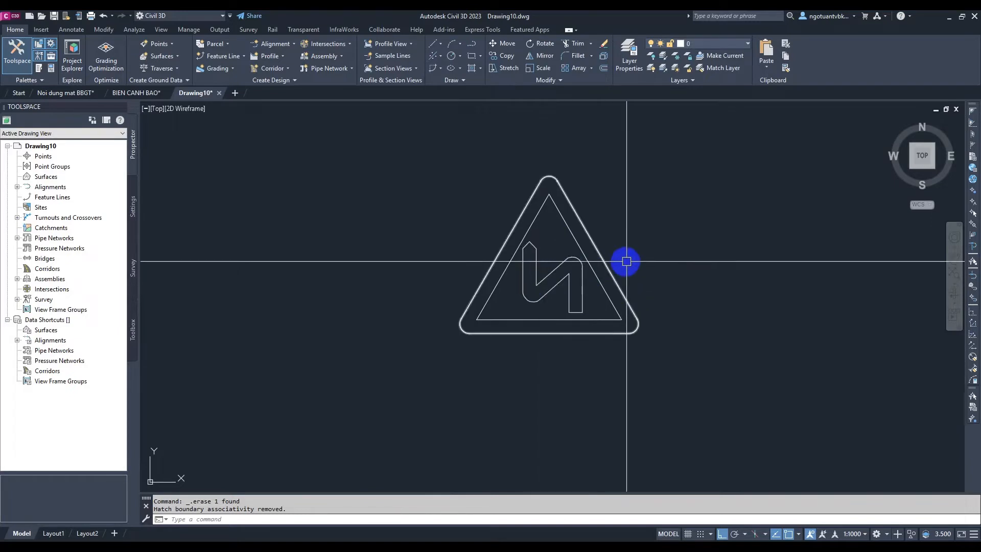
# Step: Switch to the 3D Modeling workspace and close the tool palettes
pyautogui.click(888, 534)
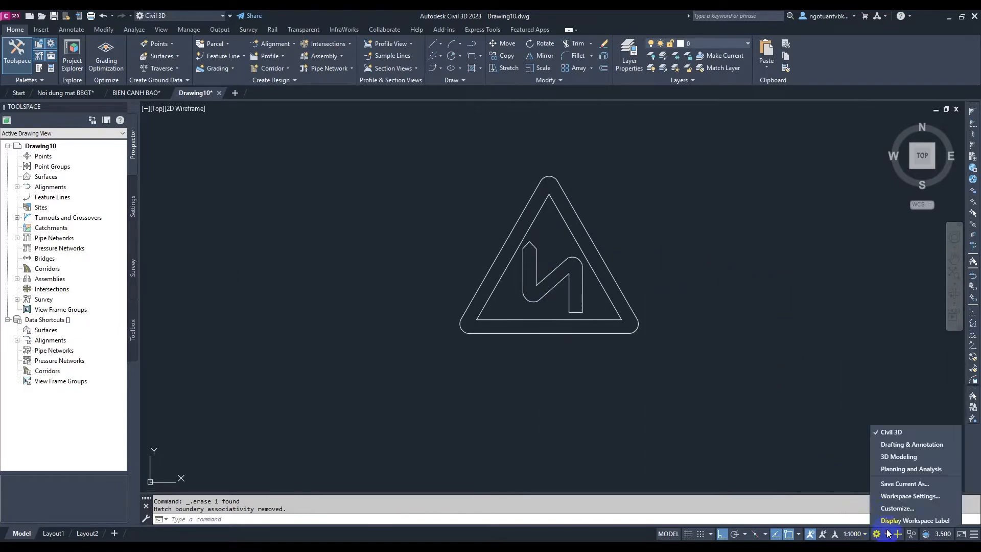
pyautogui.click(898, 457)
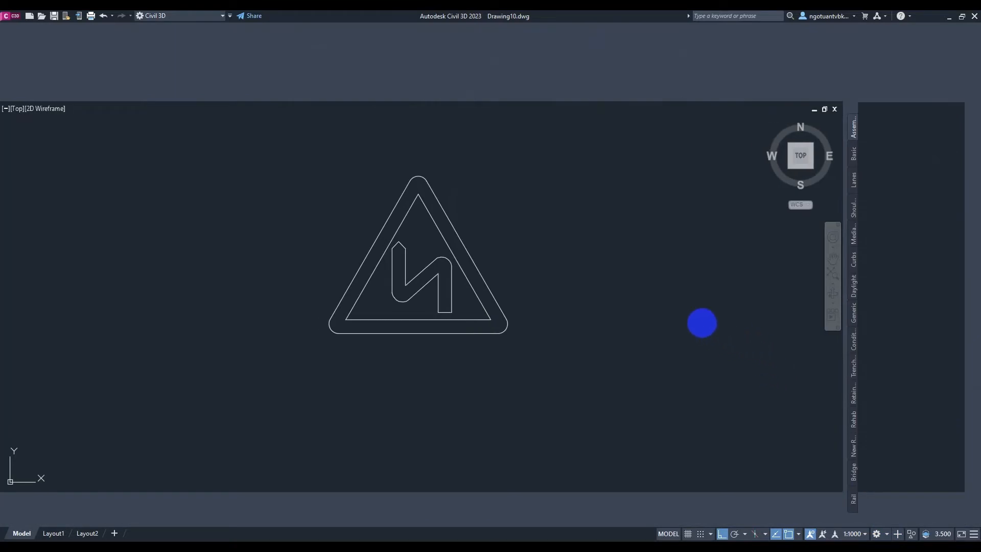
pyautogui.click(975, 108)
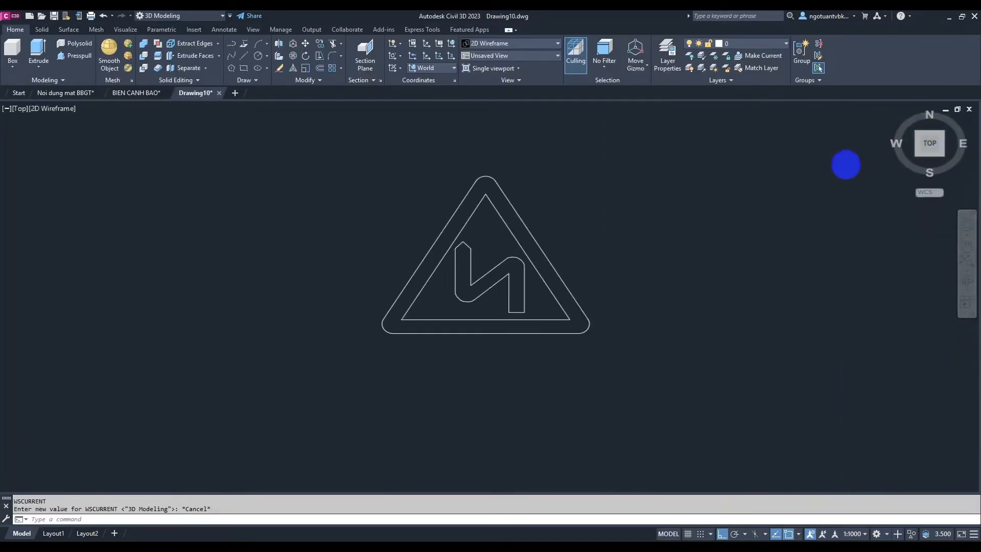
# Step: Set the view of the sign outlines to SW Isometric
pyautogui.moveTo(445, 307); pyautogui.dragTo(437, 336, button='middle')
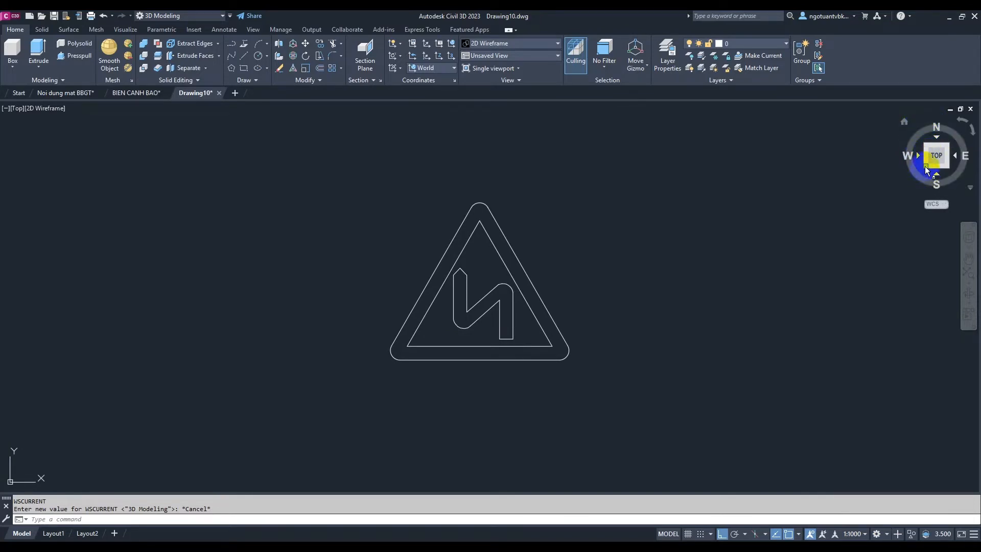
pyautogui.click(925, 166)
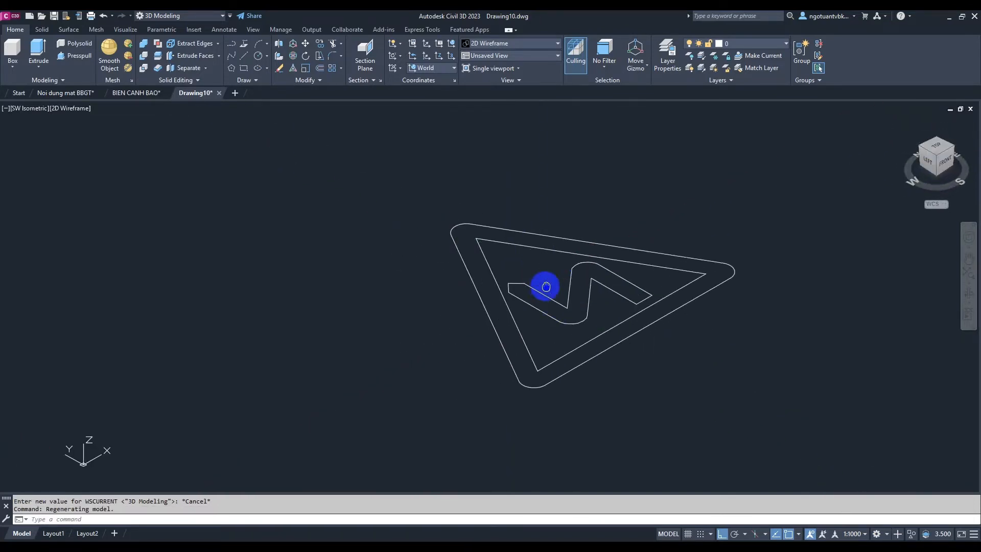
pyautogui.moveTo(536, 278); pyautogui.dragTo(492, 301, button='middle')
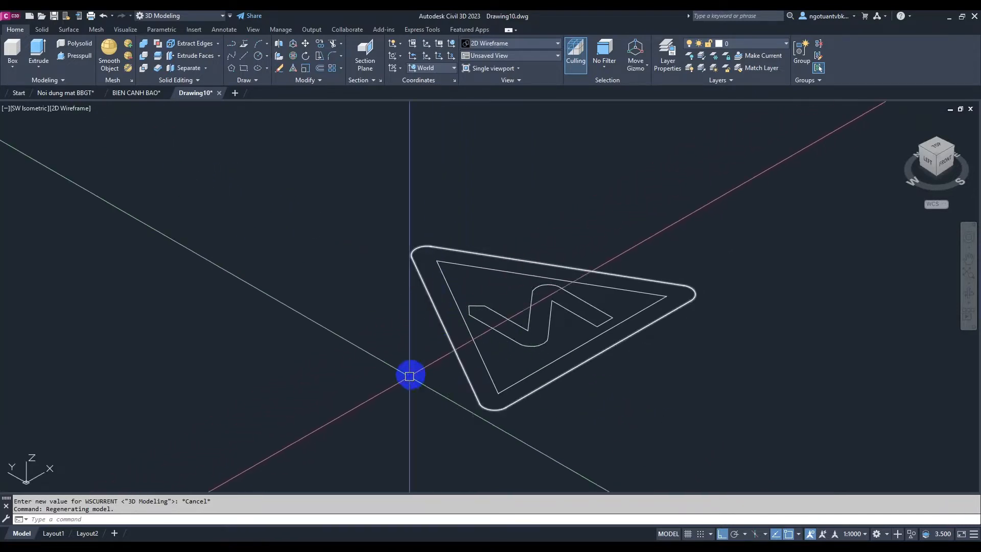
pyautogui.click(270, 546)
pyautogui.click(269, 546)
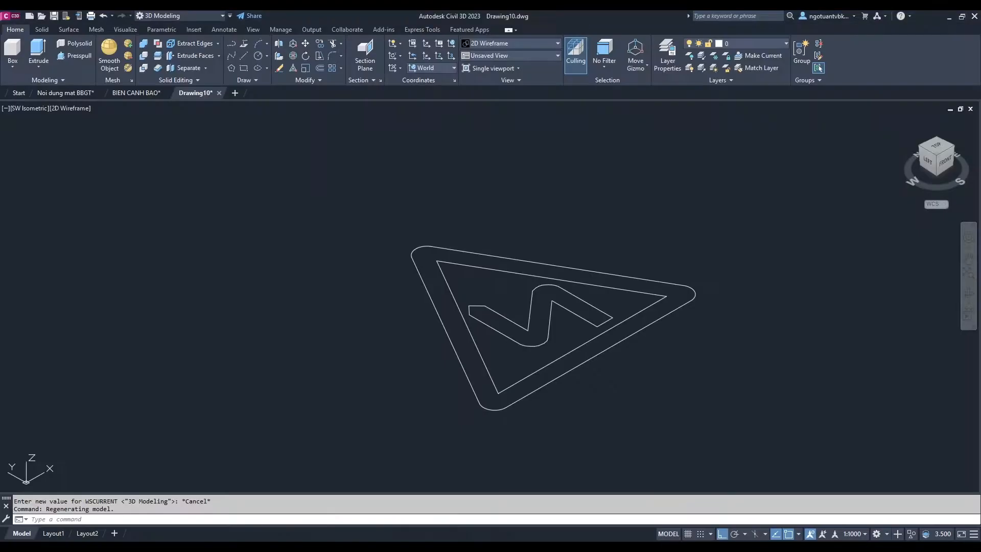
pyautogui.click(448, 331)
pyautogui.press('Escape')
pyautogui.press('Escape')
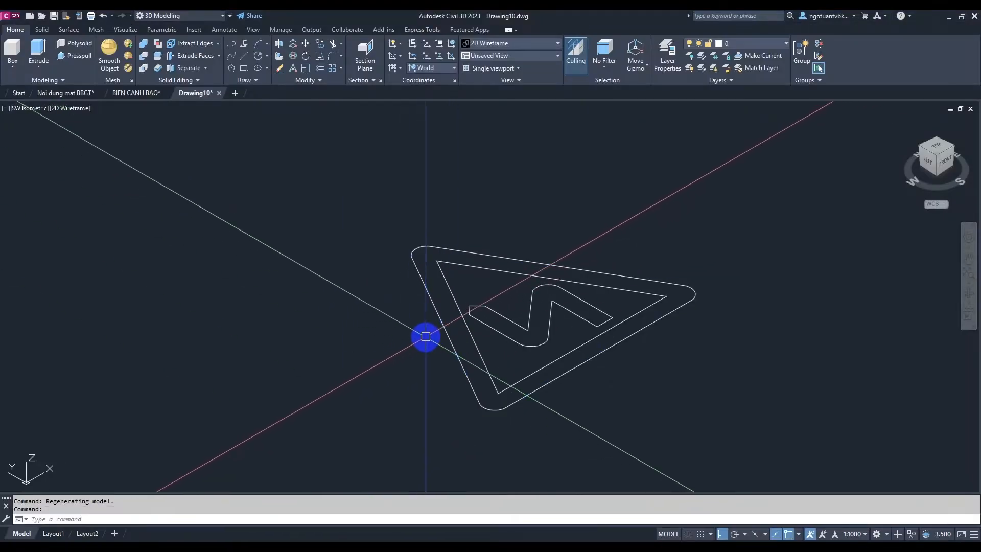
# Step: Extrude the sign's rounded outer outline by .01 downward
pyautogui.click(41, 47)
pyautogui.click(446, 339)
pyautogui.press('Return')
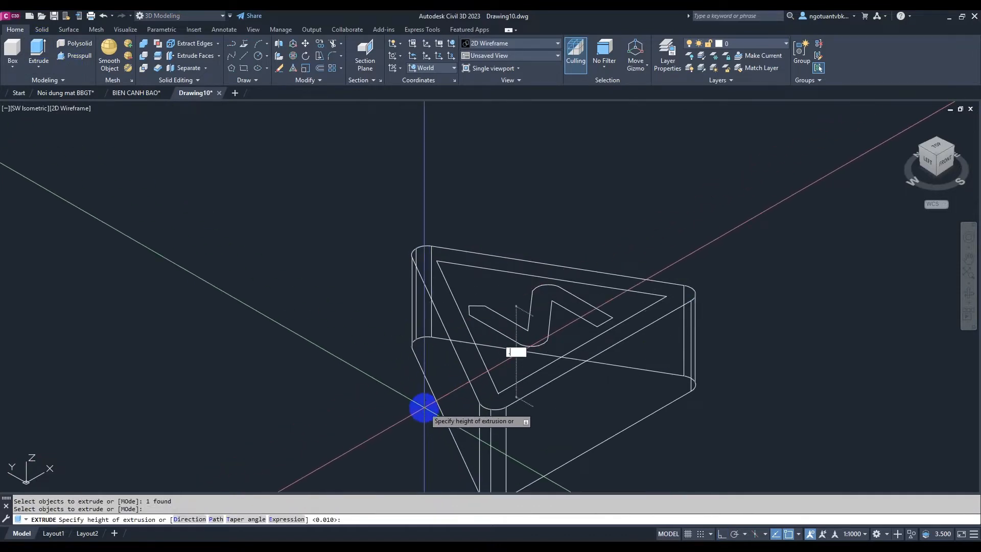
pyautogui.press('Return')
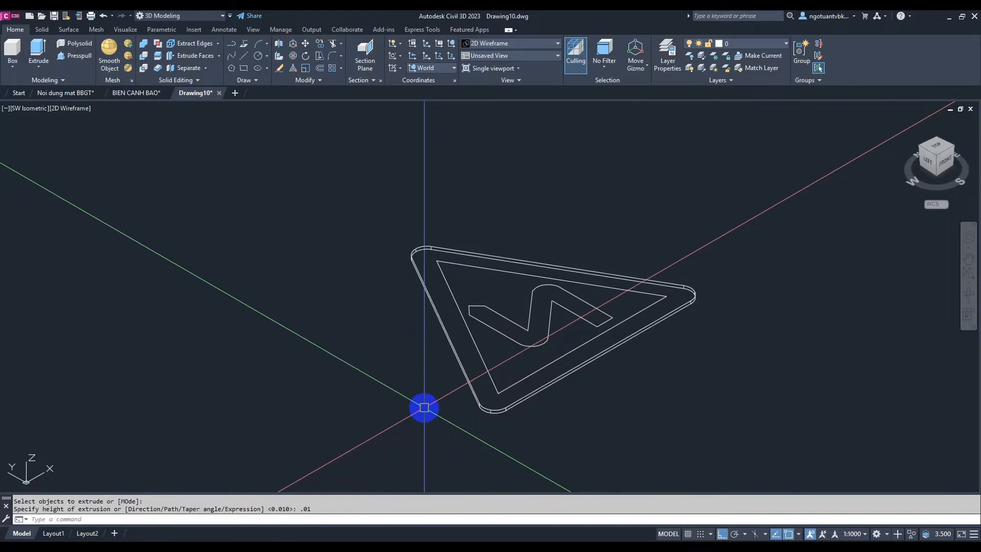
# Step: Set the visual style to Shaded and inspect the extruded plate's edges
pyautogui.click(528, 47)
pyautogui.click(567, 100)
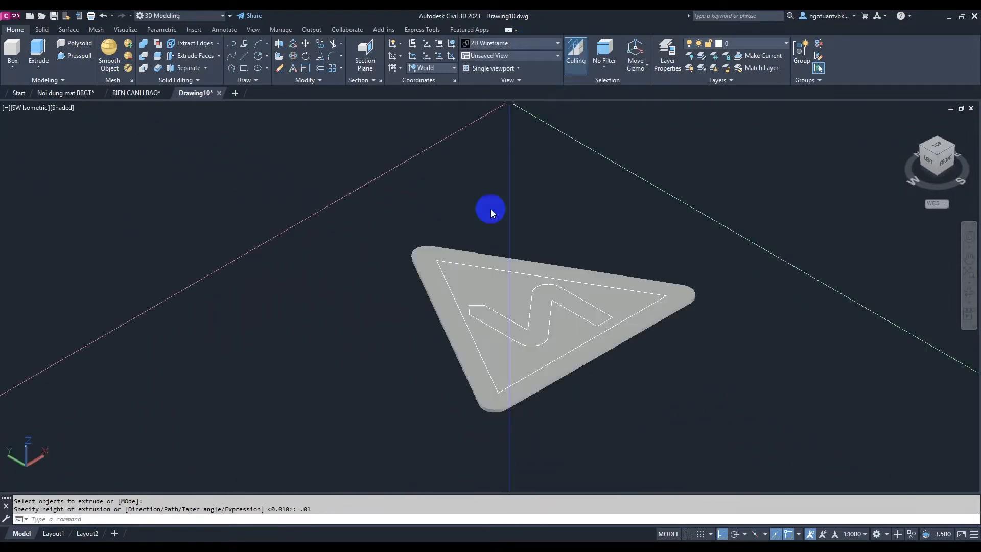
pyautogui.press('Escape')
pyautogui.scroll(4, 436, 318)
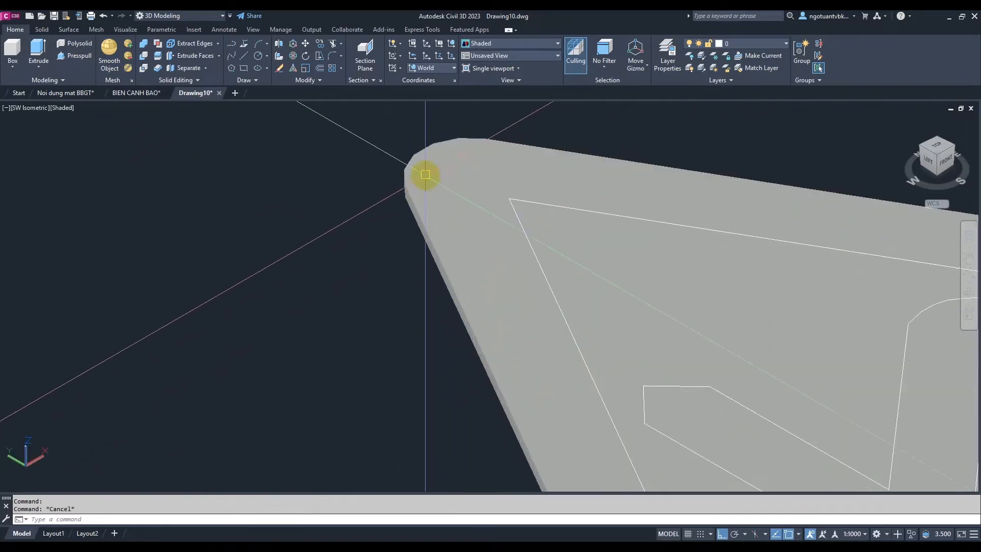
pyautogui.moveTo(426, 175); pyautogui.dragTo(469, 204, button='middle')
pyautogui.moveTo(490, 321); pyautogui.dragTo(438, 158, button='middle')
pyautogui.scroll(-1, 558, 351)
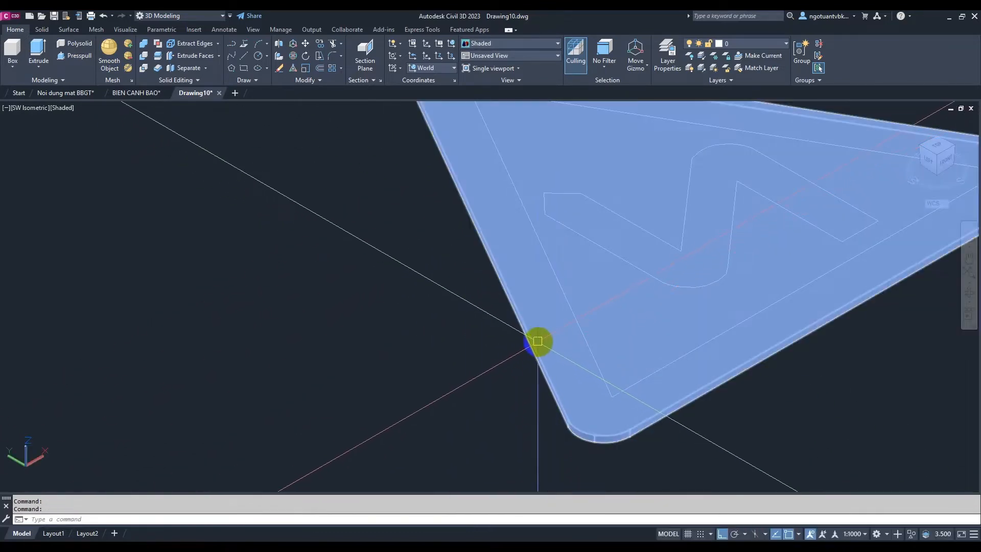
# Step: Copy the extruded sign plate straight down by its own thickness so the copy sits directly beneath it
pyautogui.click(532, 338)
pyautogui.moveTo(509, 397); pyautogui.dragTo(517, 375, button='middle')
pyautogui.write('C')
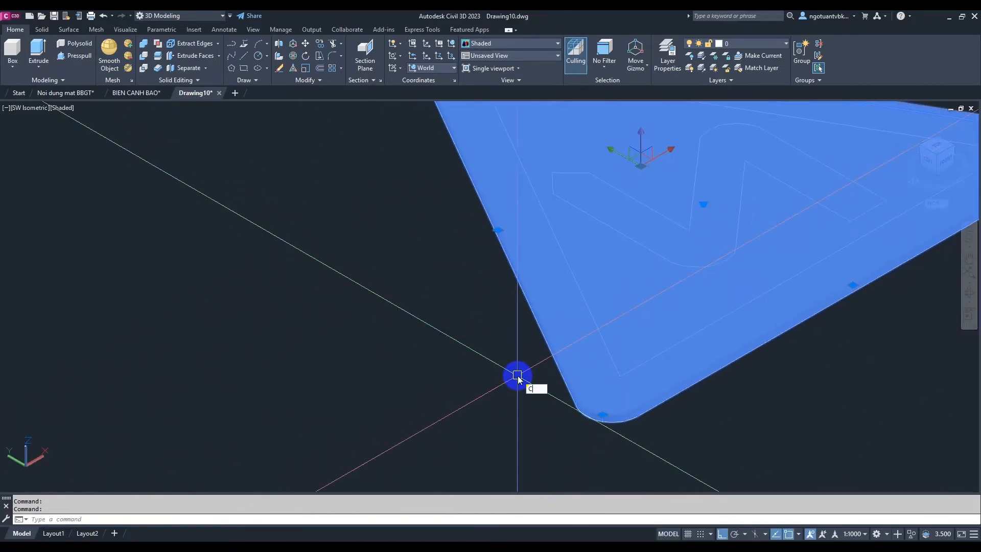
pyautogui.write('P')
pyautogui.press('Return')
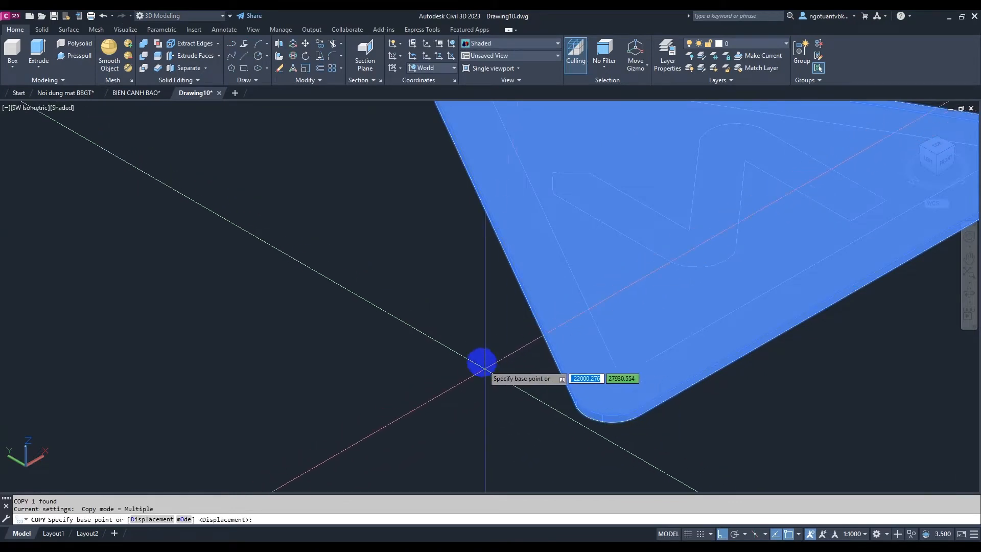
pyautogui.moveTo(482, 361); pyautogui.dragTo(556, 271, button='middle')
pyautogui.scroll(2, 536, 364)
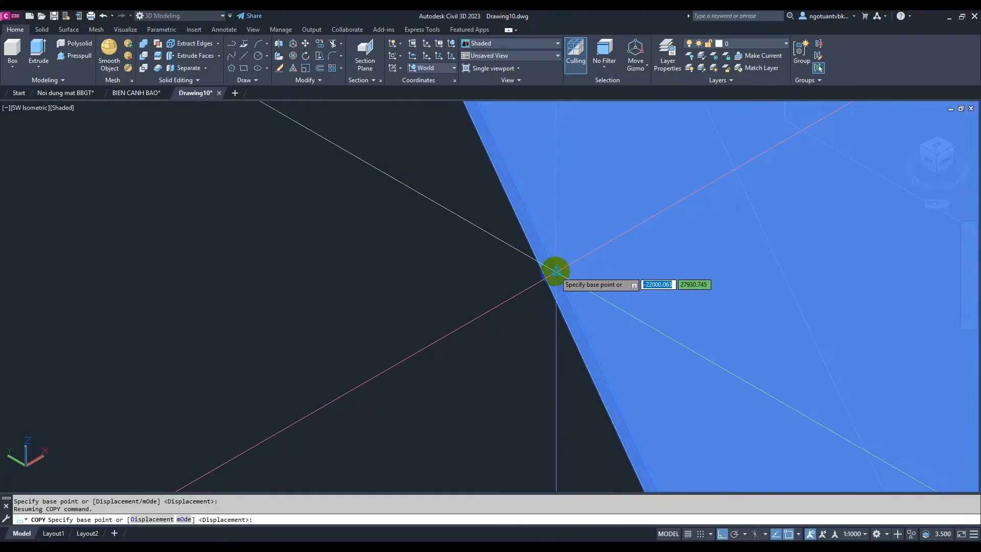
pyautogui.click(556, 271)
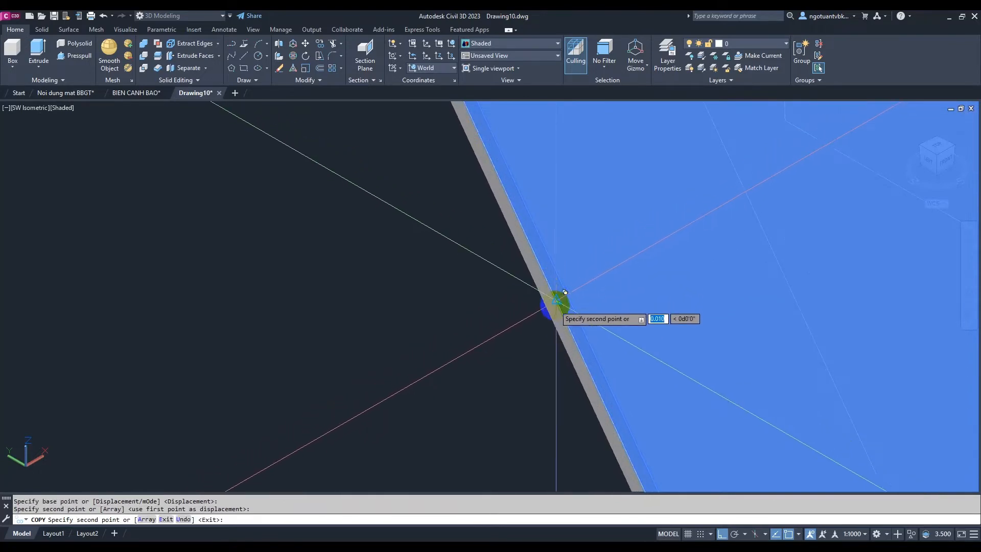
pyautogui.press('Escape')
pyautogui.scroll(-5, 526, 317)
# Step: Show the object properties and set the upper sign plate's color to red
pyautogui.write('M')
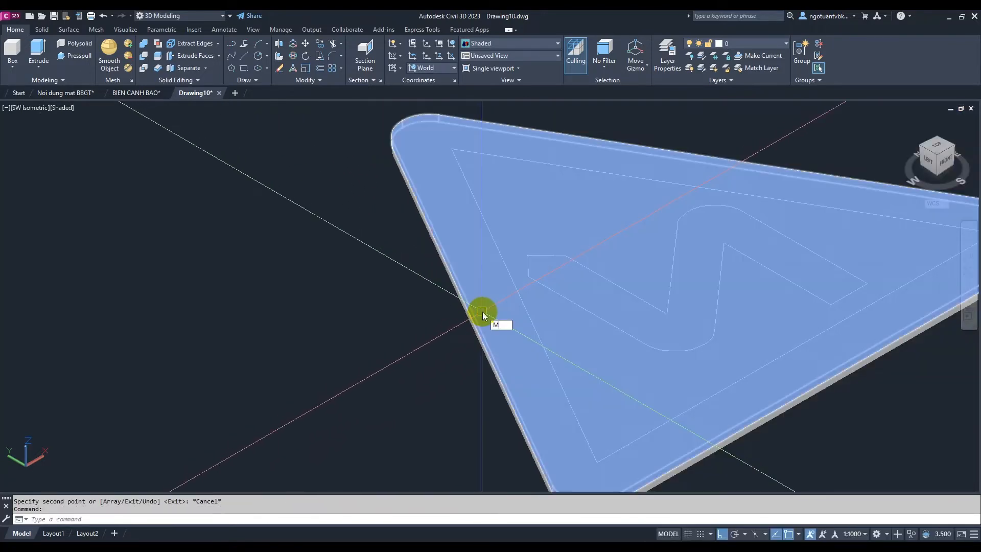
pyautogui.write('O')
pyautogui.press('Return')
pyautogui.scroll(-3, 486, 318)
pyautogui.scroll(5, 483, 327)
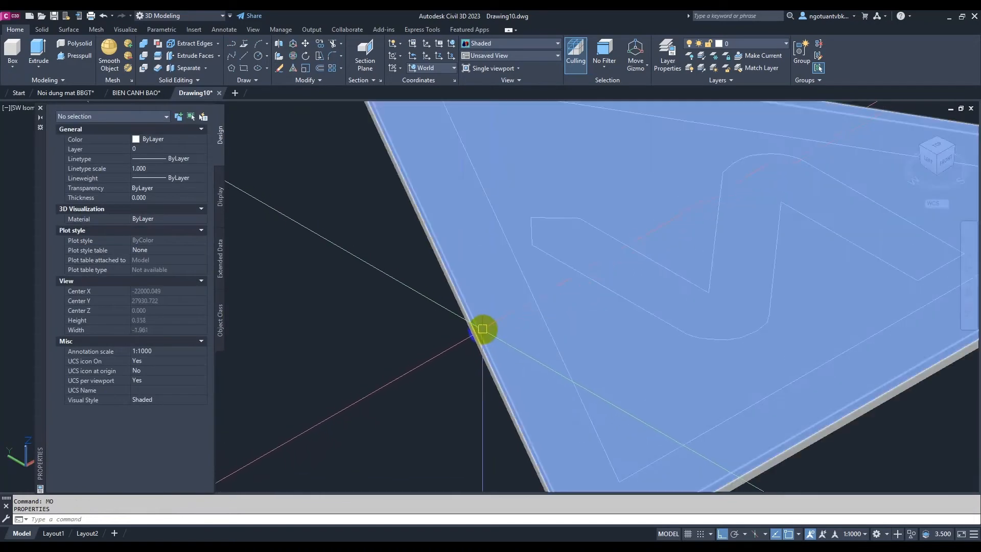
pyautogui.click(503, 318)
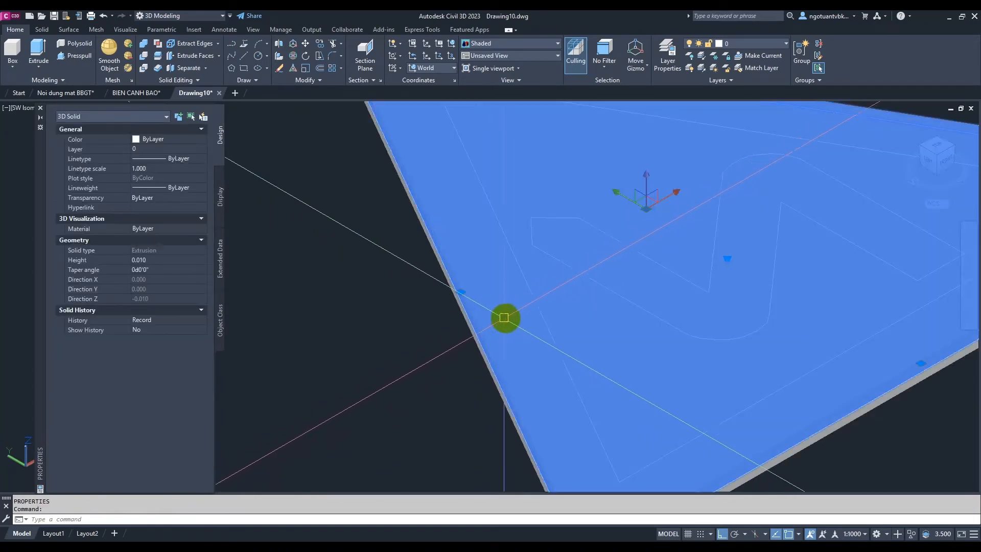
pyautogui.click(175, 144)
pyautogui.click(158, 167)
pyautogui.press('Escape')
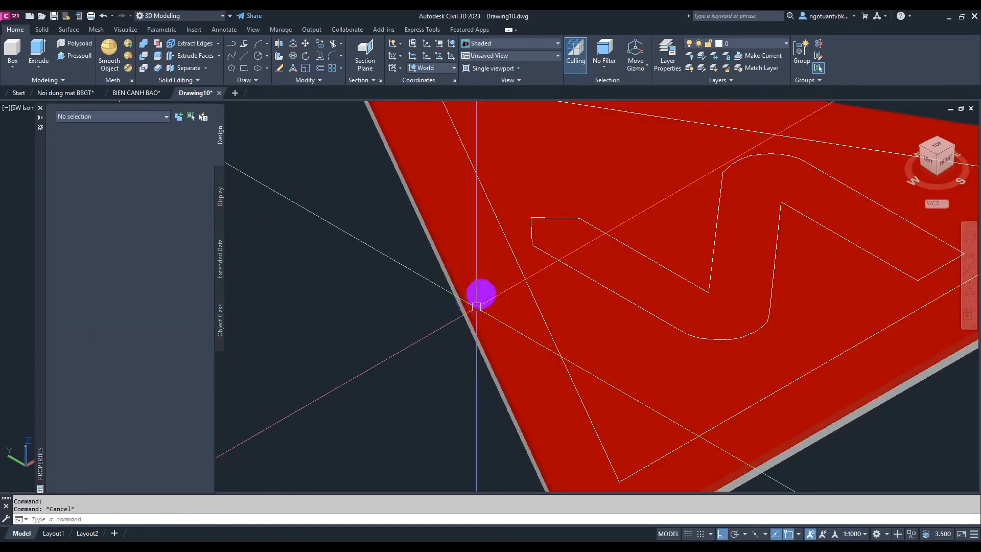
# Step: Examine the two stacked plates along the sign's edge
pyautogui.scroll(-5, 476, 307)
pyautogui.scroll(6, 514, 307)
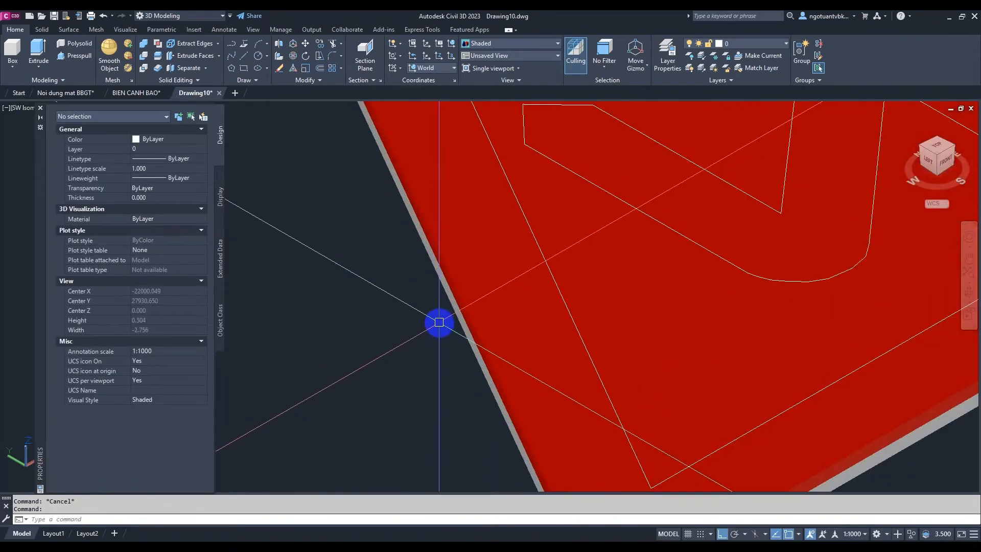
pyautogui.scroll(3, 439, 322)
pyautogui.click(443, 307)
pyautogui.press('Escape')
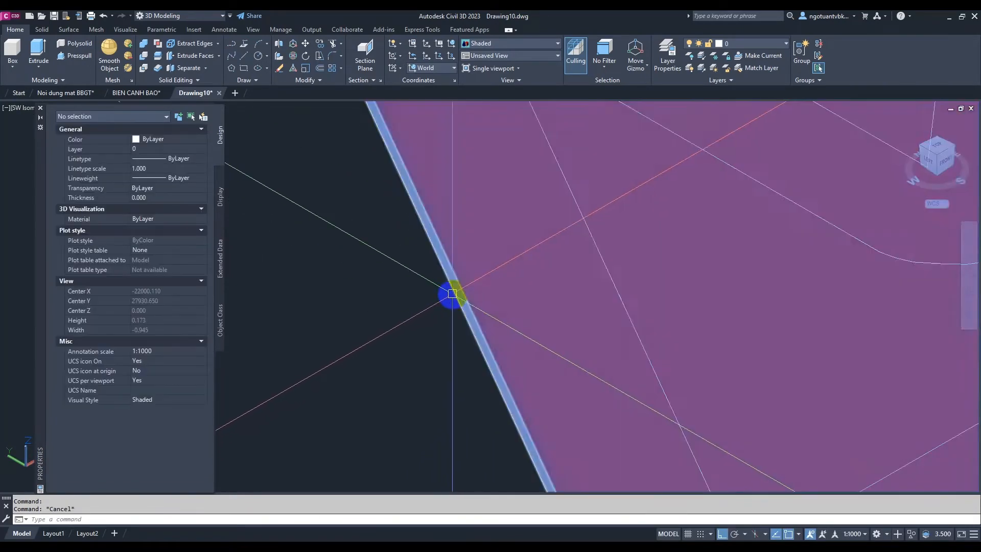
pyautogui.scroll(-5, 449, 292)
pyautogui.scroll(2, 409, 283)
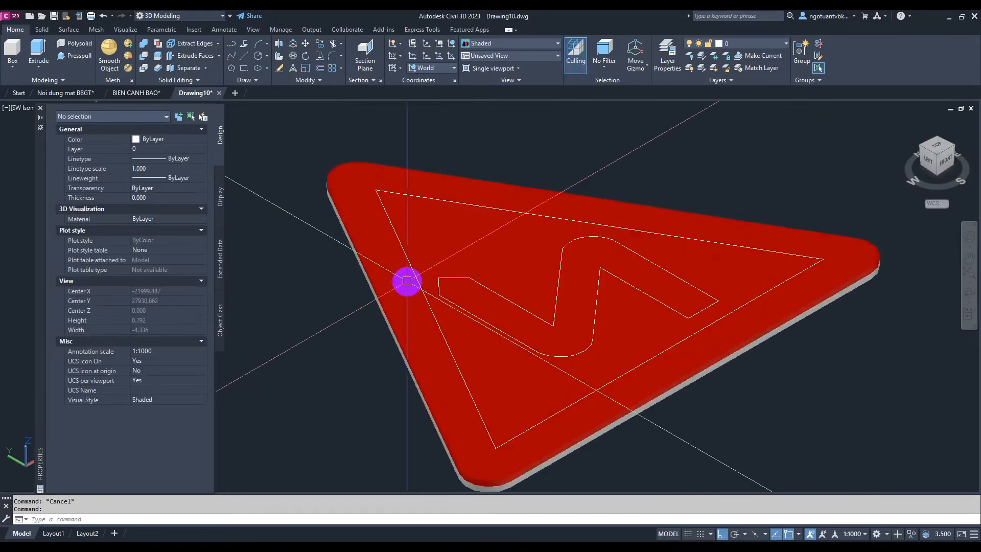
pyautogui.moveTo(398, 263); pyautogui.dragTo(427, 268, button='middle')
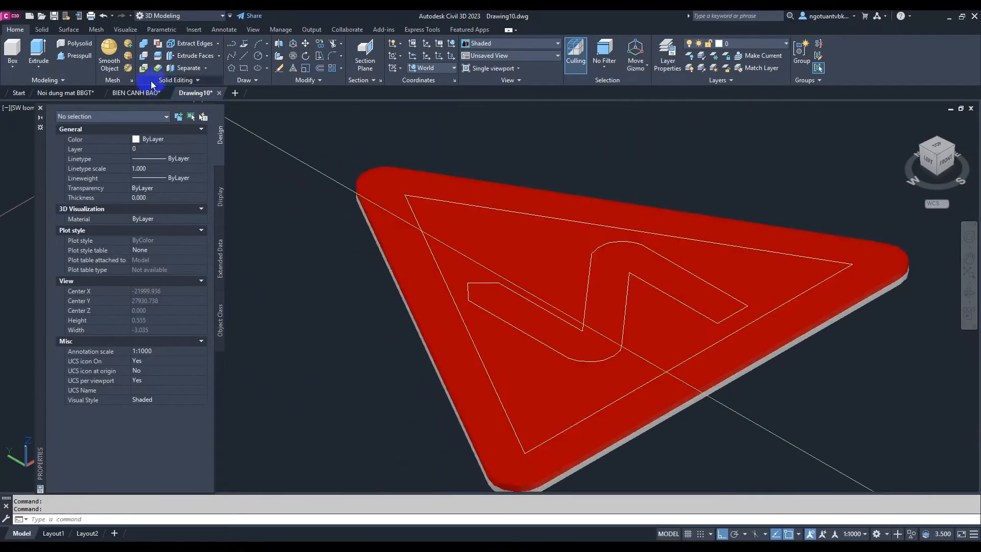
pyautogui.click(43, 54)
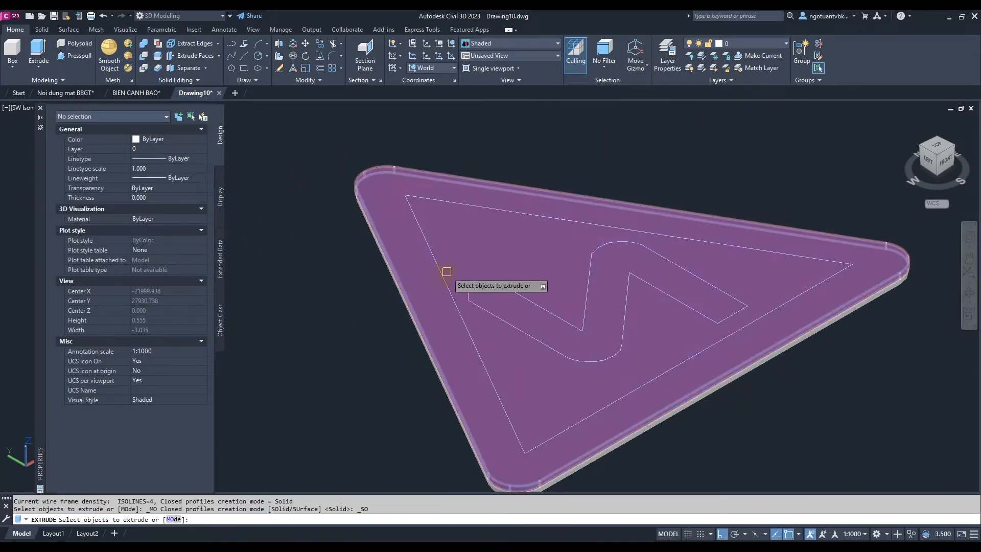
pyautogui.click(475, 335)
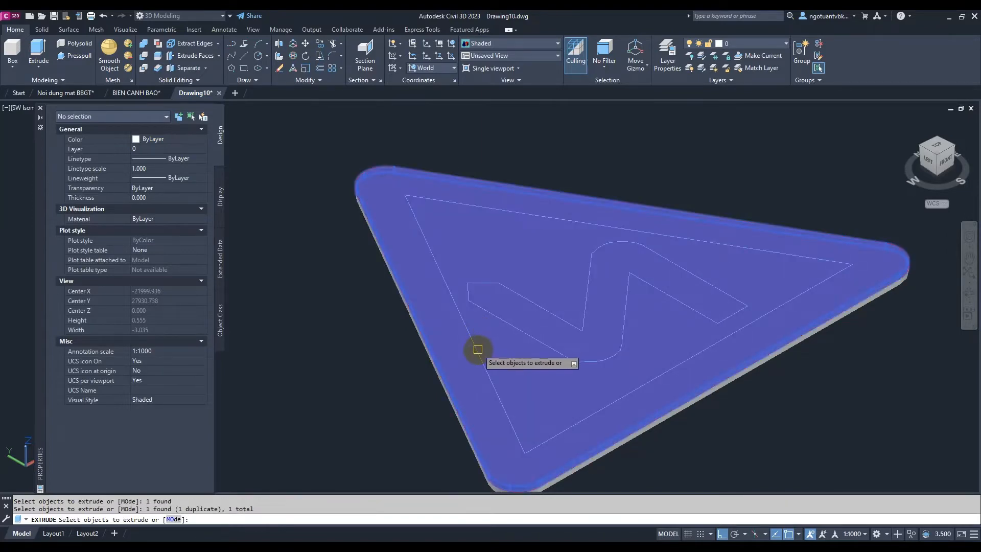
pyautogui.press('Escape')
# Step: Extrude the inner triangle outline upward by .01
pyautogui.press('space')
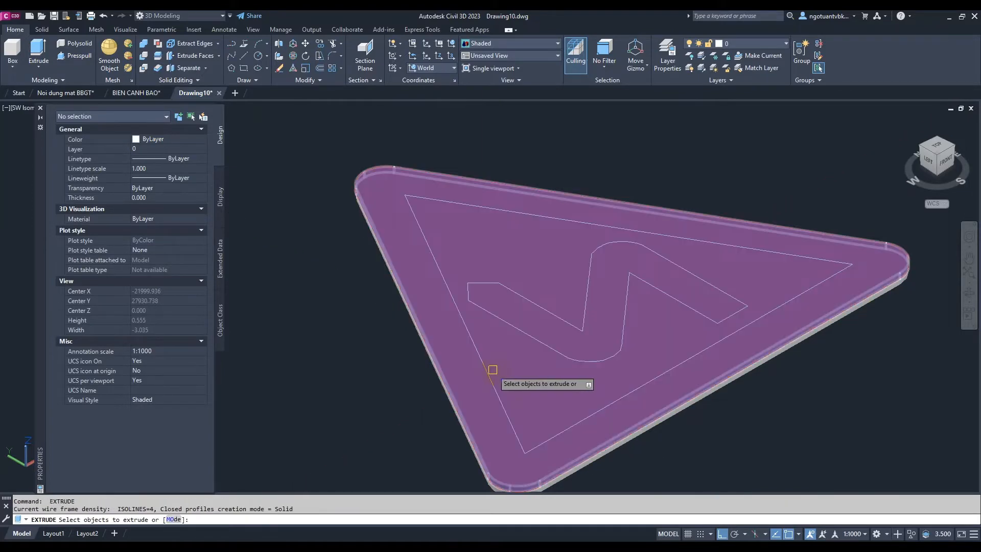
pyautogui.click(490, 368)
pyautogui.press('space')
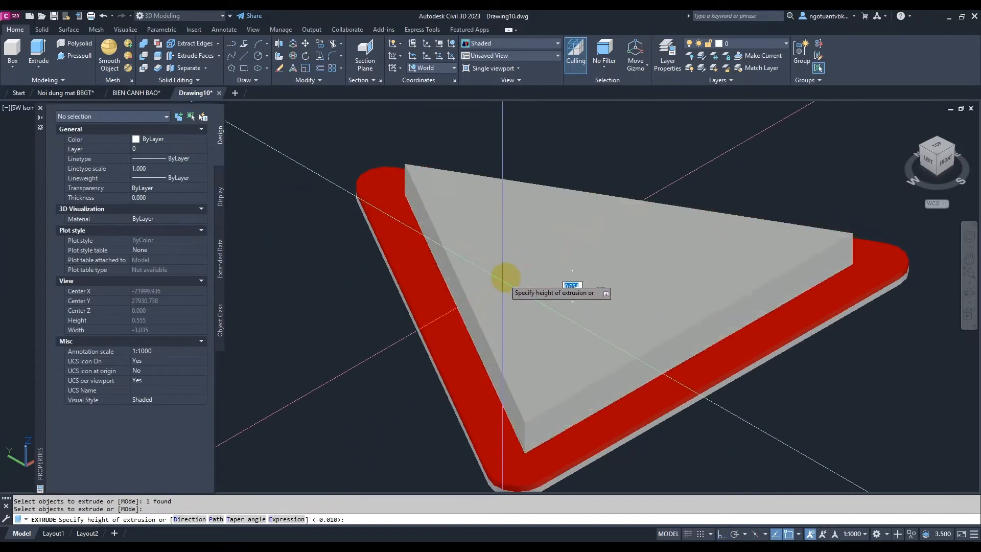
pyautogui.scroll(-2, 566, 180)
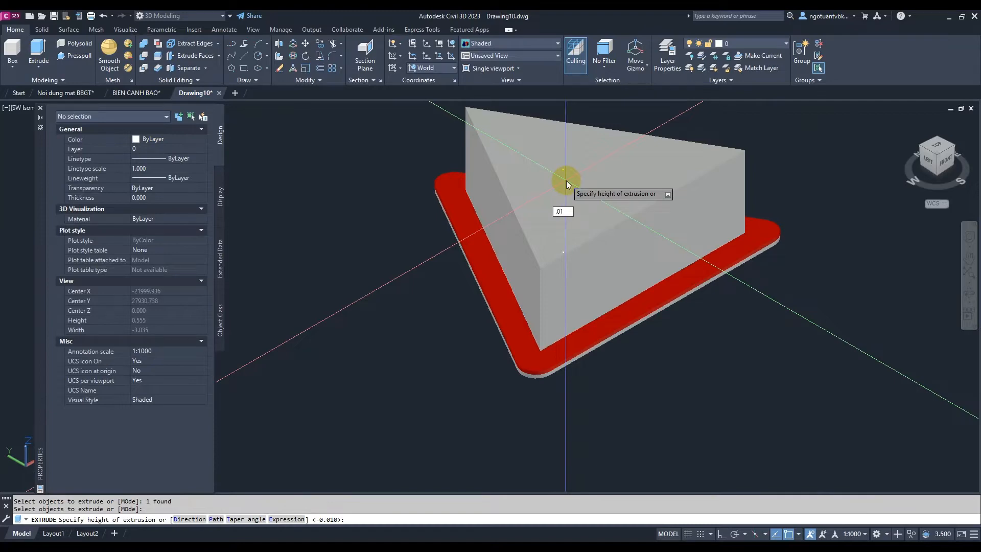
pyautogui.press('Return')
# Step: Set the color of the extruded inner triangle to yellow
pyautogui.scroll(4, 543, 241)
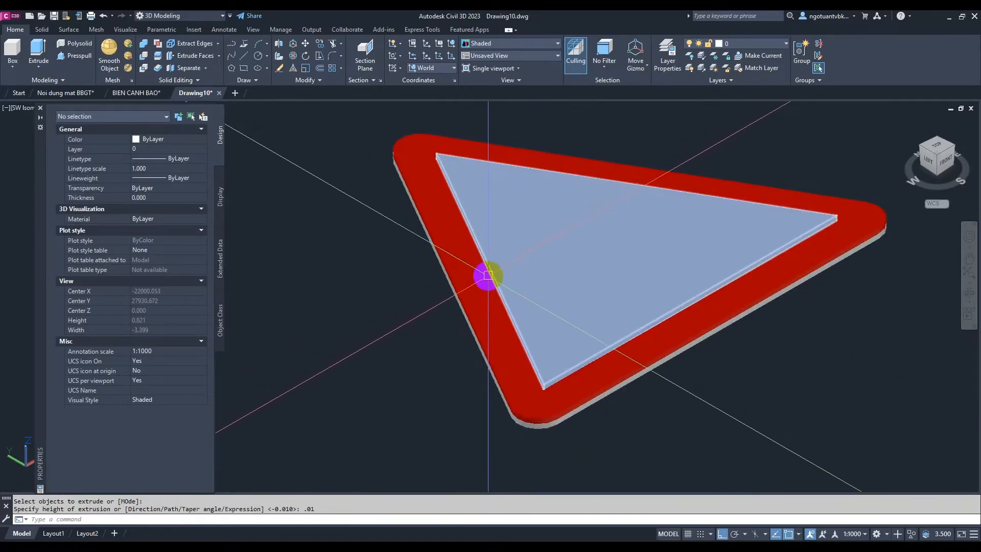
pyautogui.scroll(2, 488, 276)
pyautogui.click(499, 271)
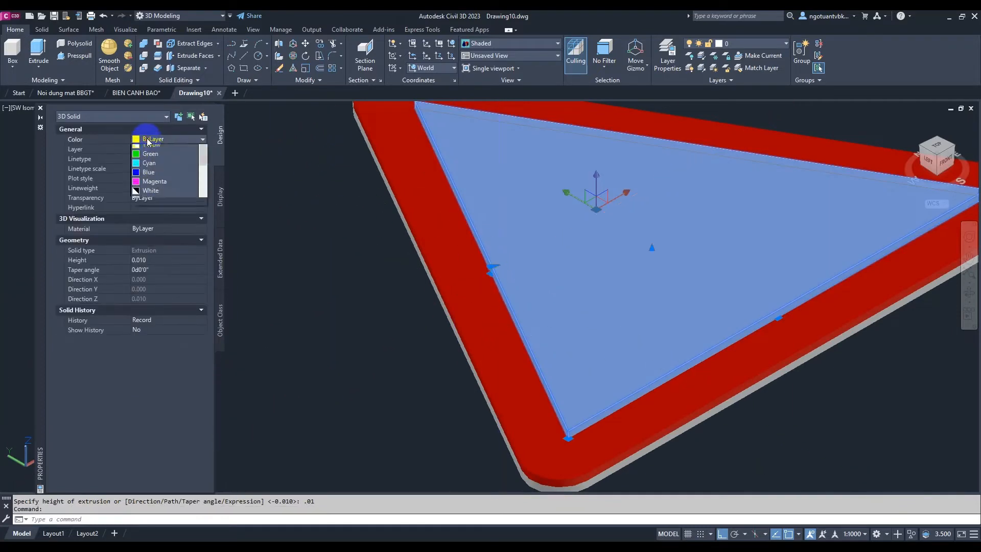
pyautogui.click(148, 145)
pyautogui.press('Escape')
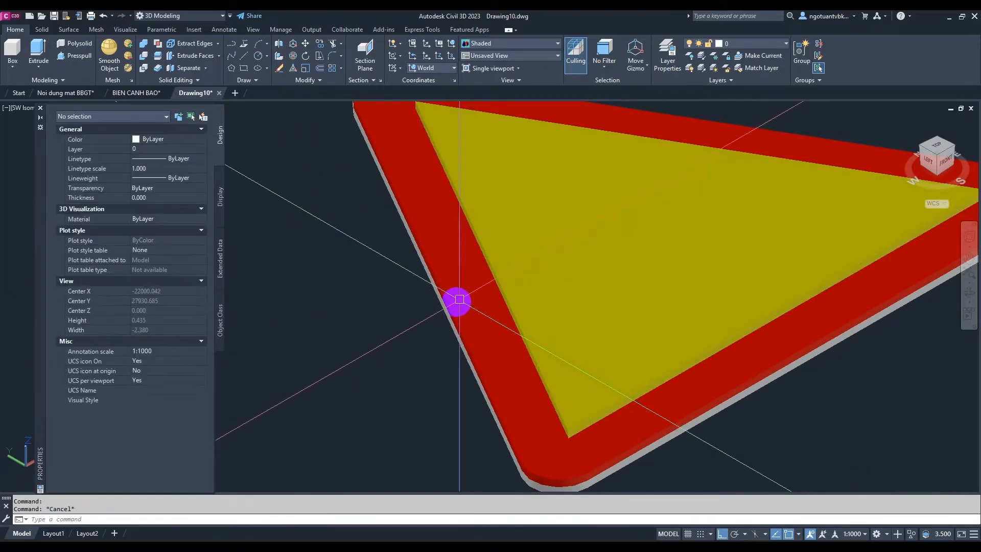
# Step: Extrude the winding-road symbol's outline upward by .02
pyautogui.scroll(-5, 460, 299)
pyautogui.click(445, 175)
pyautogui.click(650, 379)
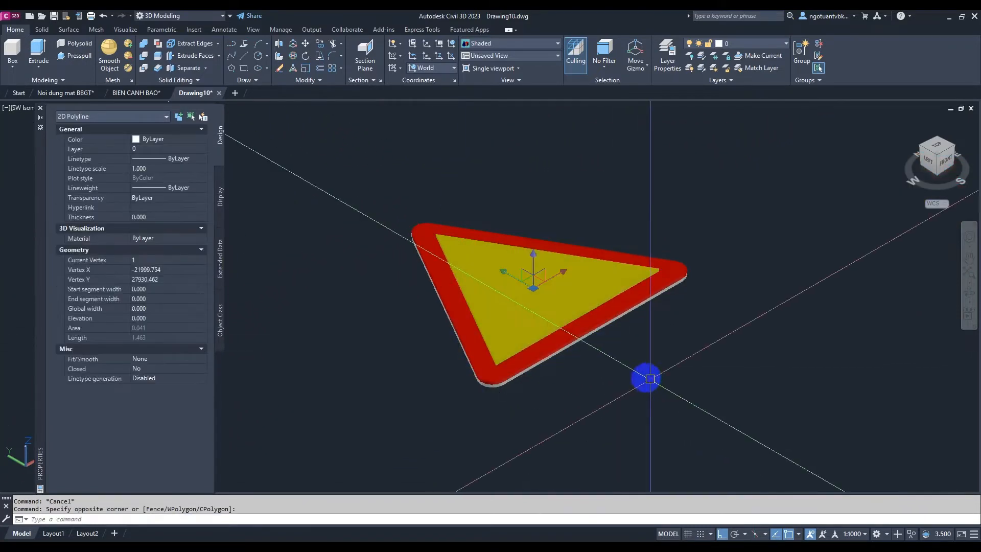
pyautogui.click(39, 48)
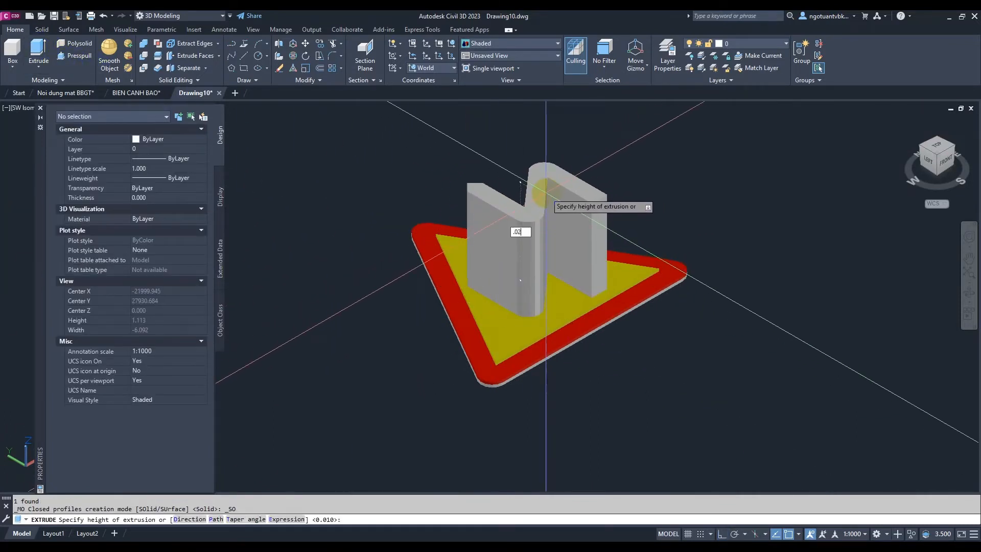
pyautogui.write('.02')
pyautogui.press('Return')
pyautogui.press('Escape')
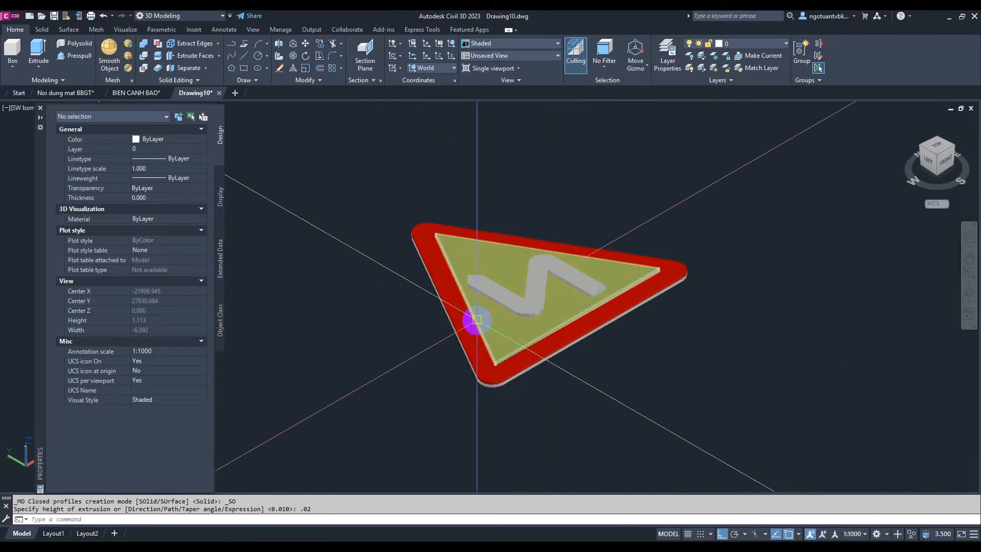
# Step: Set the color of the extruded winding-road symbol to black
pyautogui.scroll(5, 469, 322)
pyautogui.click(478, 302)
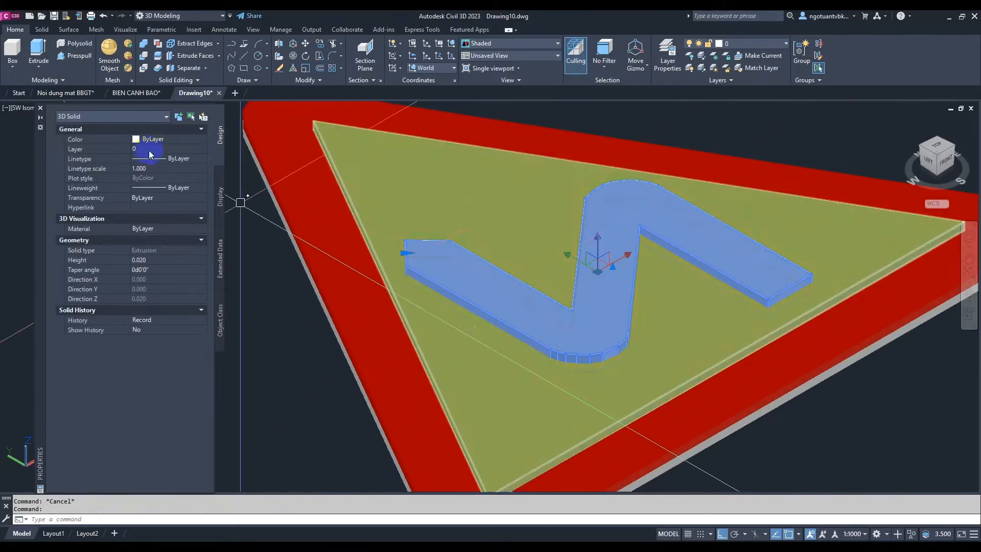
pyautogui.click(174, 138)
pyautogui.scroll(-3, 172, 204)
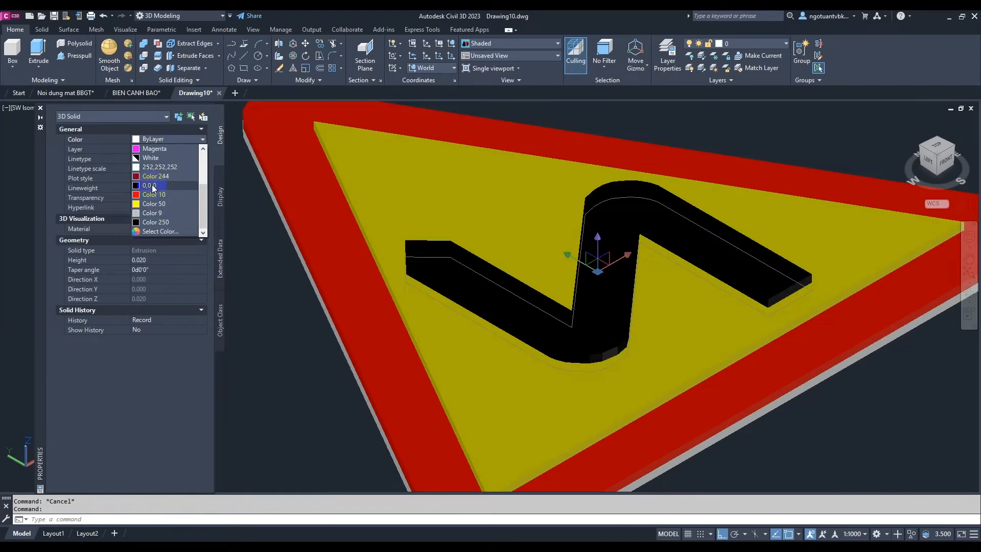
pyautogui.click(154, 221)
pyautogui.press('Escape')
pyautogui.scroll(-6, 490, 230)
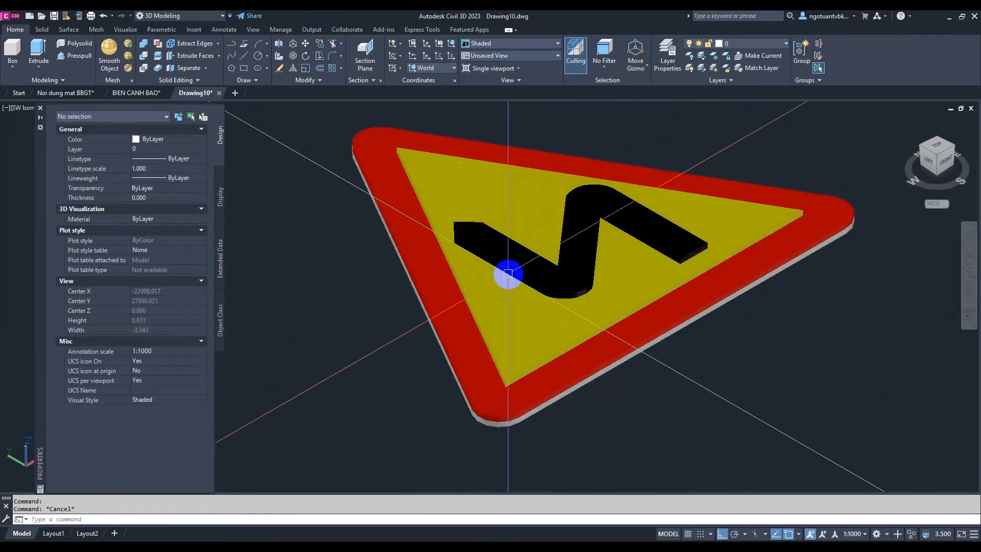
# Step: Draw a straight polyline segment .3 long in the empty space beside the sign
pyautogui.scroll(8, 460, 266)
pyautogui.scroll(-7, 530, 247)
pyautogui.scroll(-4, 537, 255)
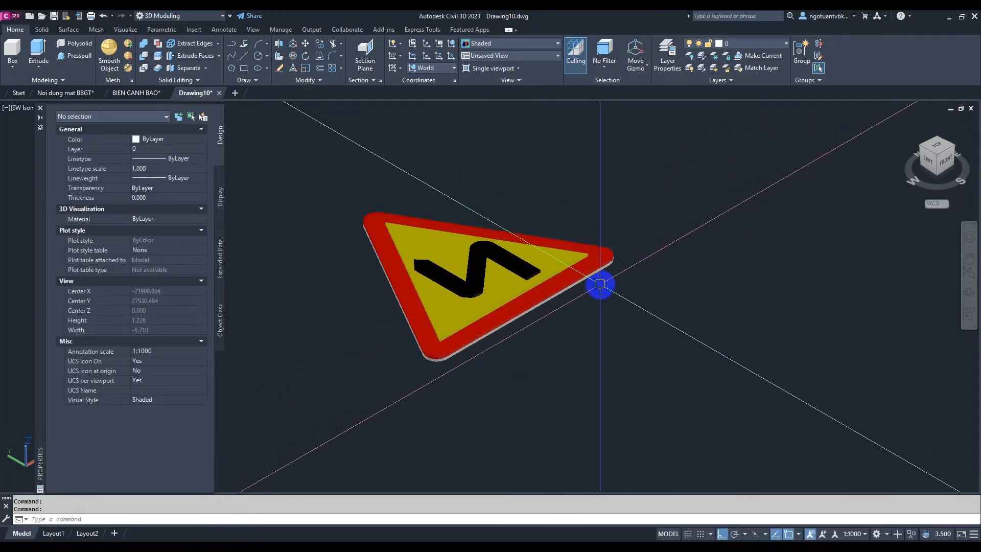
pyautogui.moveTo(681, 295); pyautogui.dragTo(625, 328, button='middle')
pyautogui.write('L')
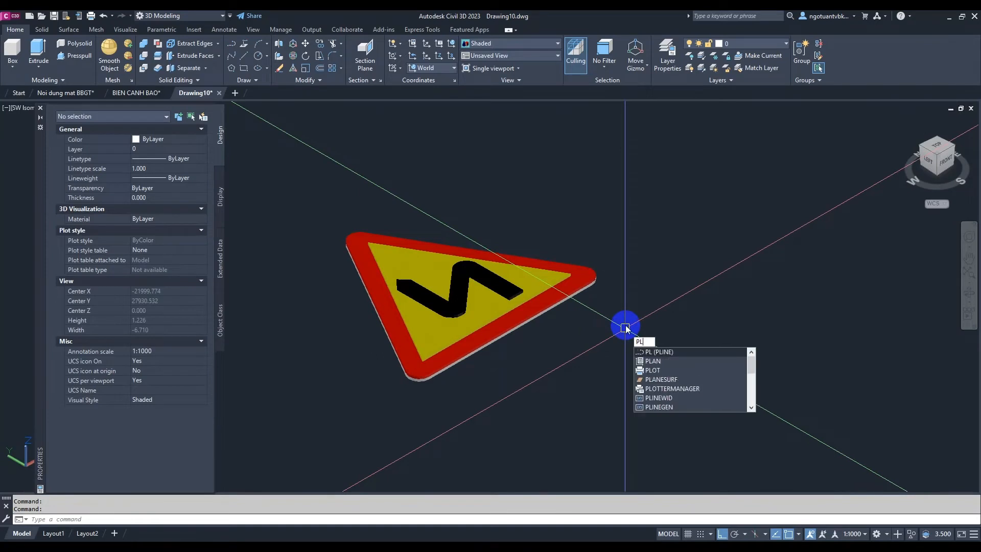
pyautogui.press('Return')
pyautogui.click(806, 341)
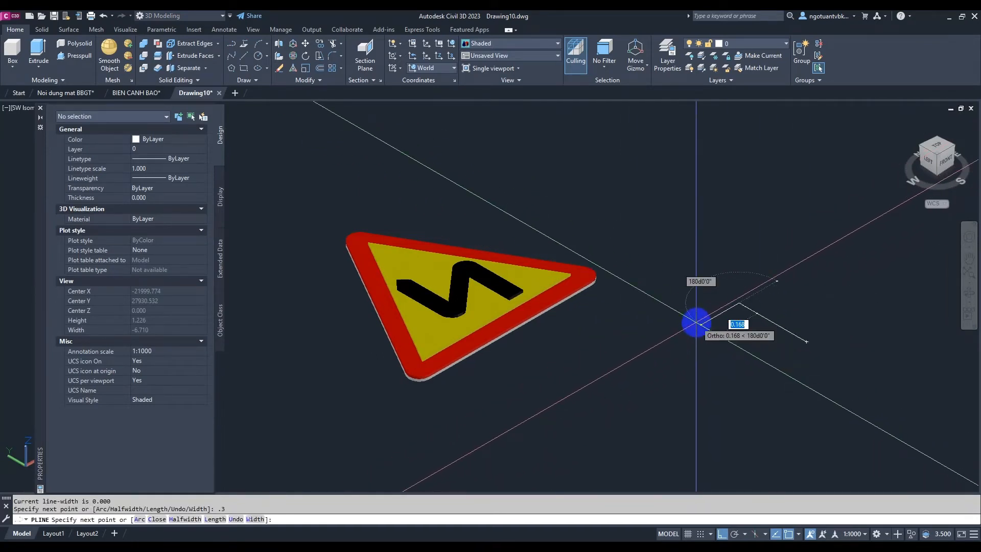
pyautogui.press('Return')
# Step: Draw a circle with a radius of .04 next to the short polyline
pyautogui.moveTo(826, 337); pyautogui.dragTo(674, 351, button='middle')
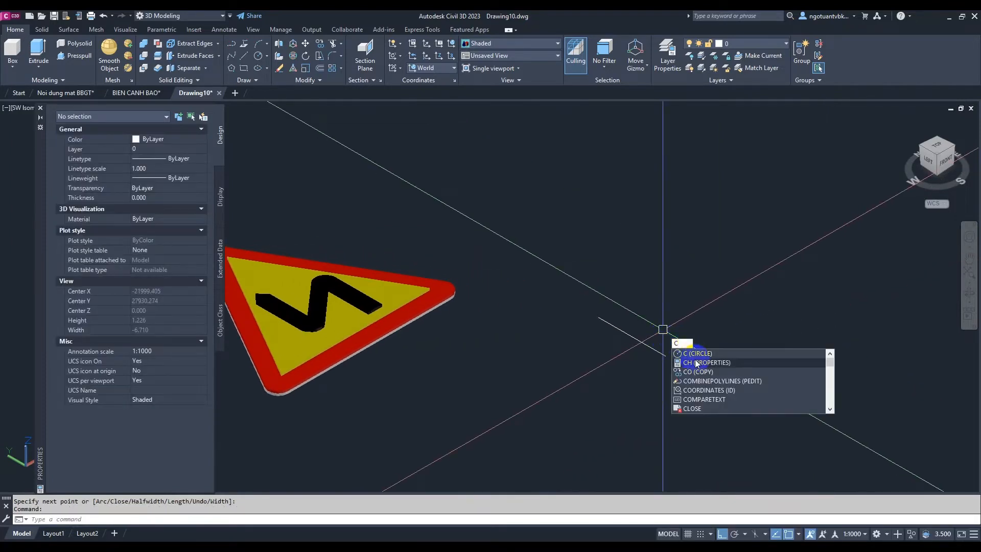
pyautogui.write('C')
pyautogui.press('Return')
pyautogui.click(686, 316)
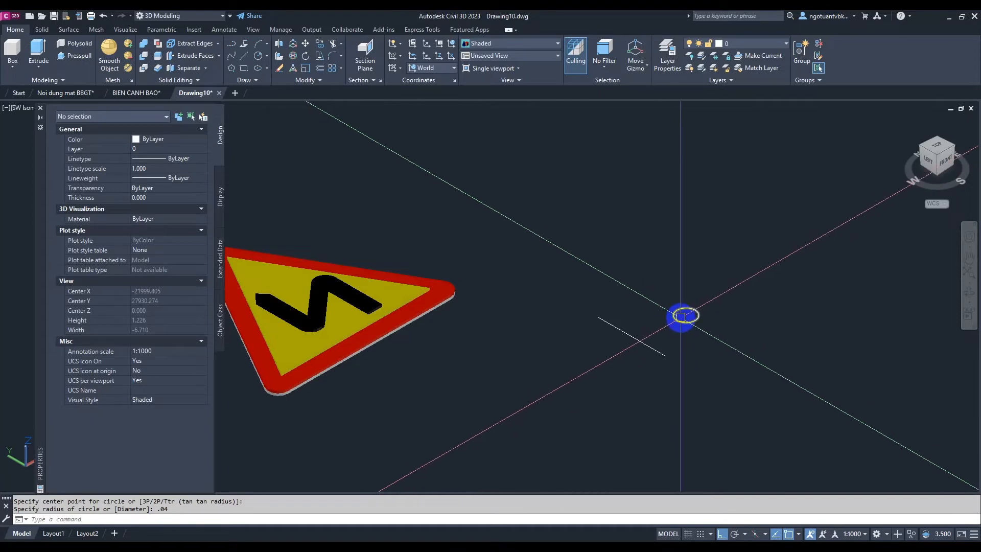
pyautogui.scroll(3, 683, 318)
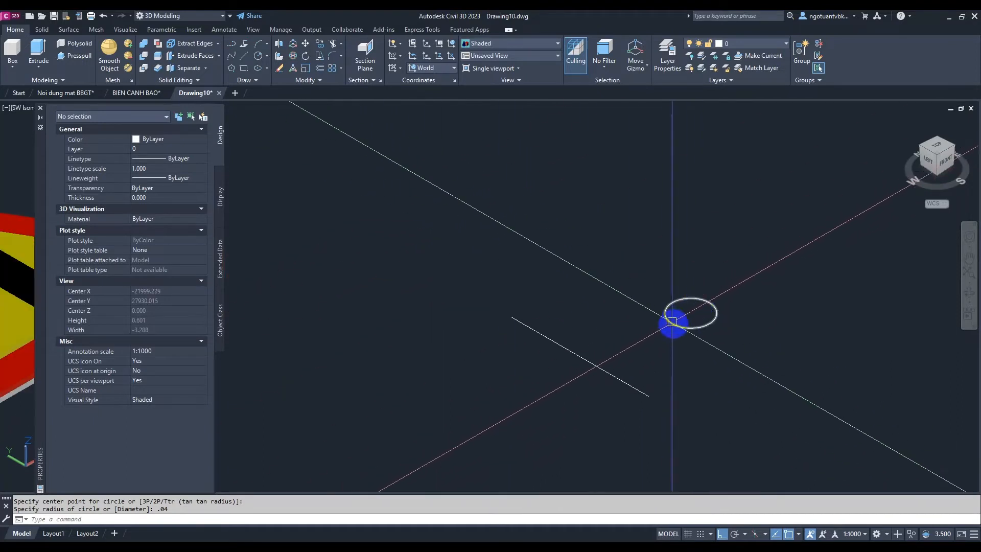
pyautogui.press('Escape')
# Step: Sweep the circle along the short polyline to form a solid cylinder
pyautogui.click(40, 72)
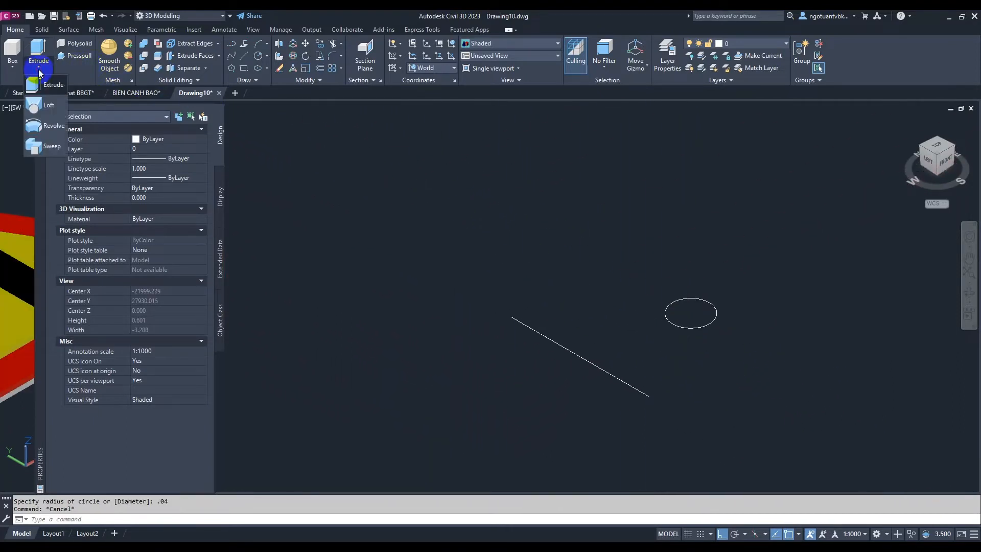
pyautogui.click(45, 148)
pyautogui.click(673, 320)
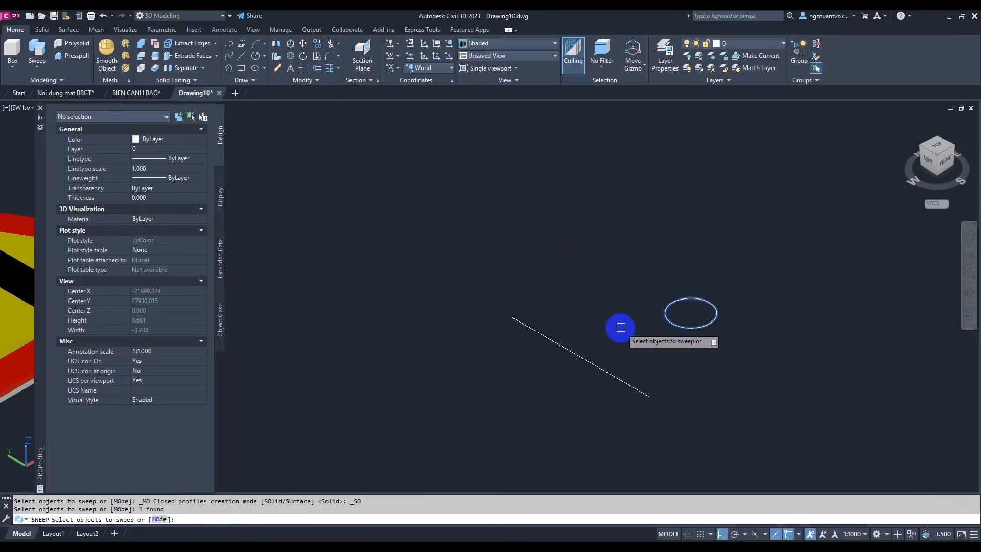
pyautogui.press('Return')
pyautogui.click(564, 348)
pyautogui.scroll(-2, 609, 338)
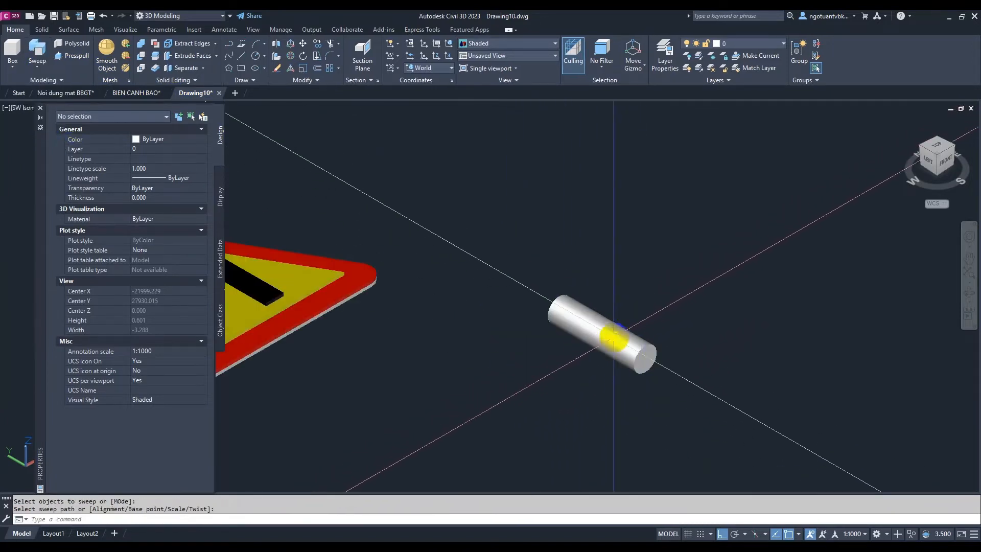
pyautogui.moveTo(575, 352); pyautogui.dragTo(651, 326, button='middle')
pyautogui.click(679, 308)
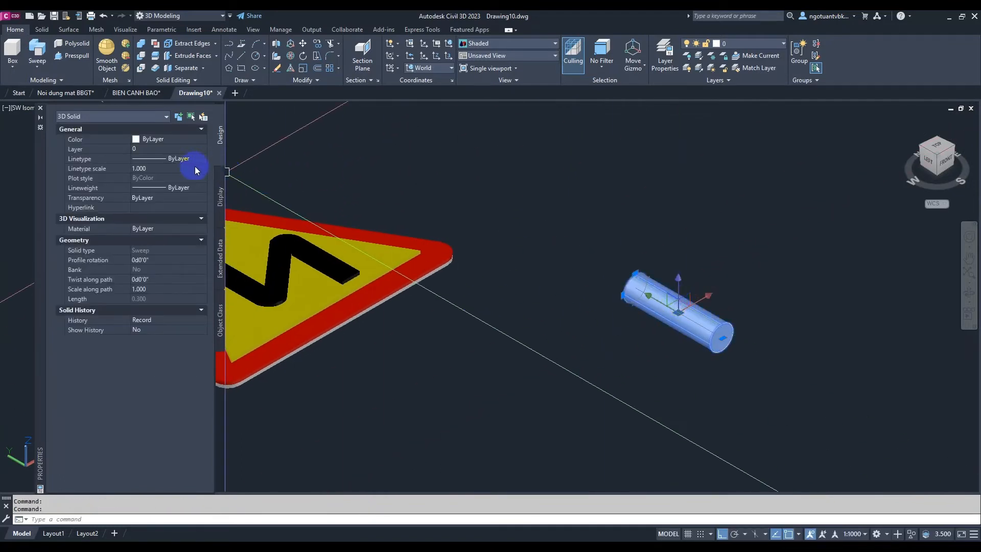
pyautogui.scroll(-3, 642, 283)
pyautogui.press('Escape')
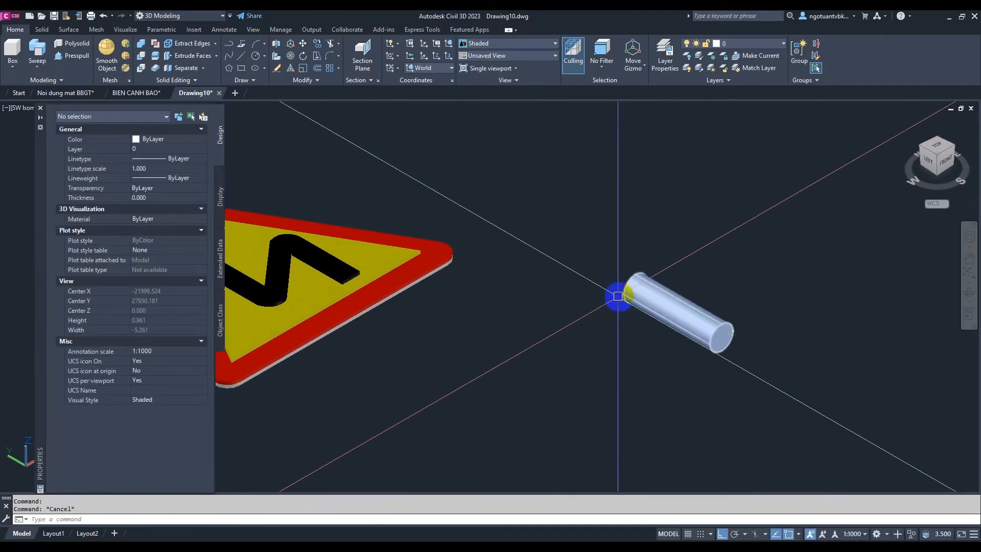
pyautogui.scroll(-2, 573, 301)
pyautogui.moveTo(672, 286); pyautogui.dragTo(603, 335, button='middle')
pyautogui.write('P')
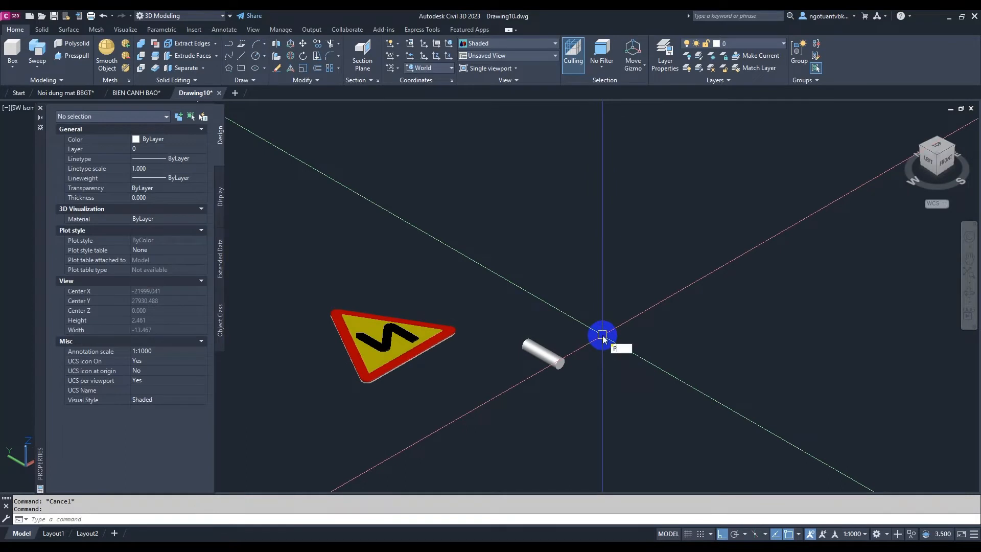
pyautogui.write('L')
pyautogui.press('Return')
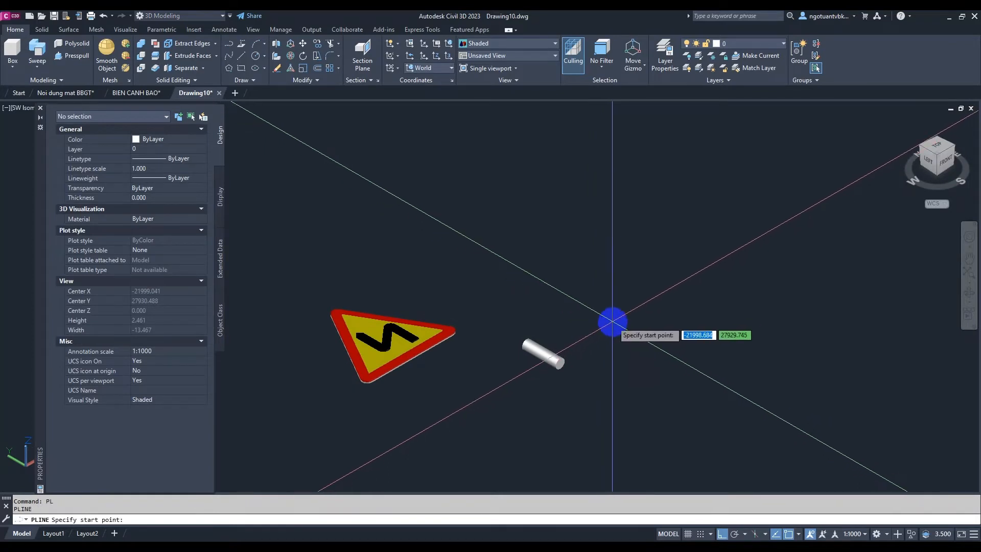
pyautogui.click(630, 326)
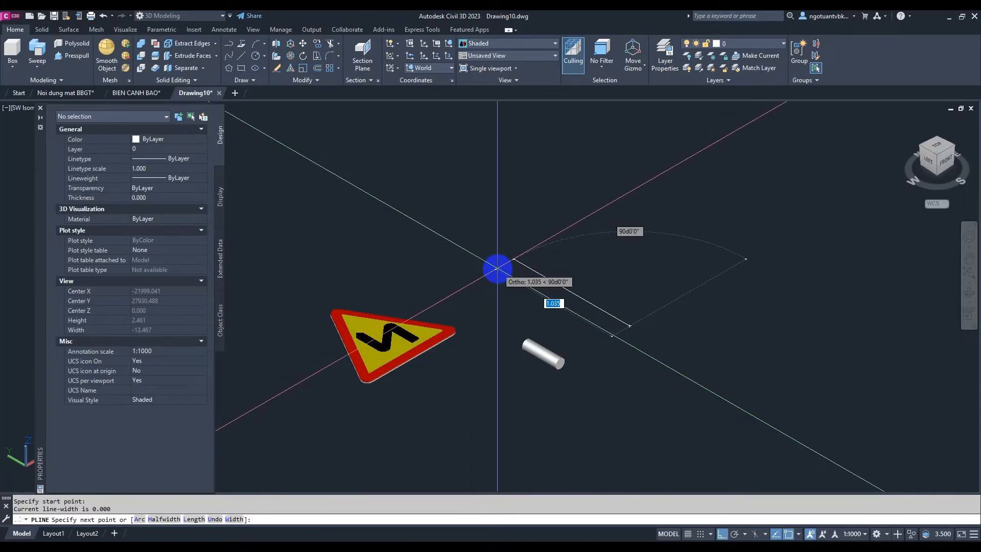
pyautogui.press('Escape')
# Step: Open the COT BIEN BAO drawing from the 06_ATGT folder and examine the triangular sign's post elevation and its dimensions
pyautogui.click(287, 535)
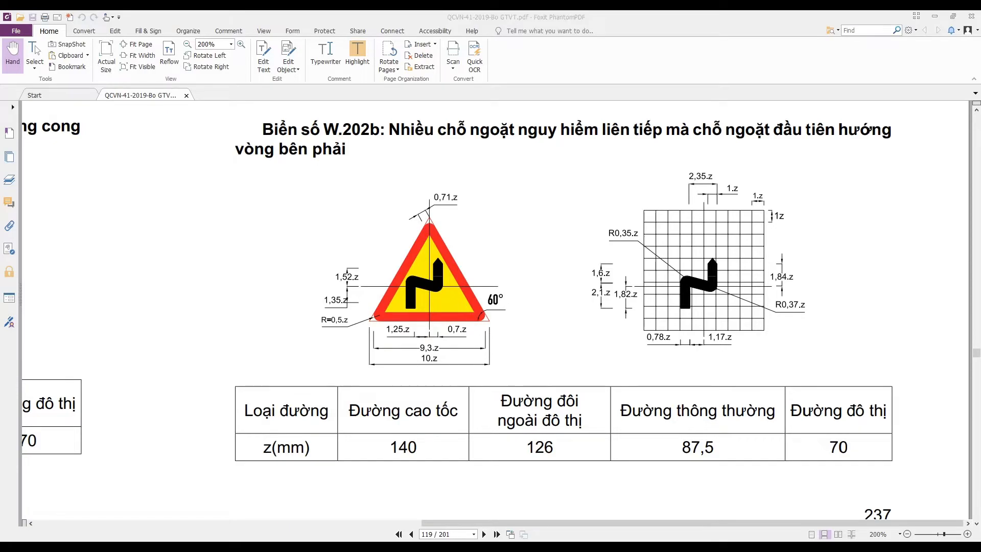
pyautogui.click(333, 500)
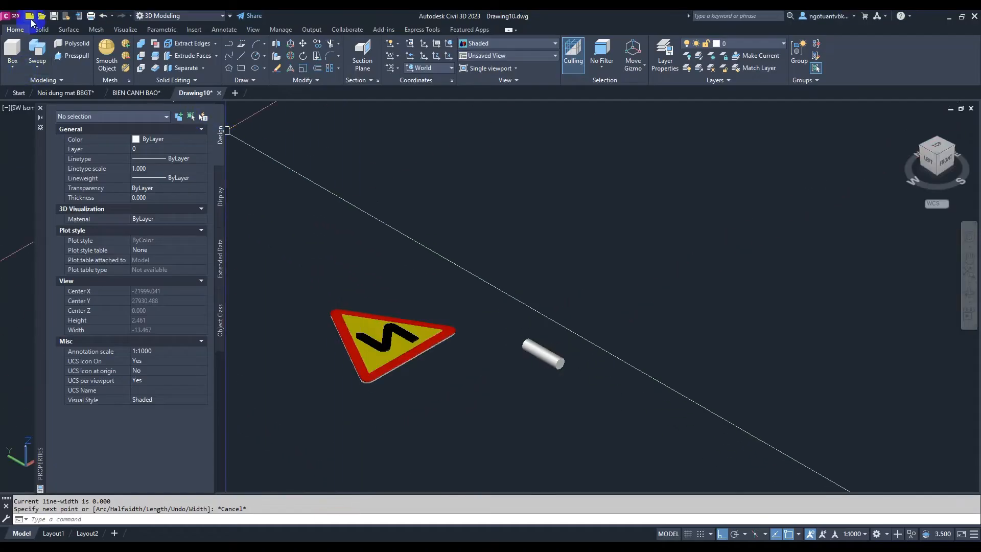
pyautogui.hotkey('ctrl', 'o')
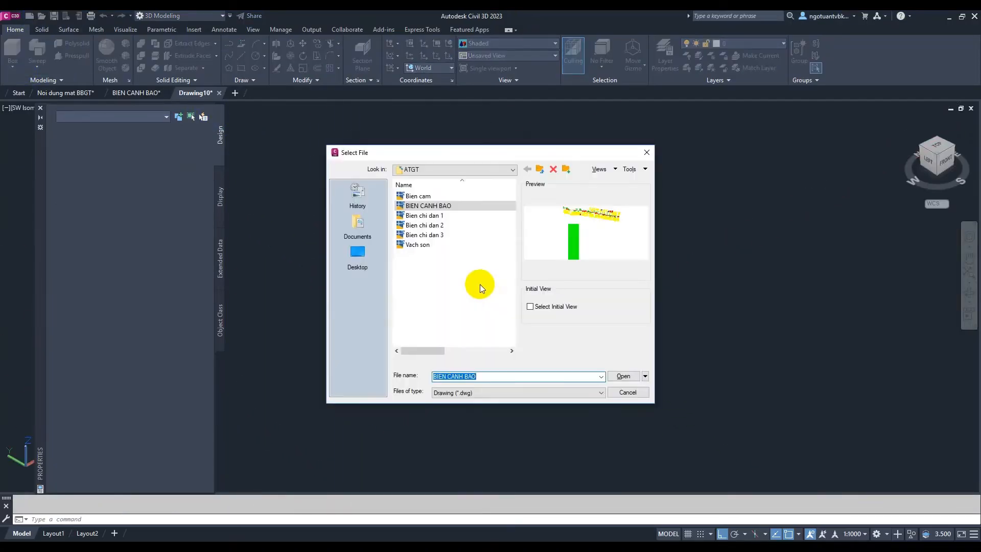
pyautogui.click(541, 170)
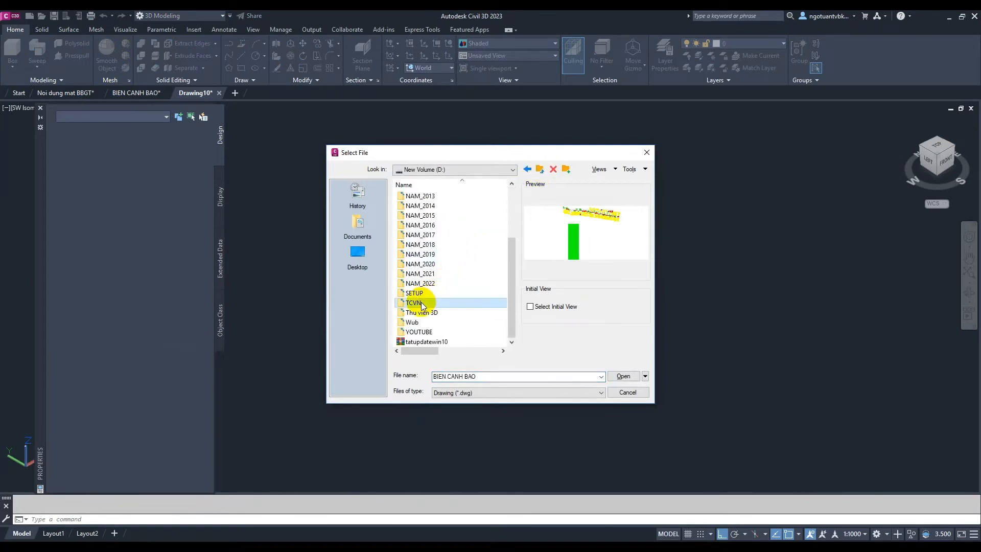
pyautogui.doubleClick(422, 302)
pyautogui.doubleClick(431, 227)
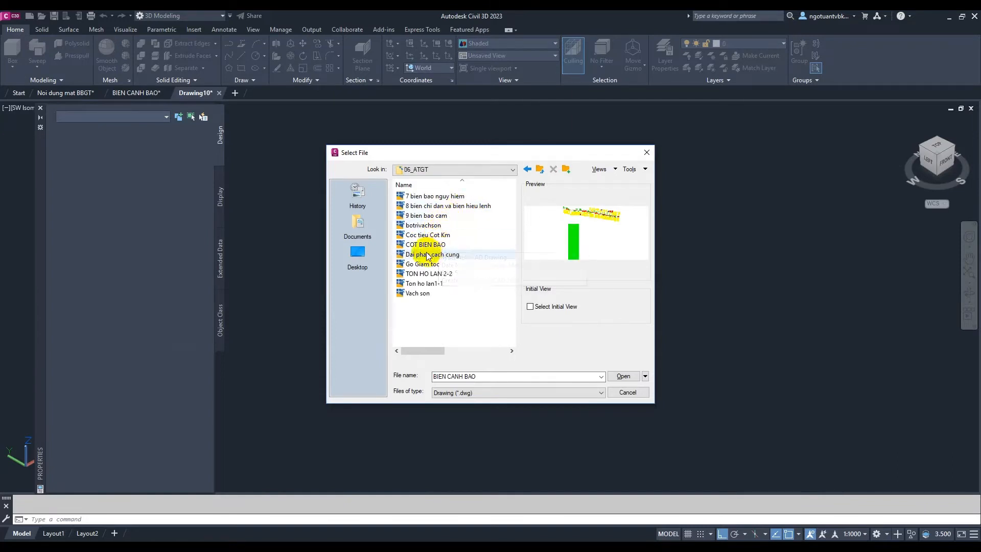
pyautogui.click(423, 245)
pyautogui.click(622, 376)
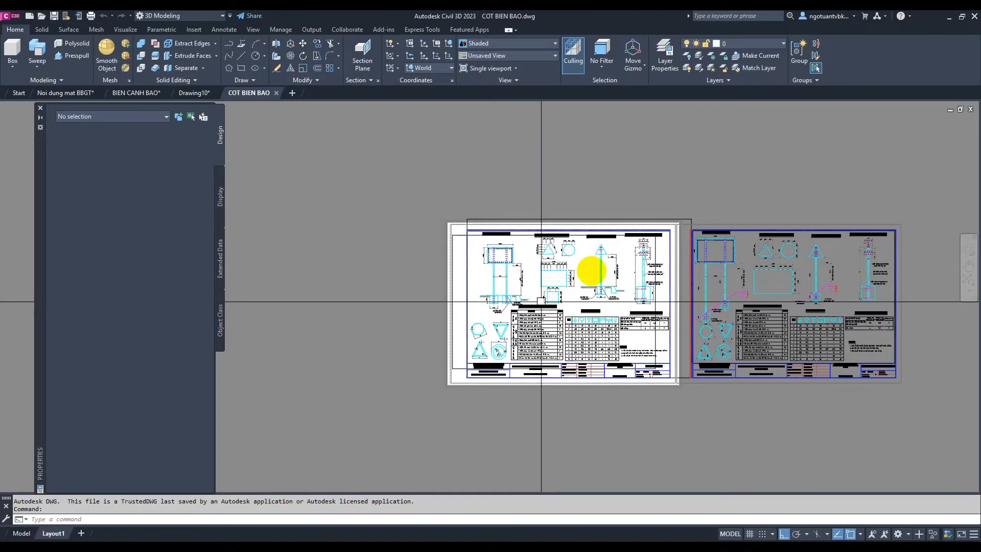
pyautogui.scroll(4, 613, 271)
pyautogui.scroll(8, 615, 270)
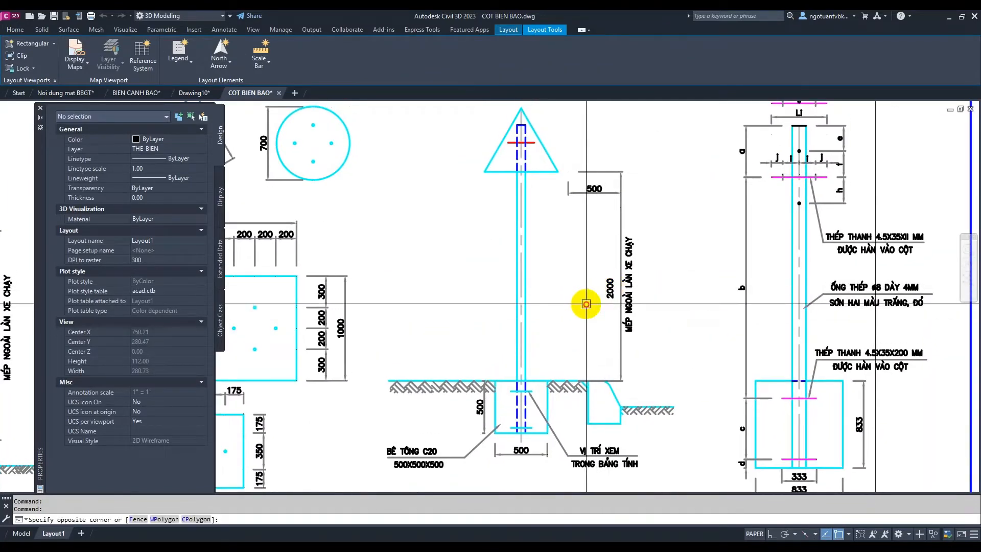
pyautogui.click(569, 213)
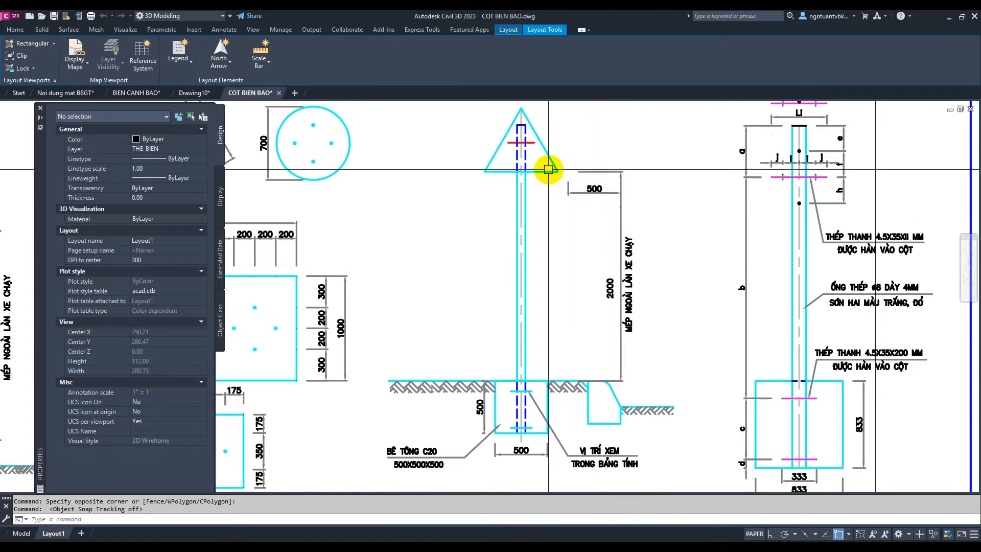
pyautogui.moveTo(547, 164); pyautogui.dragTo(536, 193, button='middle')
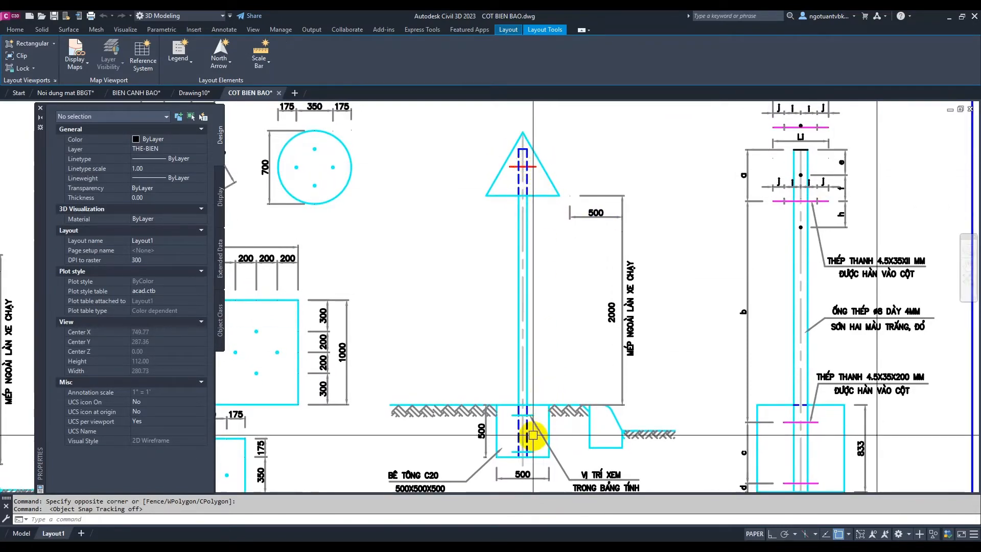
# Step: Return to Drawing10 and draw a straight polyline 2 units long beside the cylinder, parallel to its axis
pyautogui.click(194, 93)
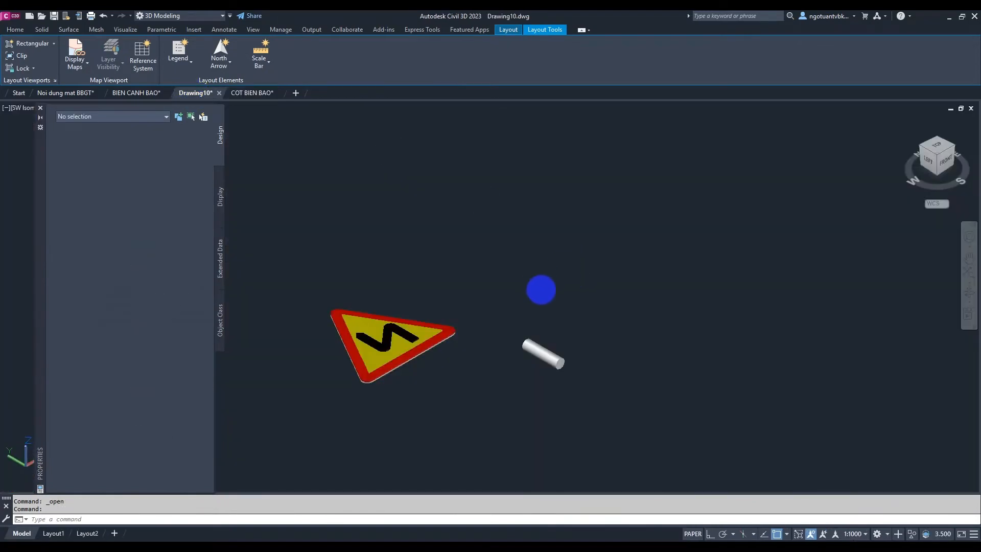
pyautogui.moveTo(561, 313); pyautogui.dragTo(588, 355, button='middle')
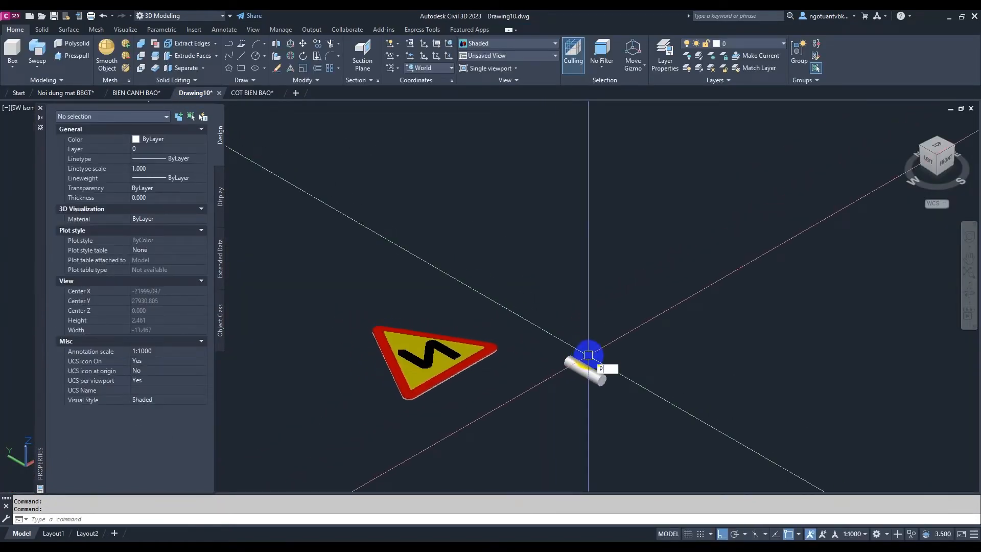
pyautogui.write('l')
pyautogui.press('Return')
pyautogui.click(652, 351)
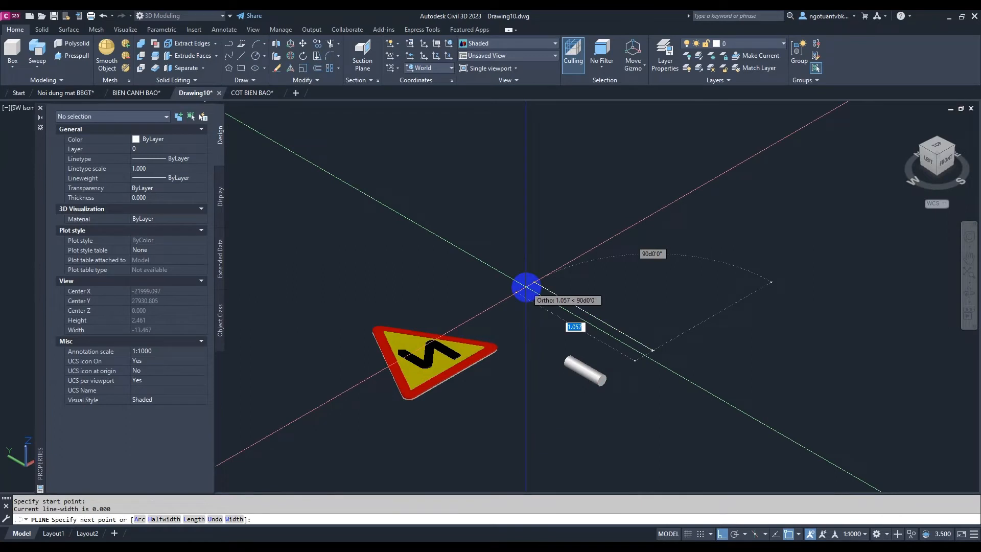
pyautogui.press('Return')
pyautogui.press('Escape')
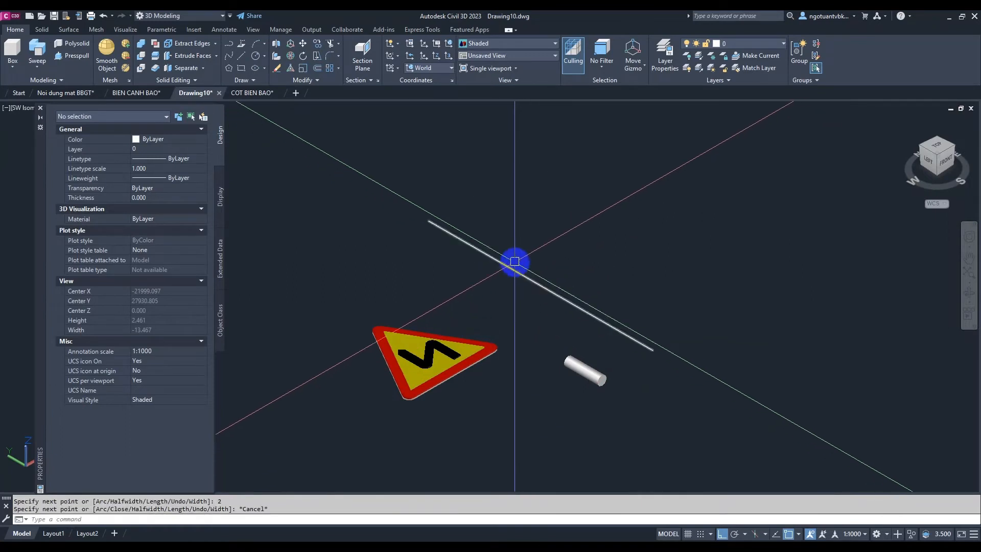
# Step: Move the cylinder from its front end face onto the near endpoint of the 2-unit polyline
pyautogui.moveTo(483, 234); pyautogui.dragTo(547, 243, button='middle')
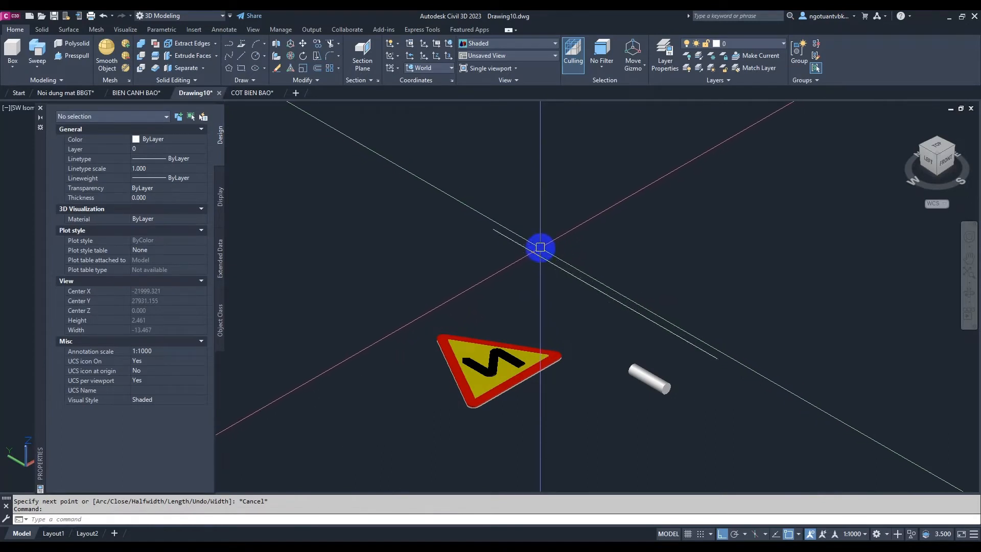
pyautogui.scroll(2, 621, 361)
pyautogui.click(586, 333)
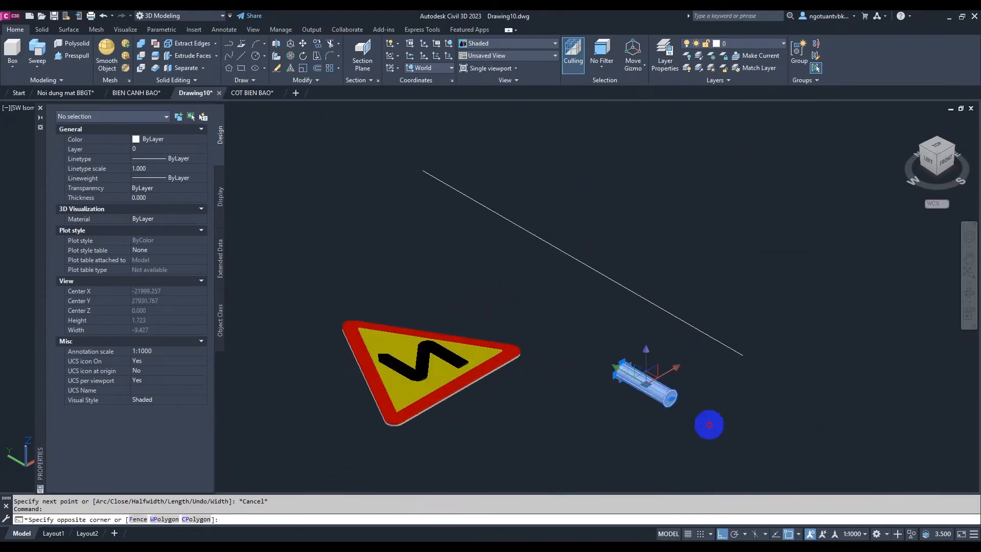
pyautogui.click(710, 425)
pyautogui.write('M')
pyautogui.press('Return')
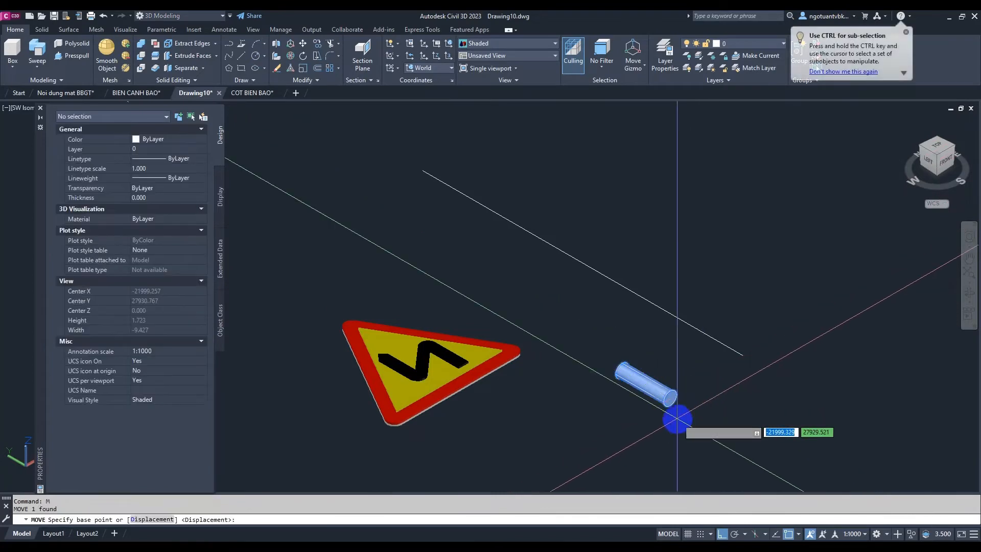
pyautogui.scroll(4, 677, 419)
pyautogui.click(658, 384)
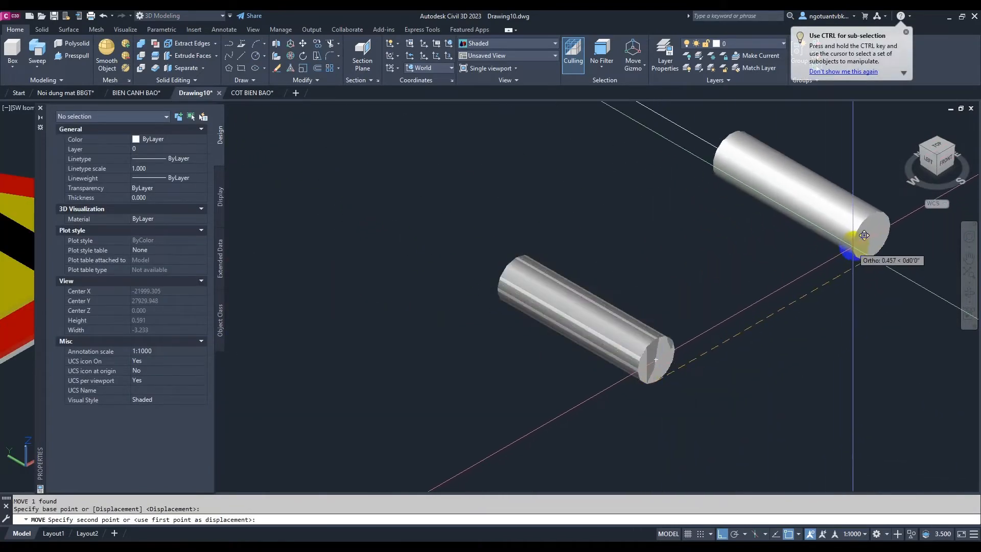
pyautogui.click(868, 232)
# Step: Copy the cylinder once along the polyline so the copy sits end to end behind the original
pyautogui.moveTo(815, 259); pyautogui.dragTo(743, 366, button='middle')
pyautogui.scroll(-2, 691, 350)
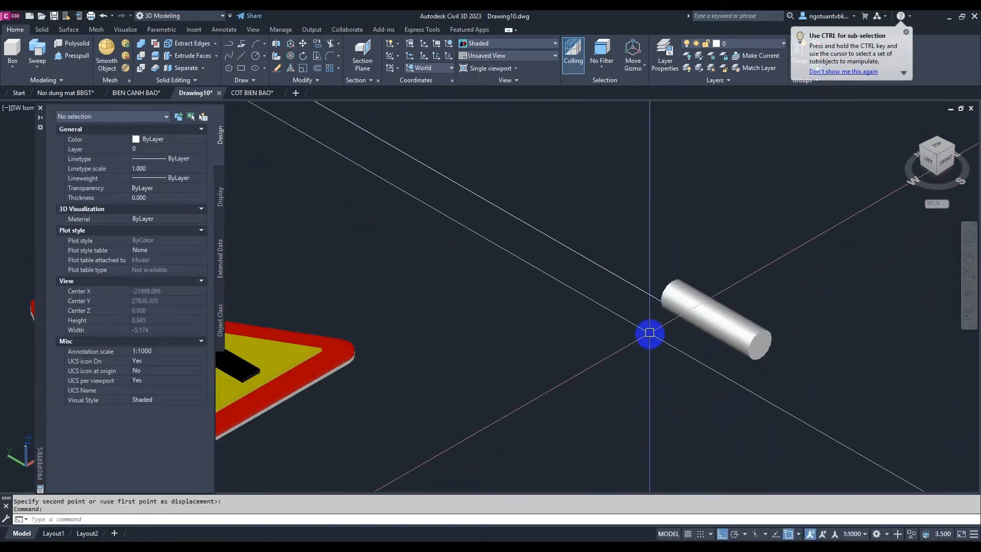
pyautogui.click(624, 219)
pyautogui.click(818, 383)
pyautogui.write('c')
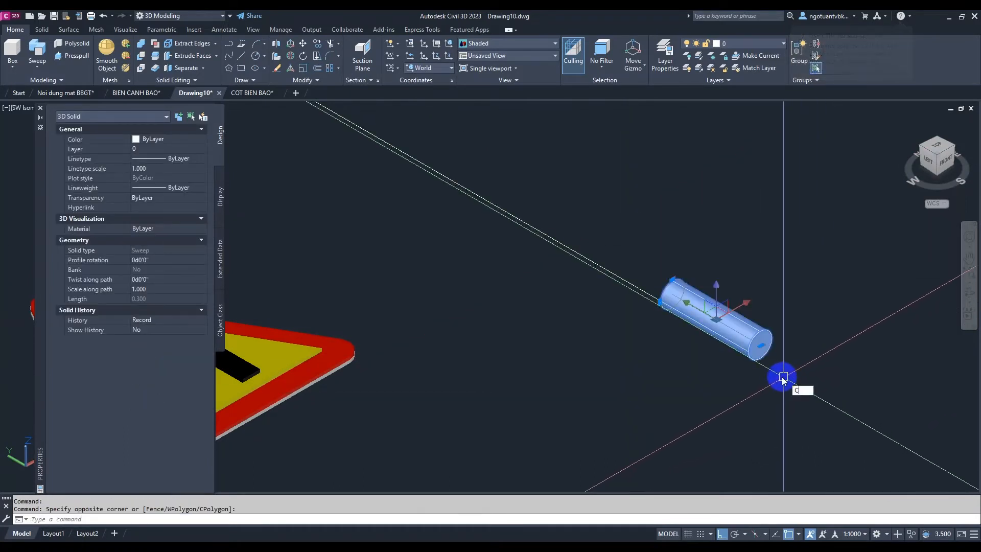
pyautogui.write('o')
pyautogui.press('Return')
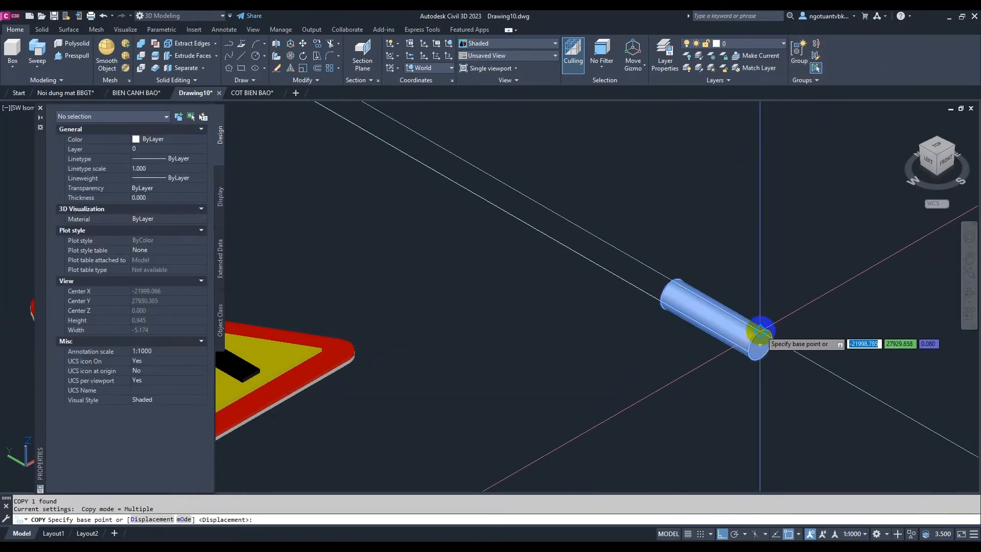
pyautogui.click(760, 331)
pyautogui.click(673, 281)
pyautogui.press('Escape')
# Step: Set the color of the copied rear cylinder to Red
pyautogui.moveTo(609, 232); pyautogui.dragTo(618, 280, button='middle')
pyautogui.press('Return')
pyautogui.click(604, 280)
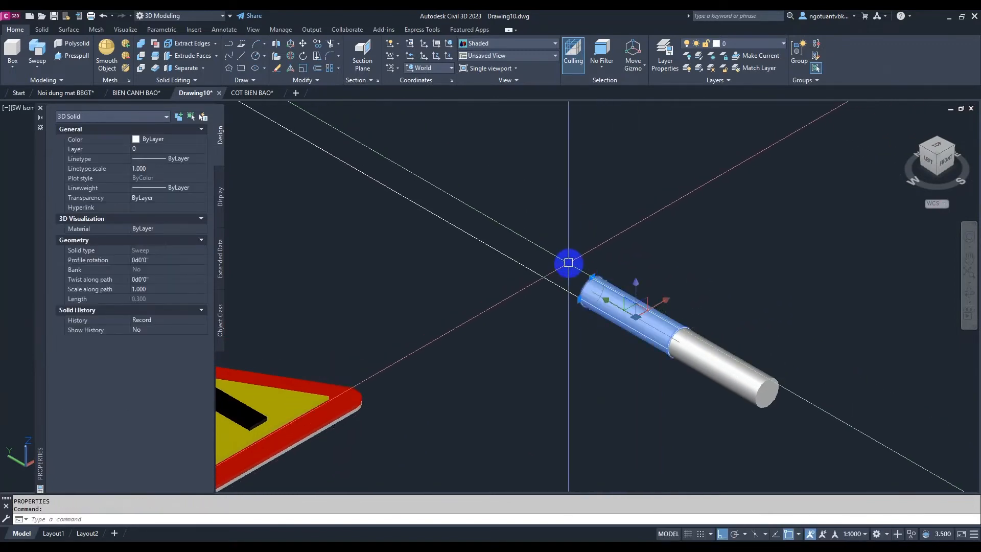
pyautogui.click(149, 141)
pyautogui.click(149, 140)
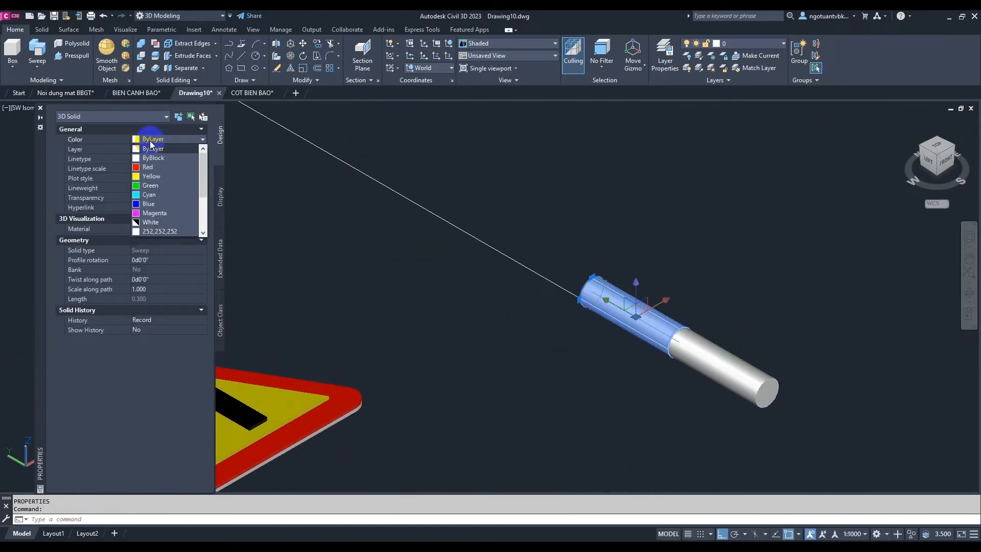
pyautogui.click(148, 167)
pyautogui.press('Escape')
# Step: Copy the white and red cylinder pair three times end to end along the polyline to form a striped pole
pyautogui.scroll(-2, 628, 279)
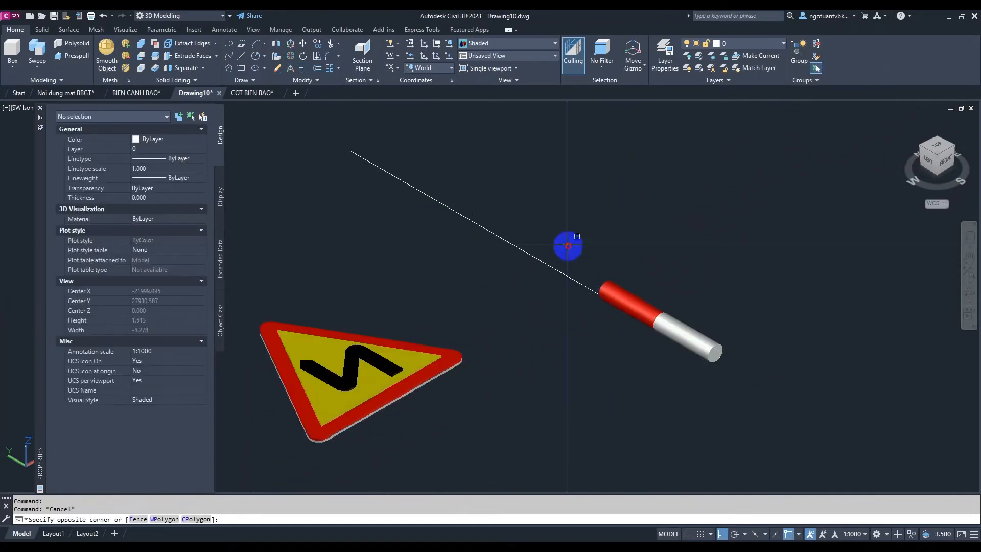
pyautogui.moveTo(569, 243); pyautogui.dragTo(812, 423)
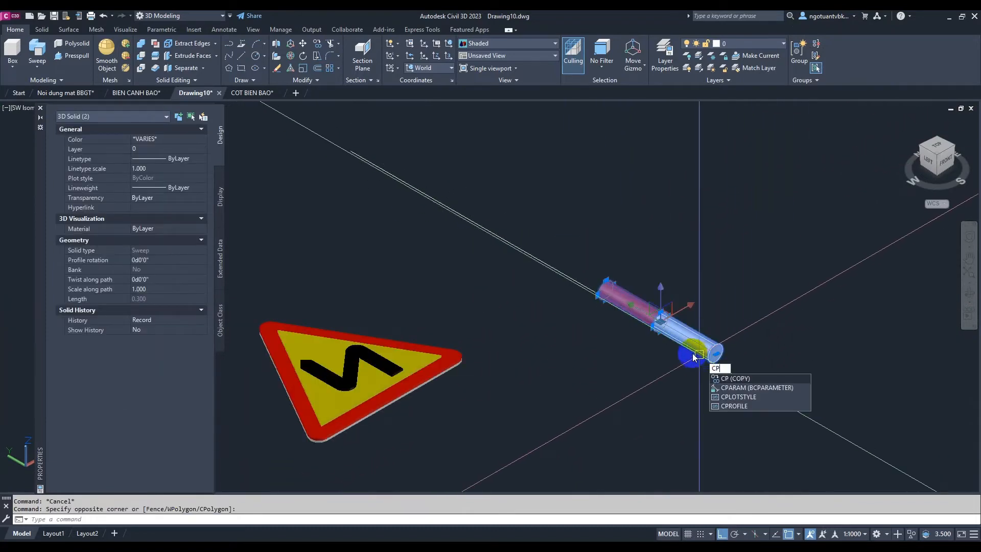
pyautogui.press('Return')
pyautogui.click(715, 349)
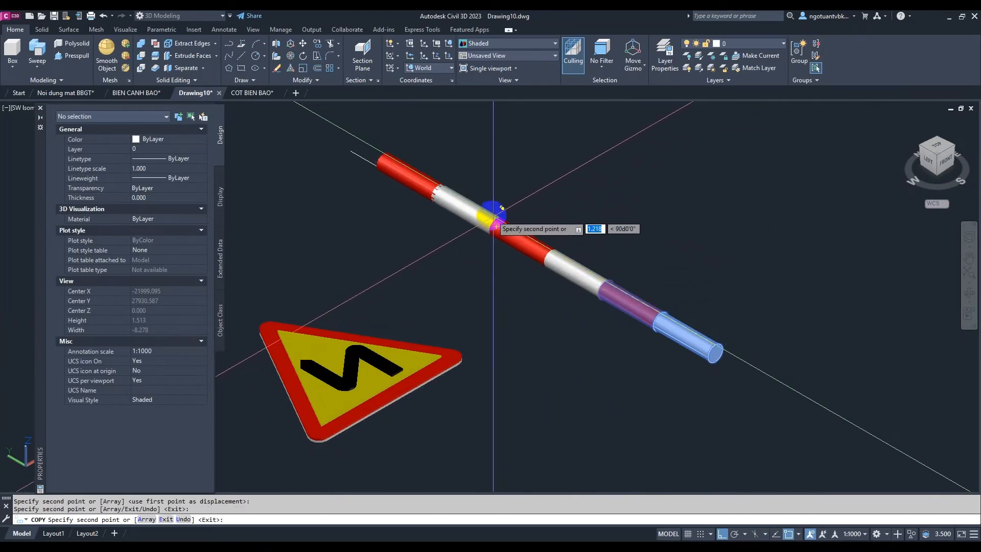
pyautogui.moveTo(434, 167); pyautogui.dragTo(585, 281, button='middle')
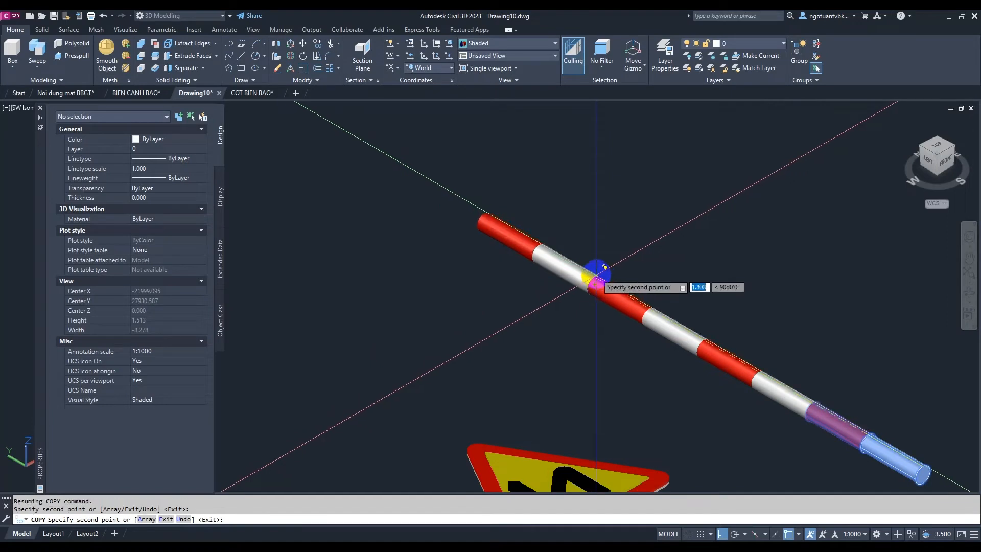
pyautogui.scroll(-2, 595, 284)
pyautogui.press('Escape')
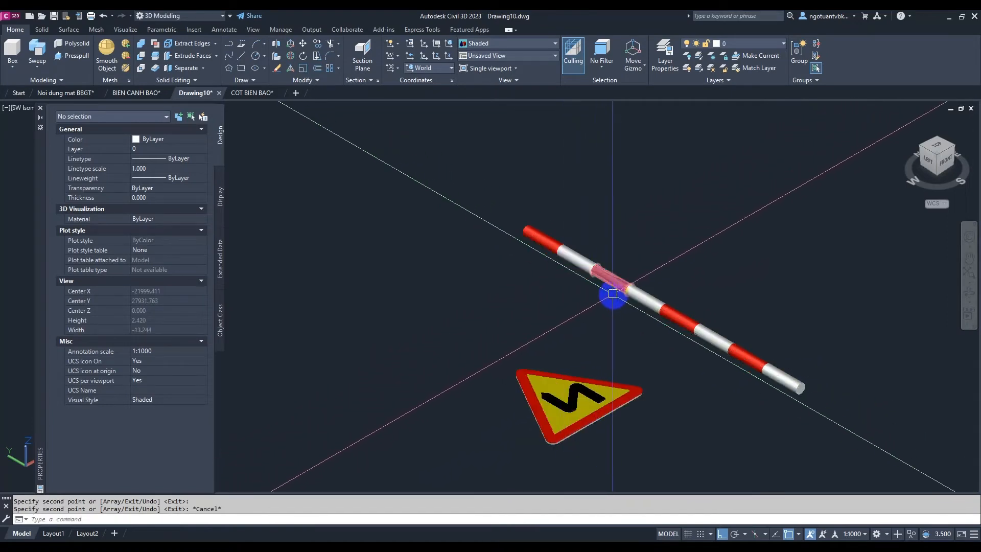
pyautogui.moveTo(639, 298); pyautogui.dragTo(538, 260, button='middle')
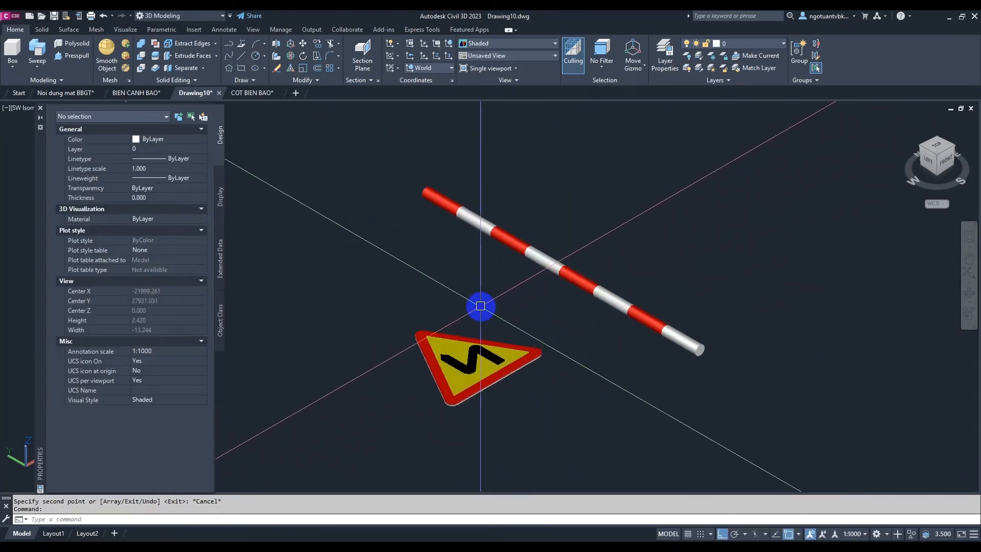
pyautogui.click(591, 299)
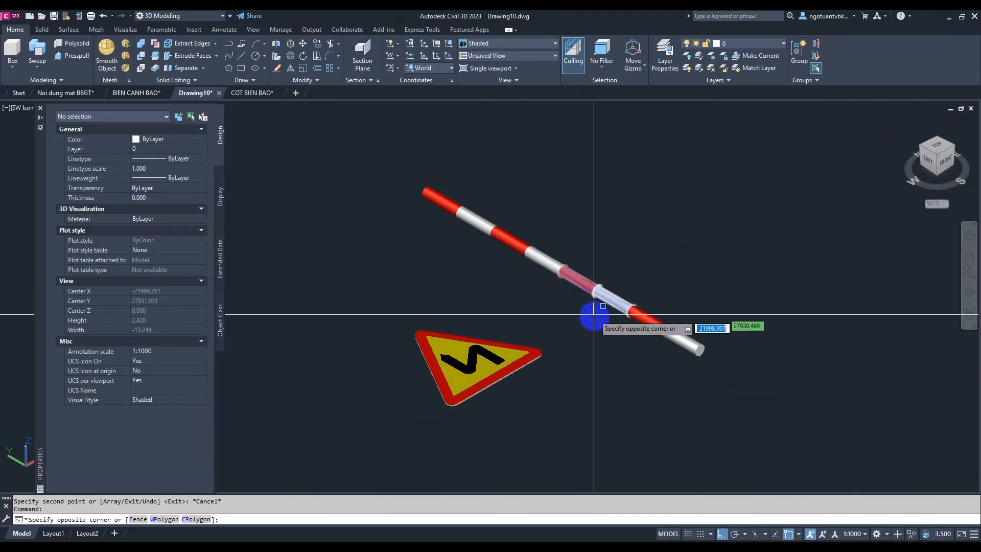
pyautogui.click(690, 324)
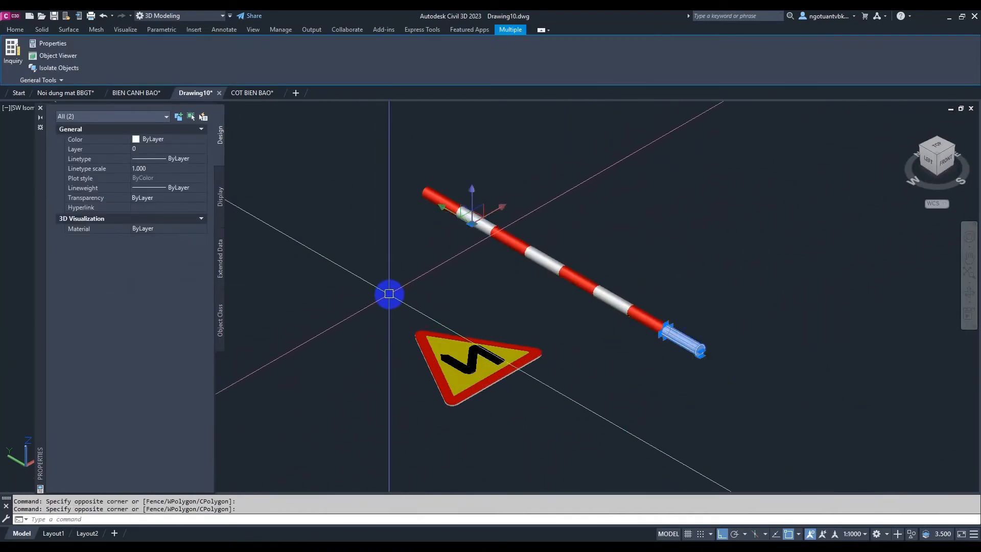
pyautogui.press('Escape')
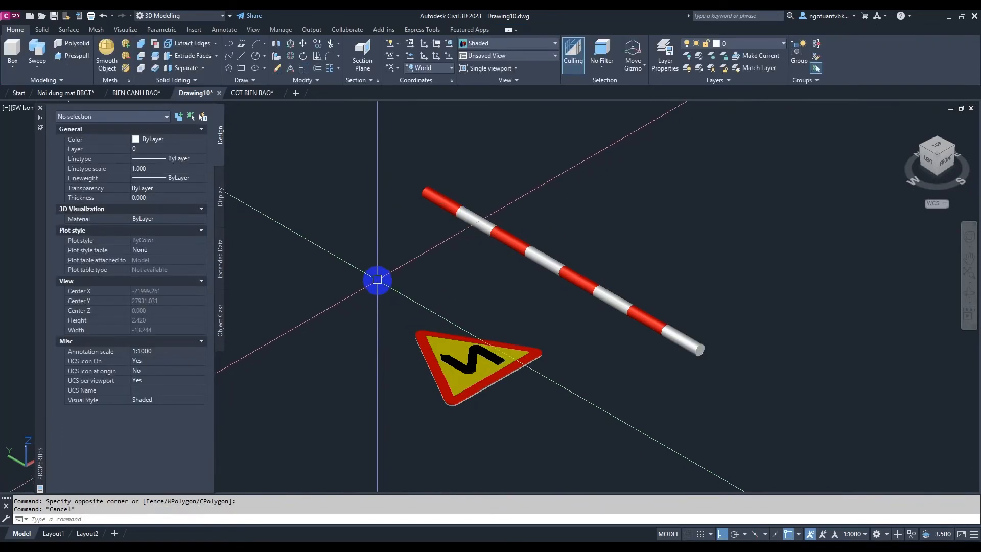
pyautogui.click(377, 278)
pyautogui.click(455, 332)
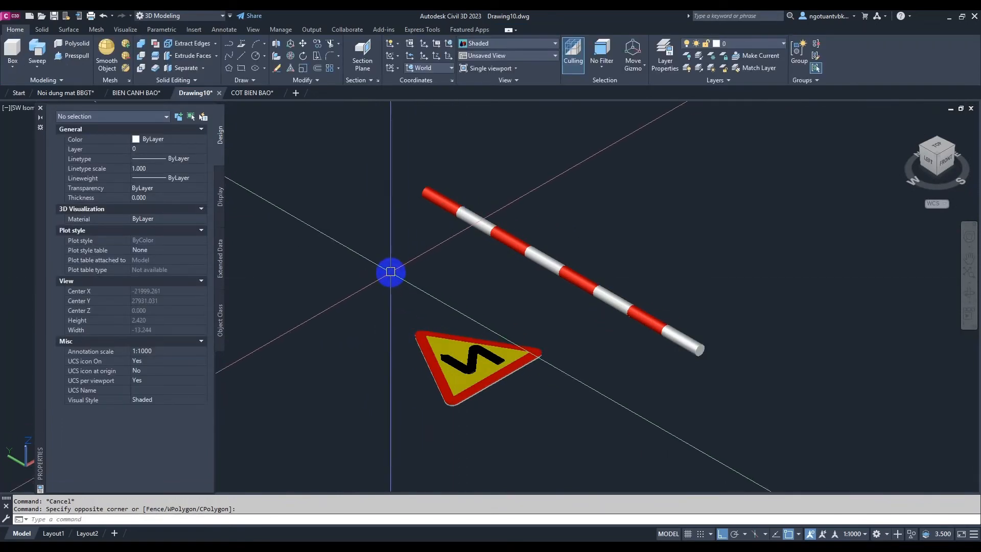
pyautogui.click(352, 171)
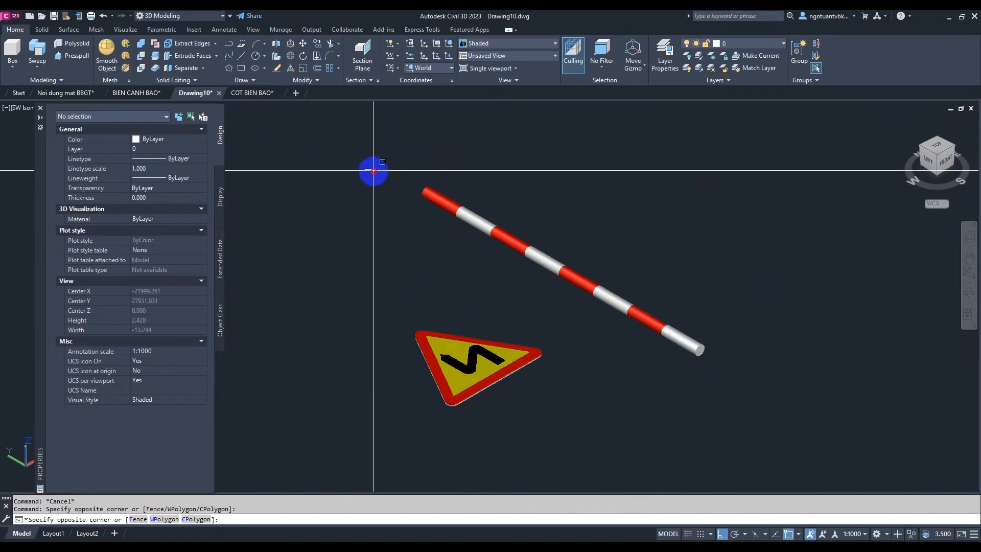
pyautogui.press('Escape')
# Step: Try to move the 2-unit polyline to a different point at the pole's front end face
pyautogui.click(709, 374)
pyautogui.click(693, 323)
pyautogui.scroll(5, 693, 333)
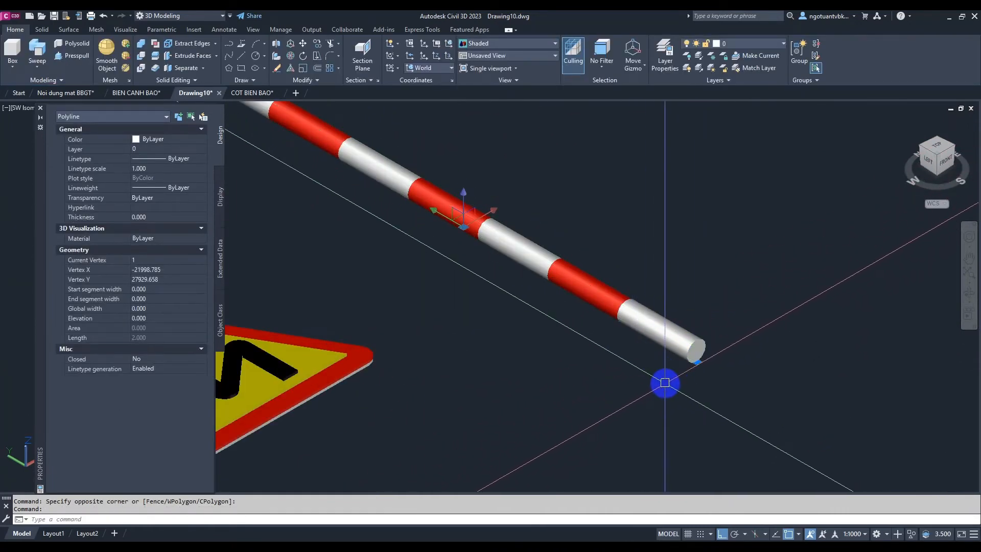
pyautogui.write('m')
pyautogui.press('space')
pyautogui.scroll(2, 707, 351)
pyautogui.click(696, 339)
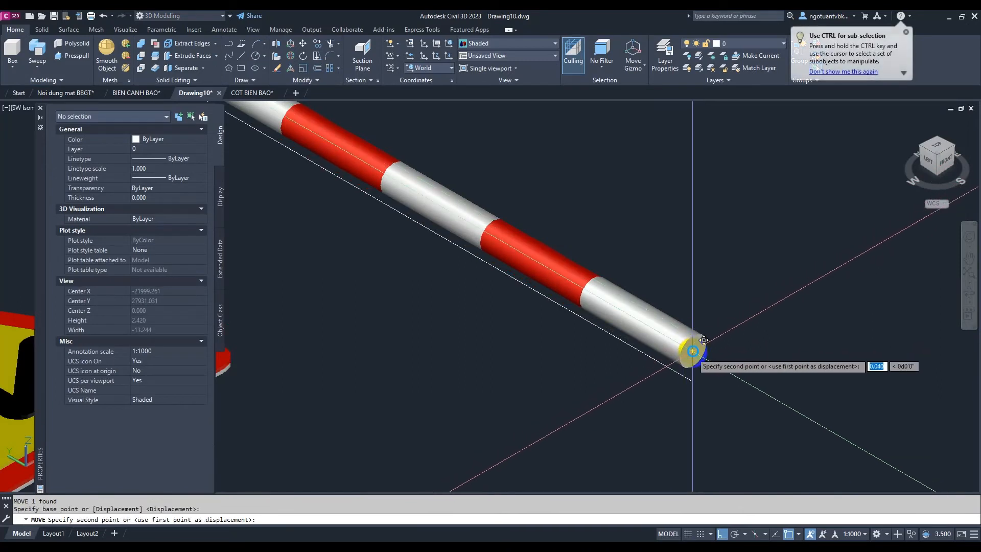
pyautogui.click(690, 364)
# Step: Move the 2-unit polyline onto the uppermost point of the pole's front end face so it runs along the pole's upper side
pyautogui.click(662, 402)
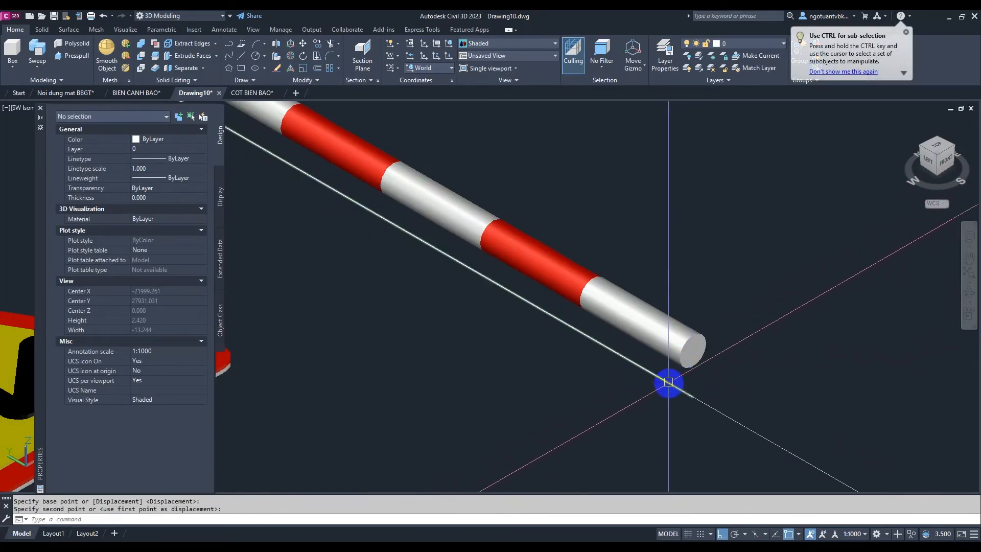
pyautogui.write('m')
pyautogui.press('space')
pyautogui.click(694, 352)
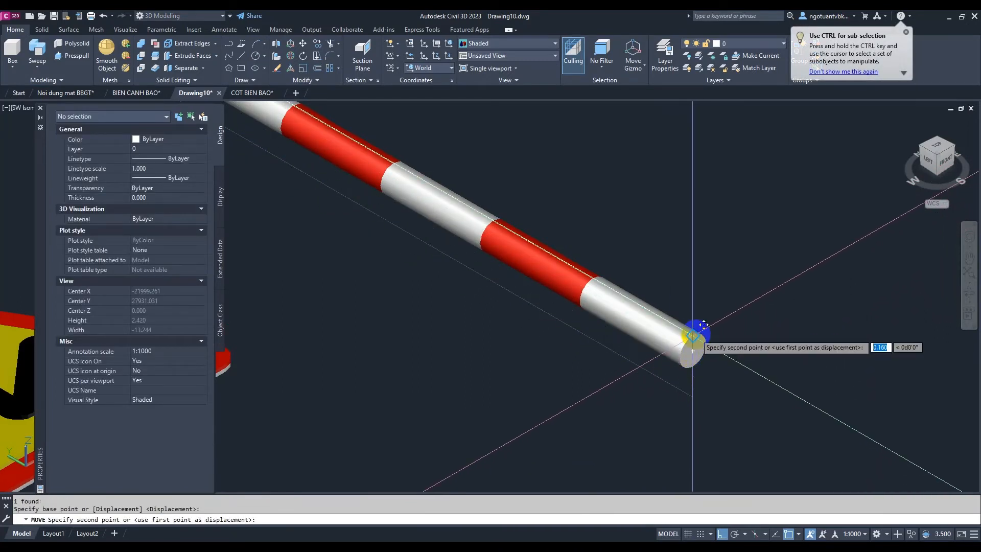
pyautogui.click(693, 334)
pyautogui.scroll(-4, 688, 336)
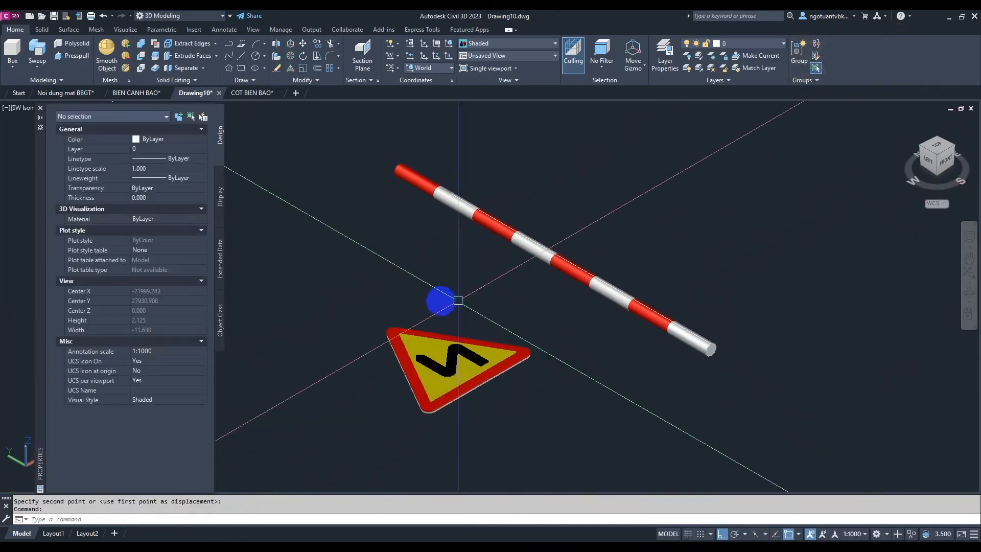
# Step: Move the four warning sign solids from the sign's lower edge onto the upper side of the pole near its rear end
pyautogui.click(339, 274)
pyautogui.click(565, 434)
pyautogui.moveTo(518, 410); pyautogui.dragTo(547, 425, button='middle')
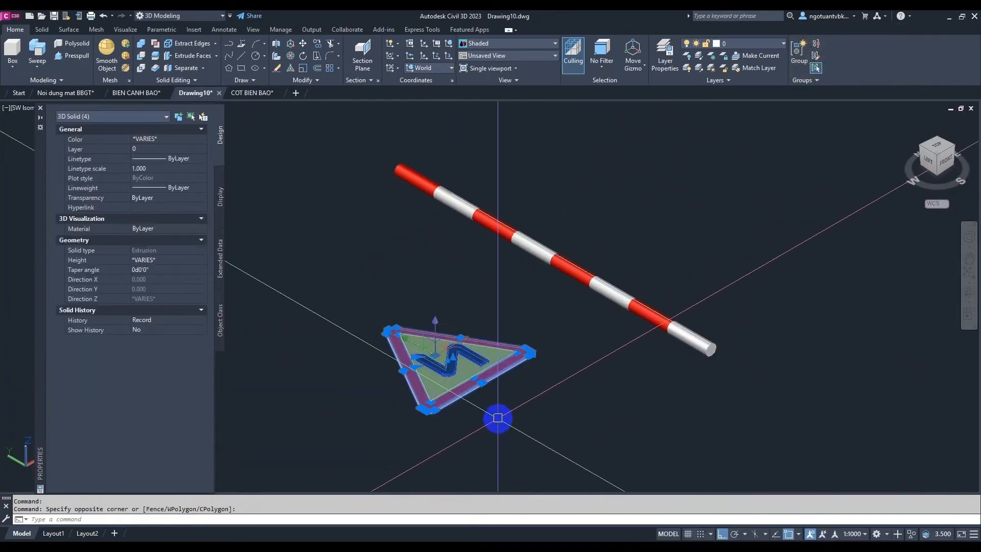
pyautogui.write('m')
pyautogui.press('space')
pyautogui.scroll(6, 486, 399)
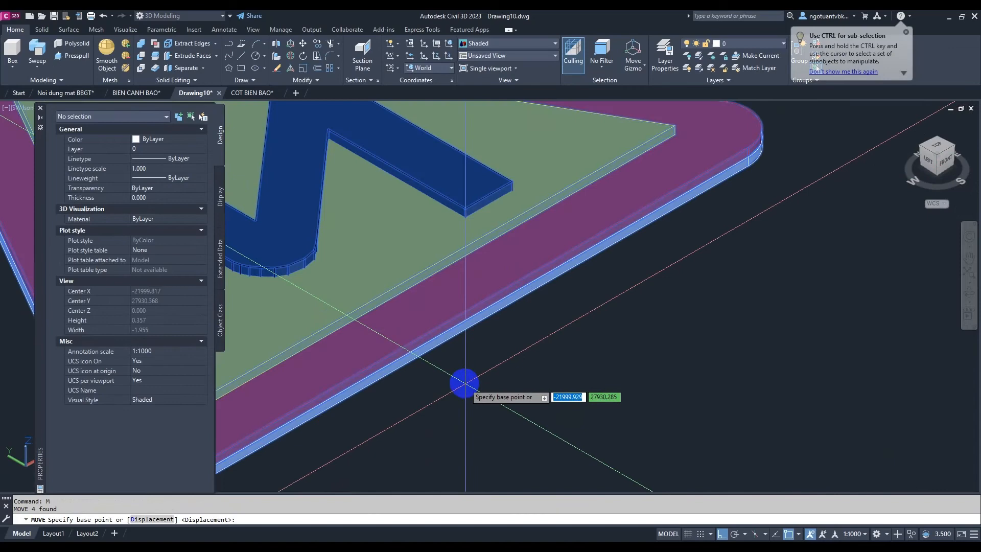
pyautogui.click(467, 333)
pyautogui.scroll(-5, 455, 388)
pyautogui.moveTo(433, 150); pyautogui.dragTo(449, 327, button='middle')
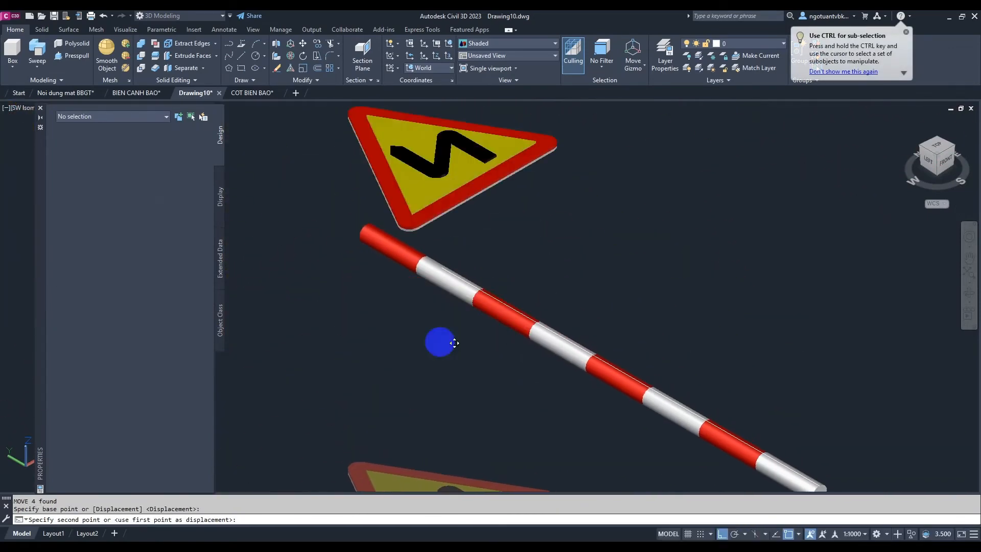
pyautogui.scroll(5, 438, 230)
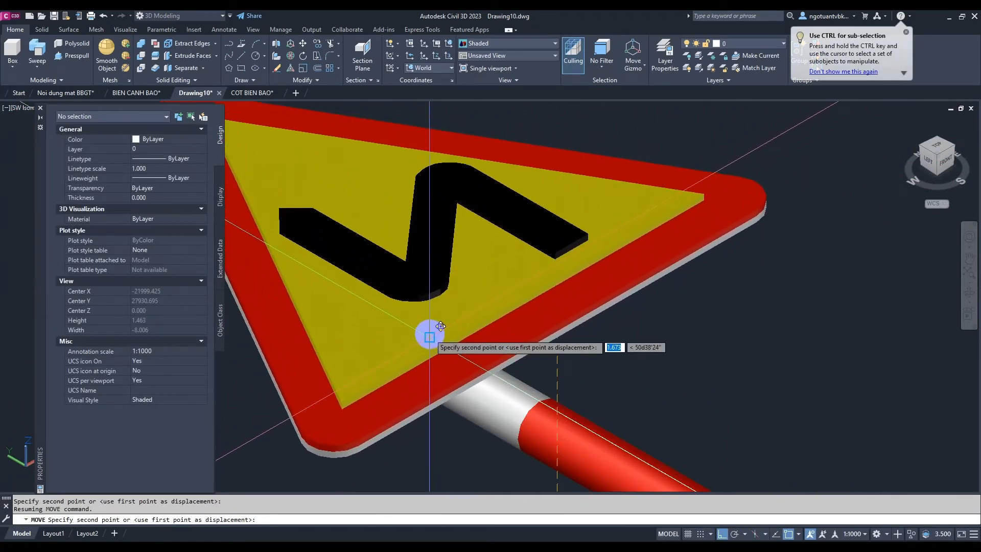
pyautogui.click(430, 337)
pyautogui.scroll(-4, 530, 262)
pyautogui.moveTo(549, 239); pyautogui.dragTo(585, 247, button='middle')
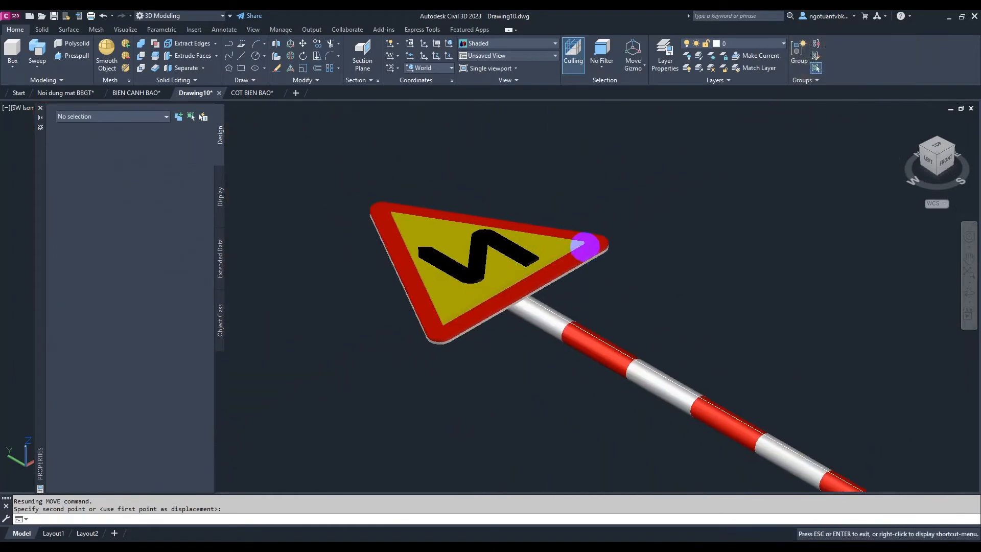
pyautogui.scroll(-4, 569, 234)
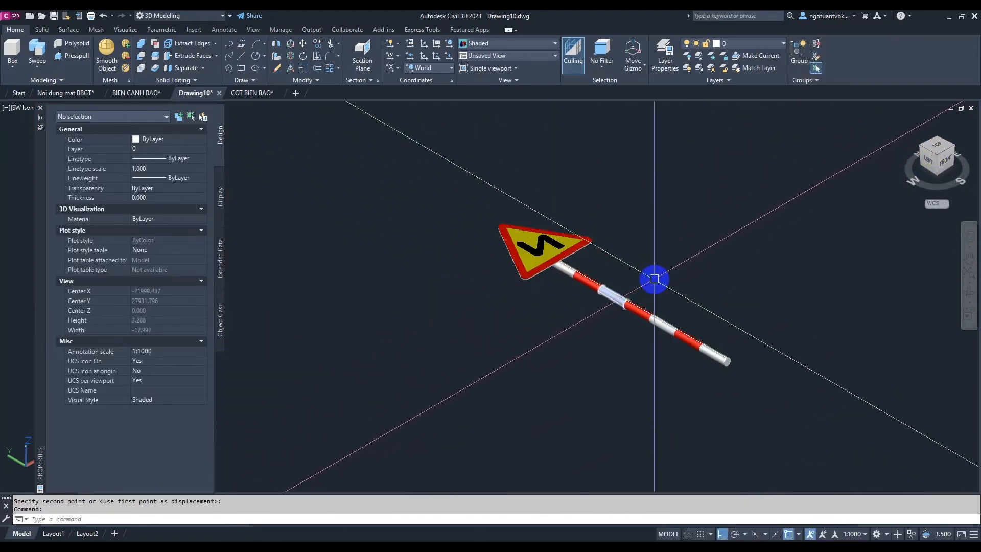
# Step: Inspect the position of the sign on the striped pole from several view angles
pyautogui.keyDown('shift'); pyautogui.moveTo(653, 281); pyautogui.dragTo(515, 337, button='middle'); pyautogui.keyUp('shift')
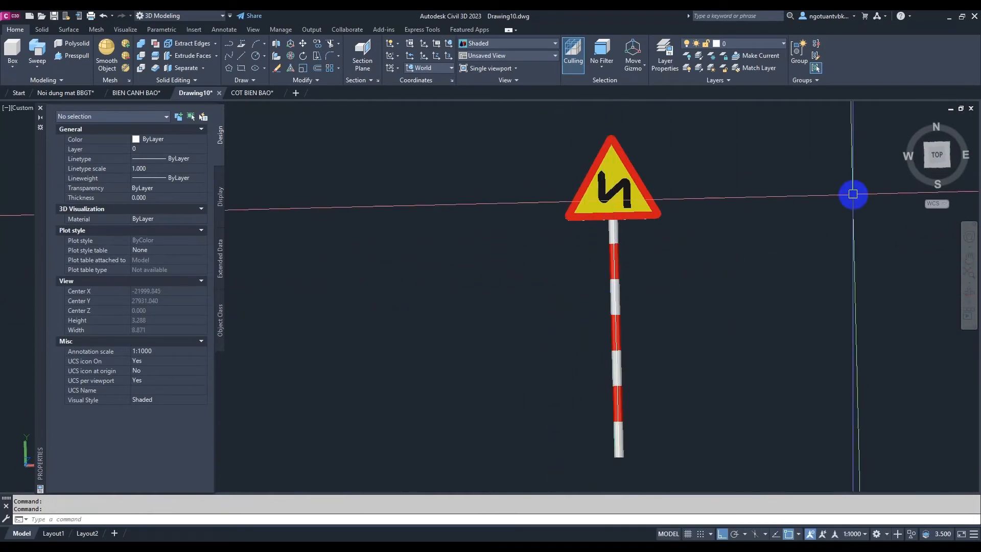
pyautogui.click(908, 123)
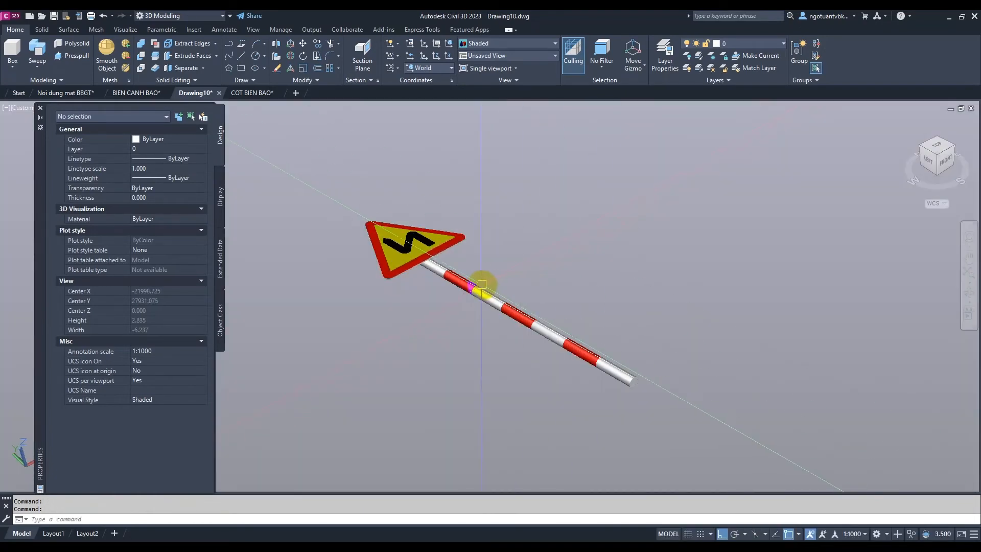
pyautogui.moveTo(484, 286); pyautogui.dragTo(511, 300, button='middle')
pyautogui.scroll(-4, 598, 301)
pyautogui.scroll(5, 464, 324)
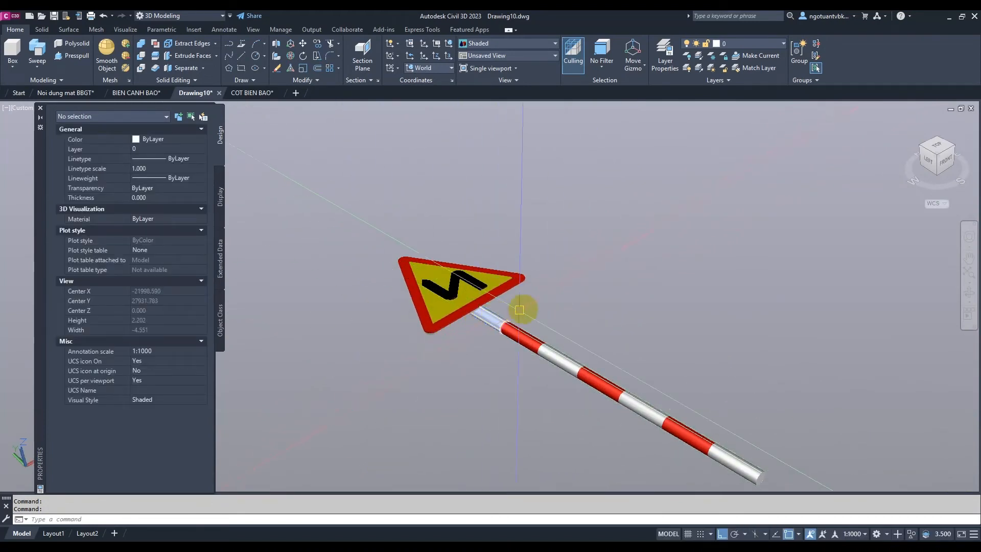
pyautogui.click(939, 158)
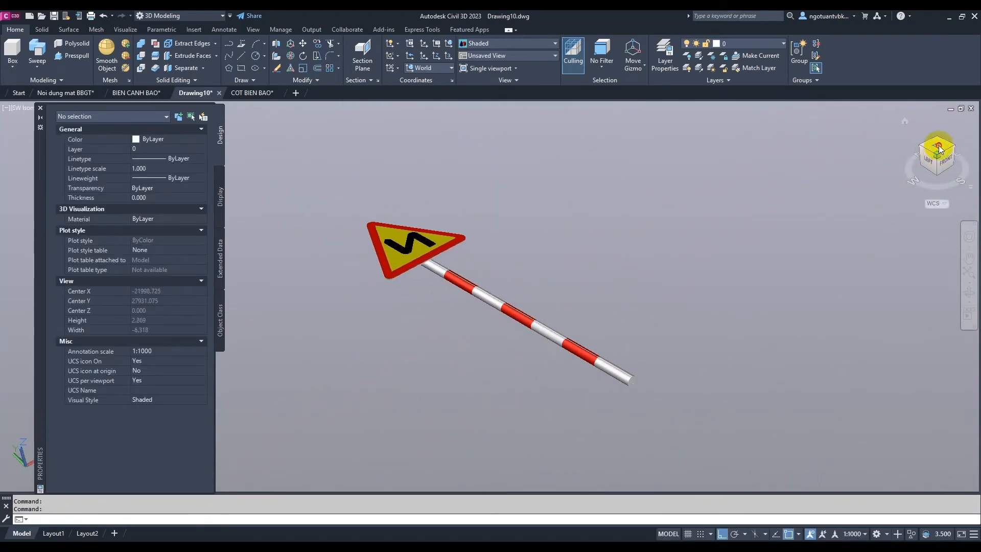
# Step: Erase the construction polyline running along the pole, keeping the red and white cylinders
pyautogui.click(938, 147)
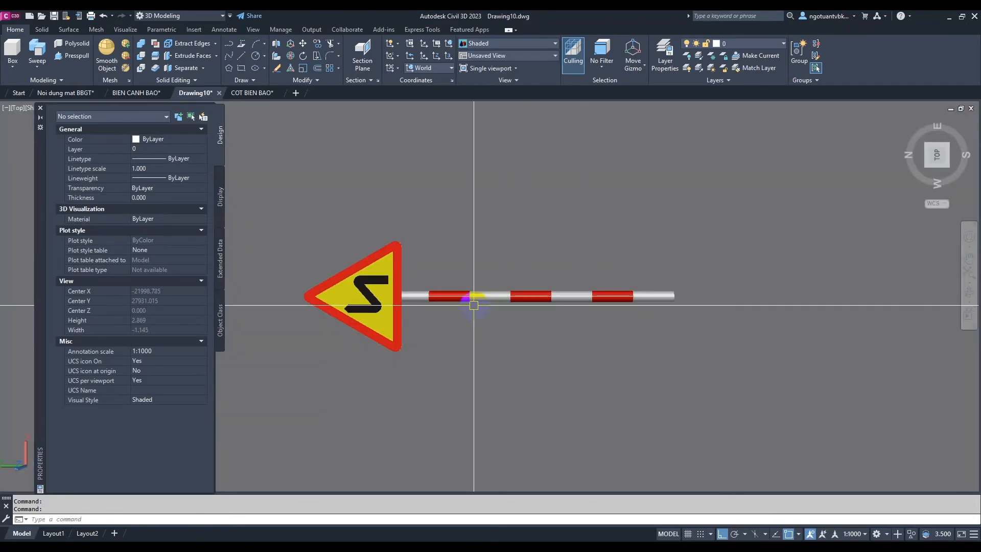
pyautogui.click(481, 296)
pyautogui.scroll(1, 495, 274)
pyautogui.press('Escape')
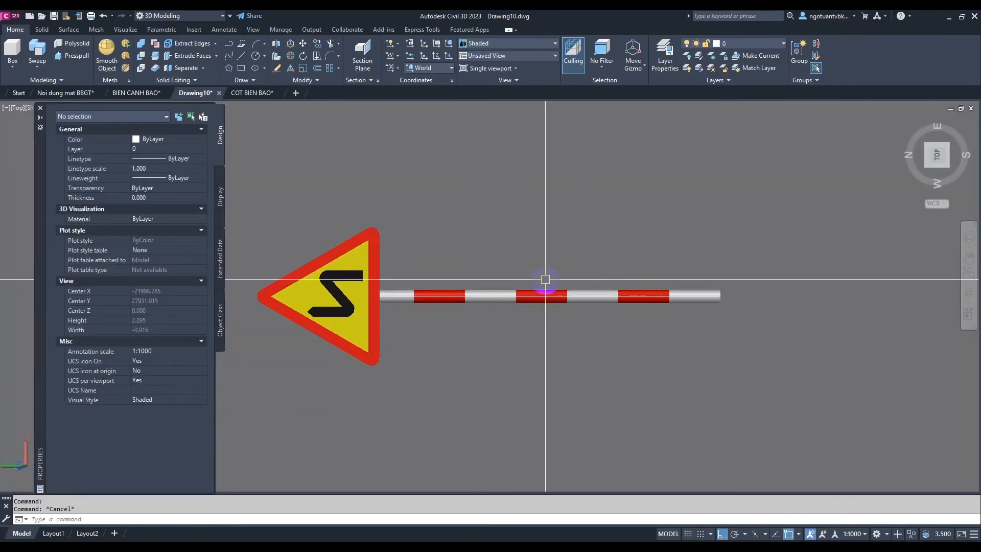
pyautogui.click(546, 282)
pyautogui.click(530, 316)
pyautogui.scroll(3, 550, 303)
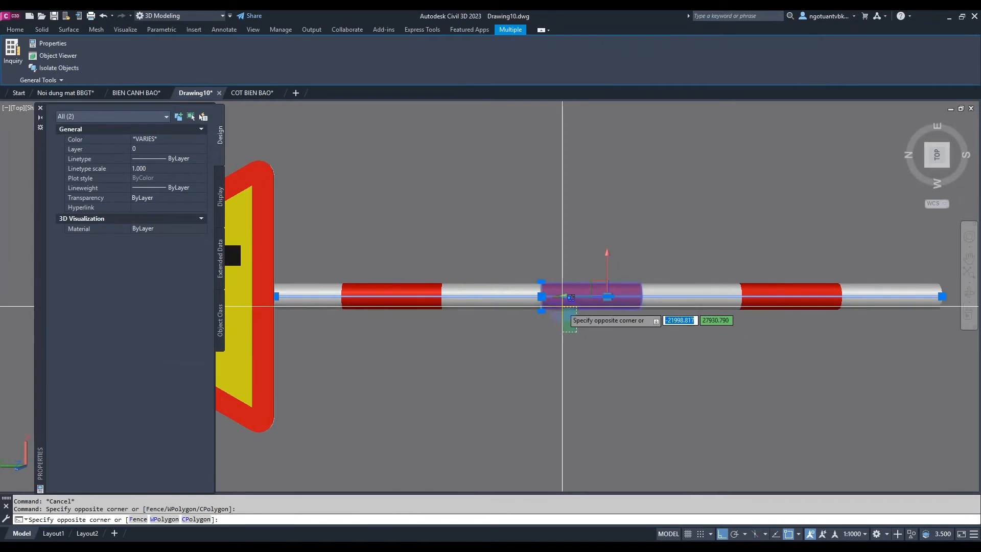
pyautogui.press('Delete')
pyautogui.scroll(-3, 532, 344)
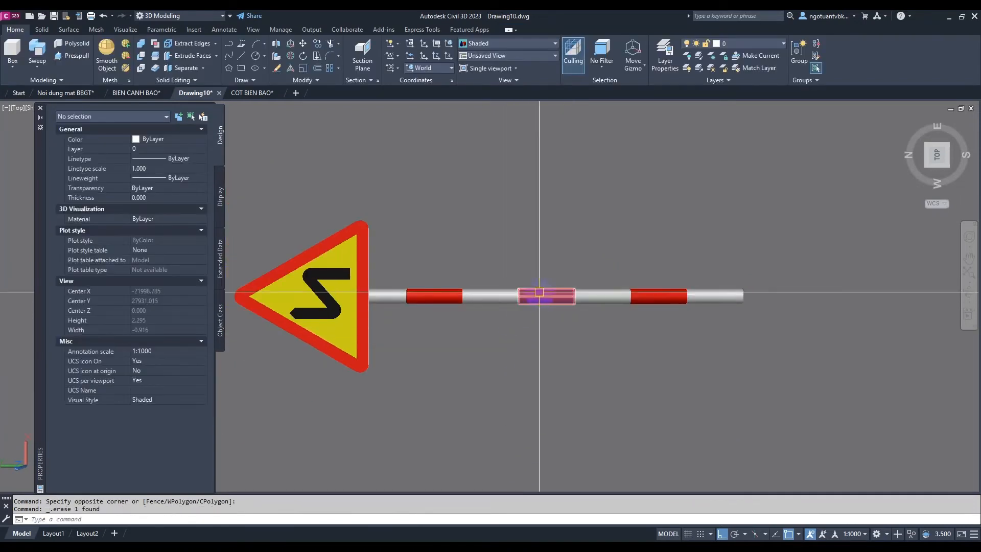
pyautogui.scroll(-1, 490, 297)
# Step: Rotate the complete sign and pole assembly 90° in 3D so the pole stands upright
pyautogui.click(905, 122)
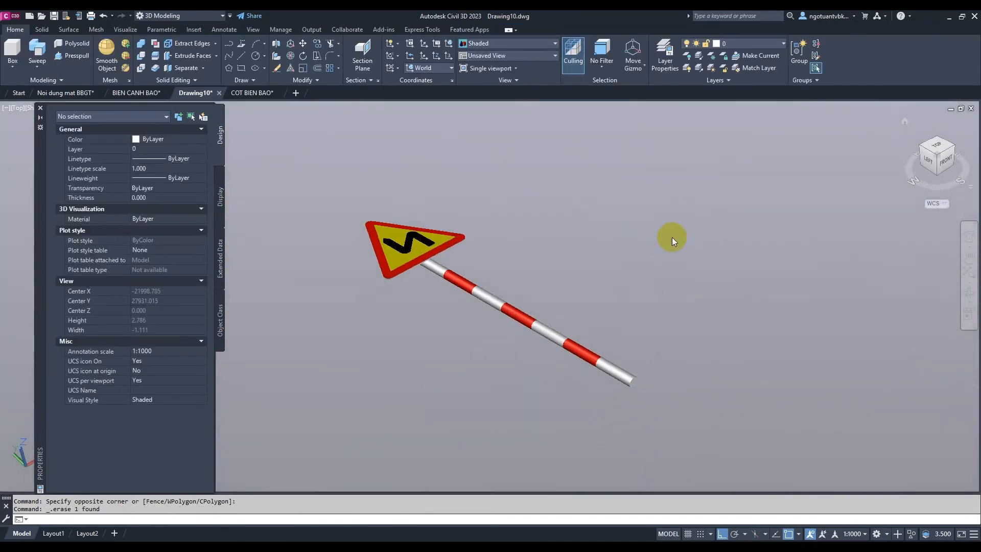
pyautogui.moveTo(627, 347); pyautogui.dragTo(546, 328, button='middle')
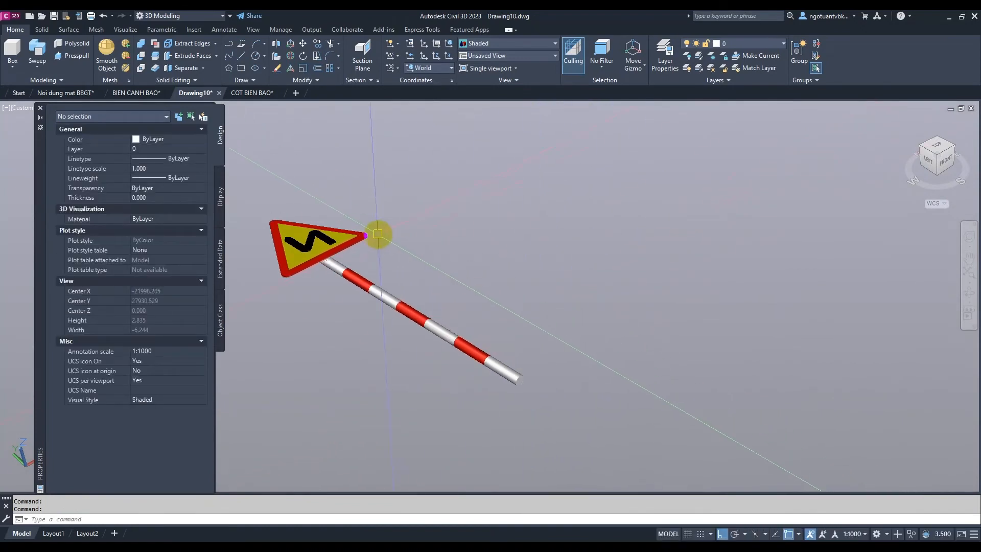
pyautogui.scroll(-3, 373, 225)
pyautogui.click(353, 166)
pyautogui.click(704, 413)
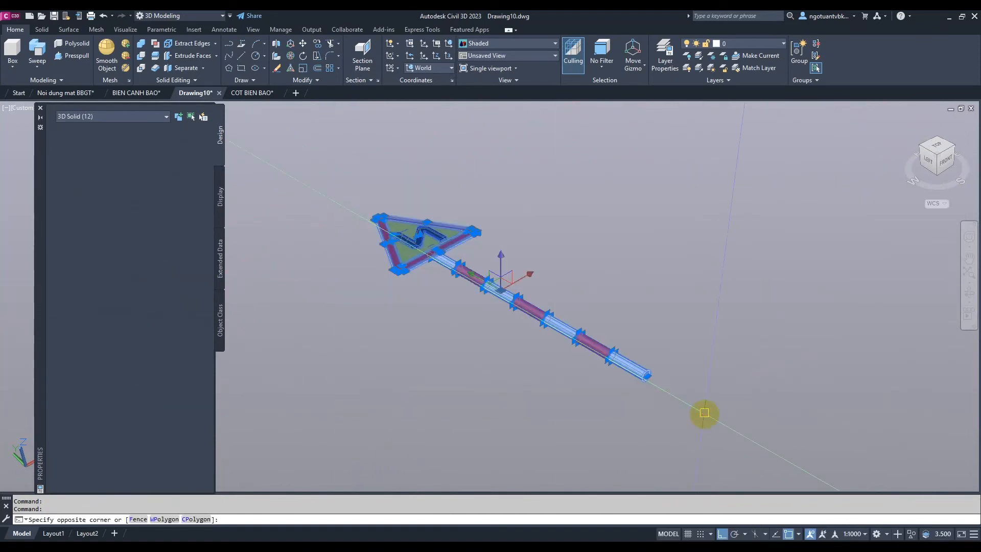
pyautogui.click(290, 55)
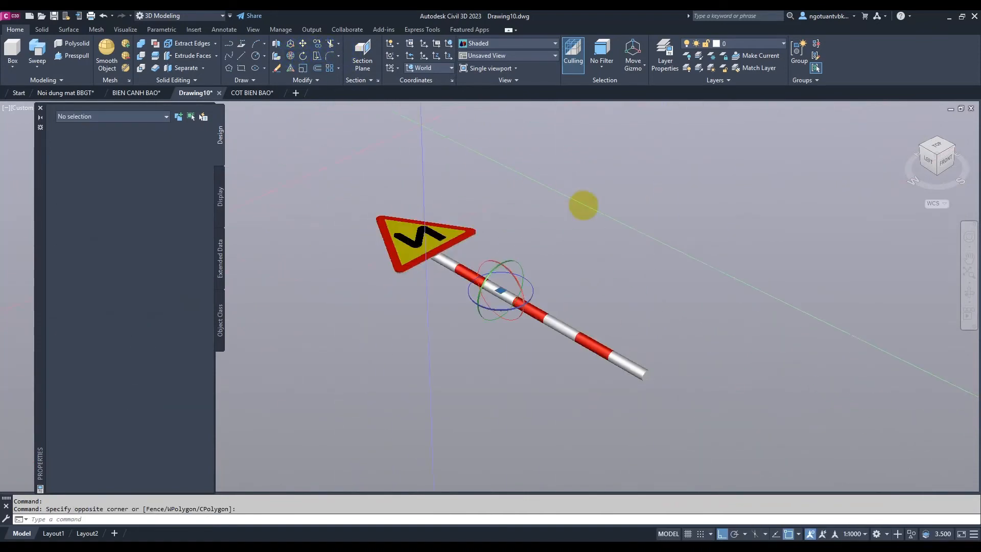
pyautogui.click(503, 251)
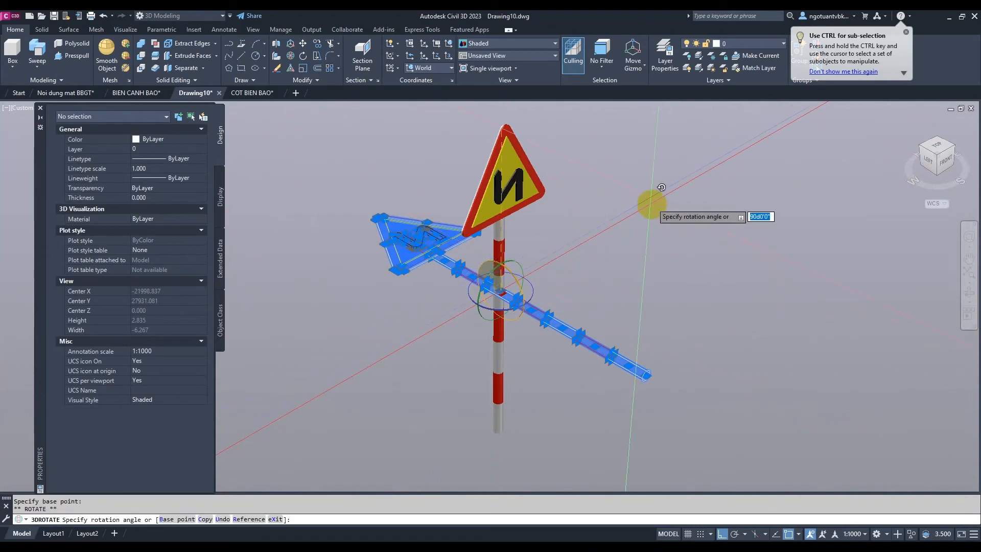
pyautogui.click(537, 180)
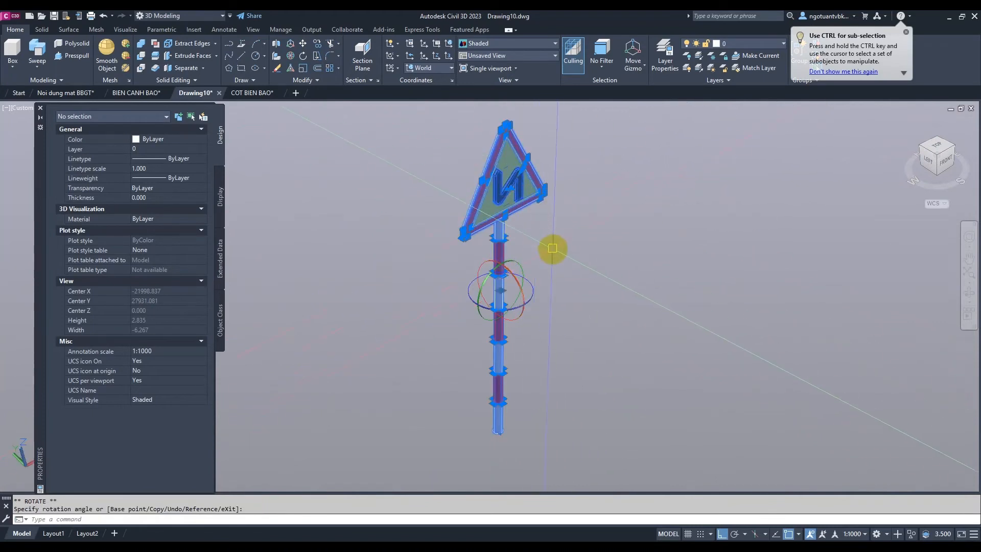
pyautogui.press('Escape')
pyautogui.press('Escape')
# Step: Draw a closed square polyline with 0.5-unit sides on the ground plane beside the upright pole
pyautogui.moveTo(528, 278); pyautogui.dragTo(550, 284, button='middle')
pyautogui.scroll(1, 545, 383)
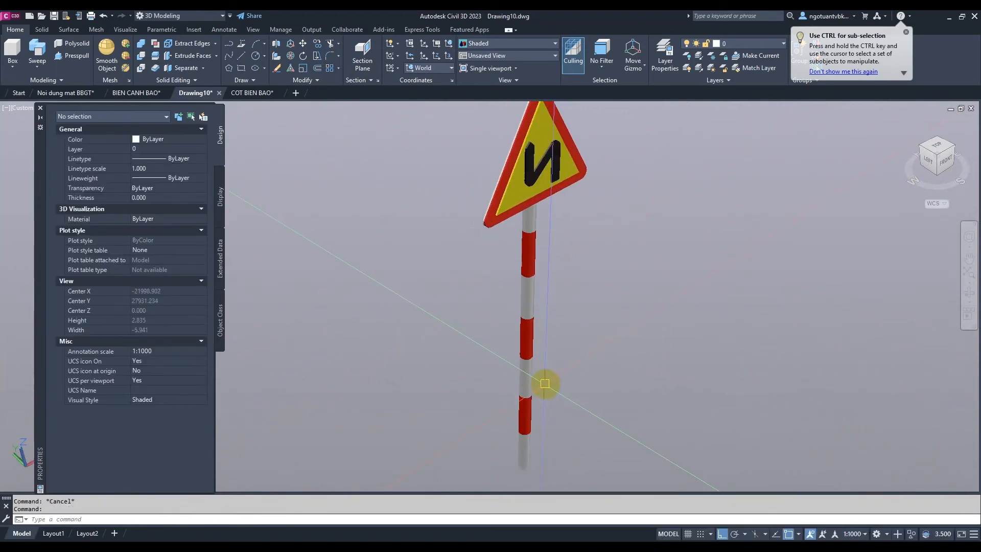
pyautogui.moveTo(556, 402); pyautogui.dragTo(480, 360, button='middle')
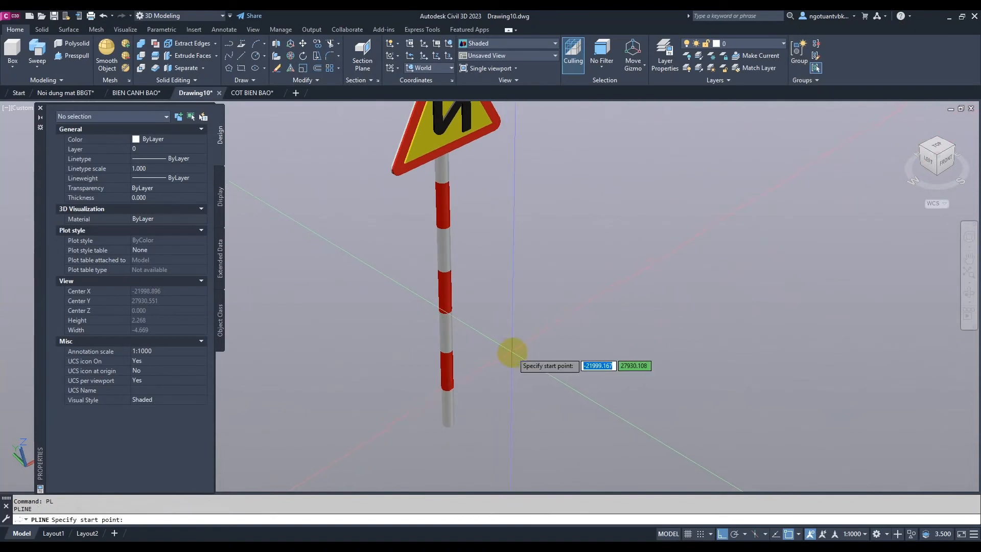
pyautogui.click(630, 354)
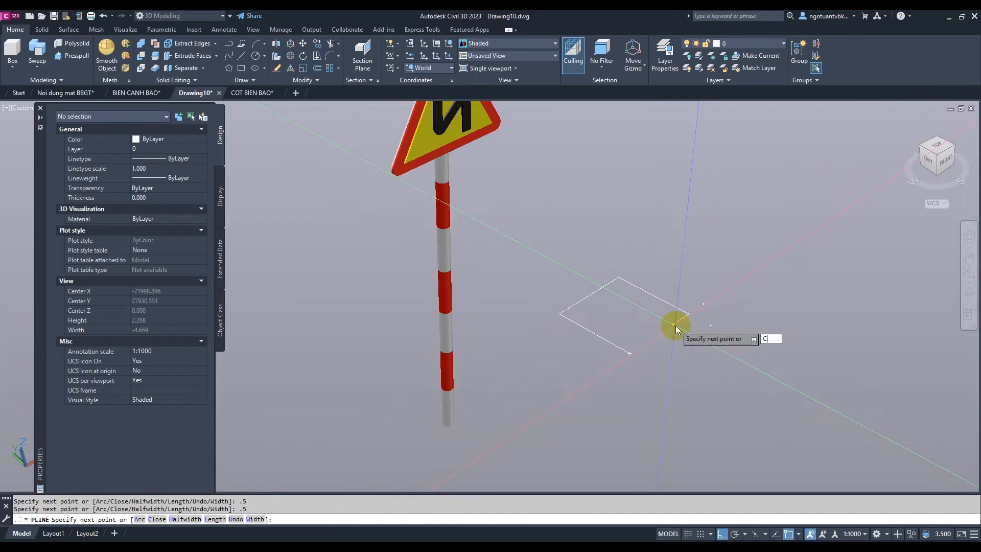
pyautogui.press('Return')
pyautogui.press('Escape')
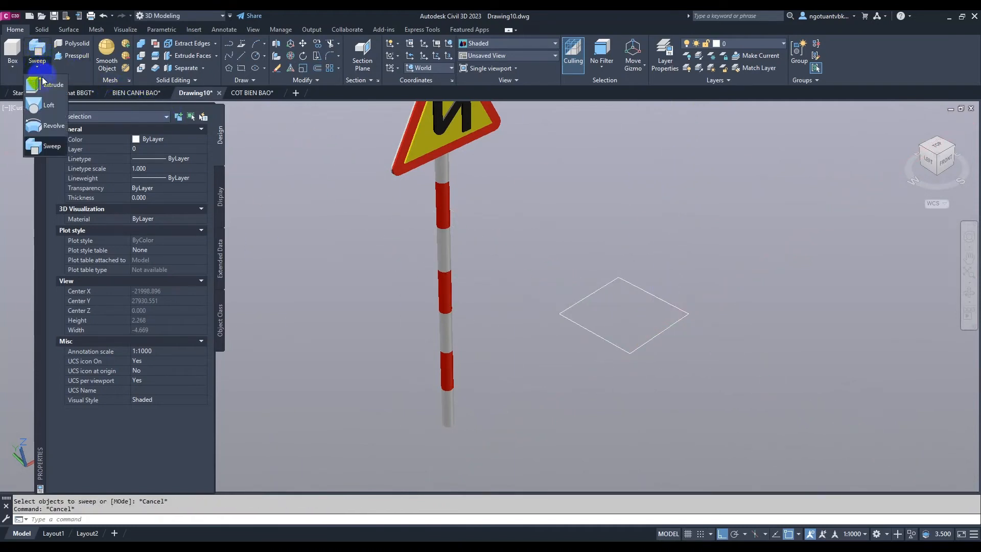
# Step: Extrude the 0.5-unit square beside the pole upward by 0.5 units into a solid block
pyautogui.click(44, 83)
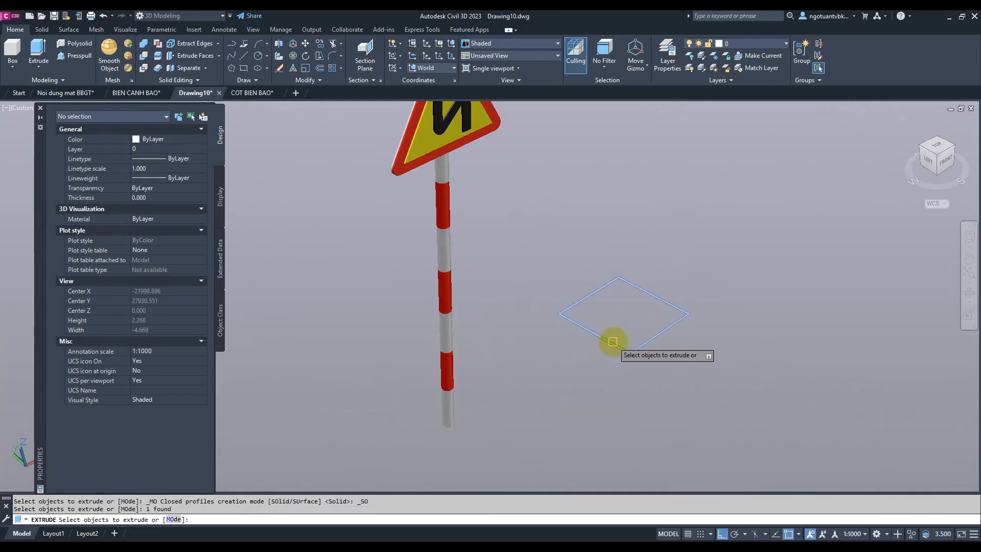
pyautogui.press('Return')
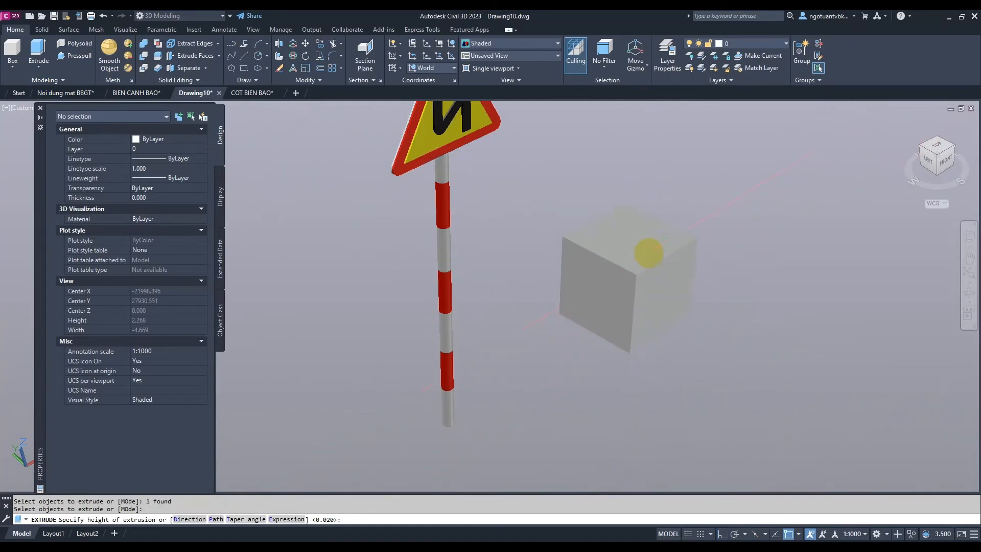
pyautogui.write('.5')
pyautogui.press('Return')
pyautogui.click(613, 260)
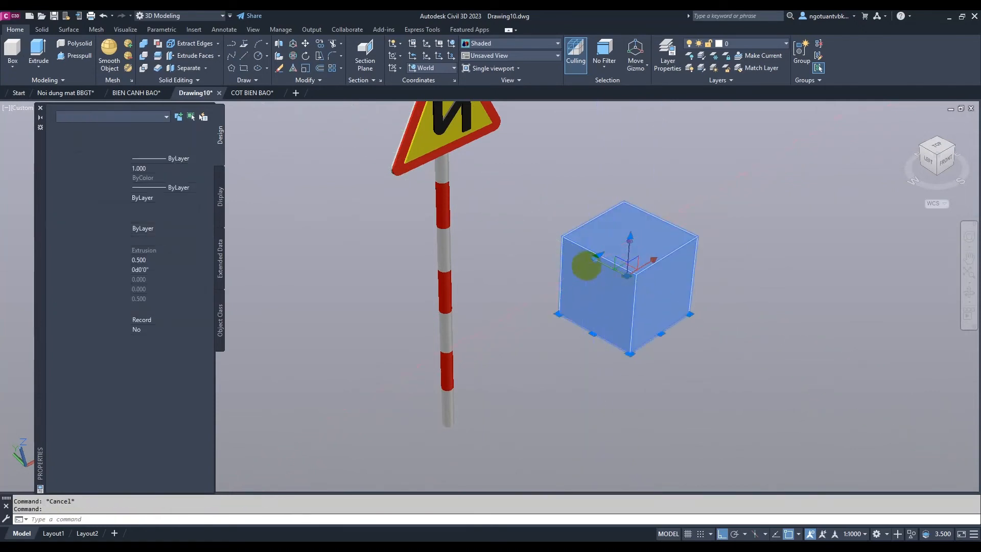
pyautogui.press('Escape')
# Step: Draw a polyline across the block's top face between the midpoints of two opposite edges
pyautogui.write('PL')
pyautogui.press('Return')
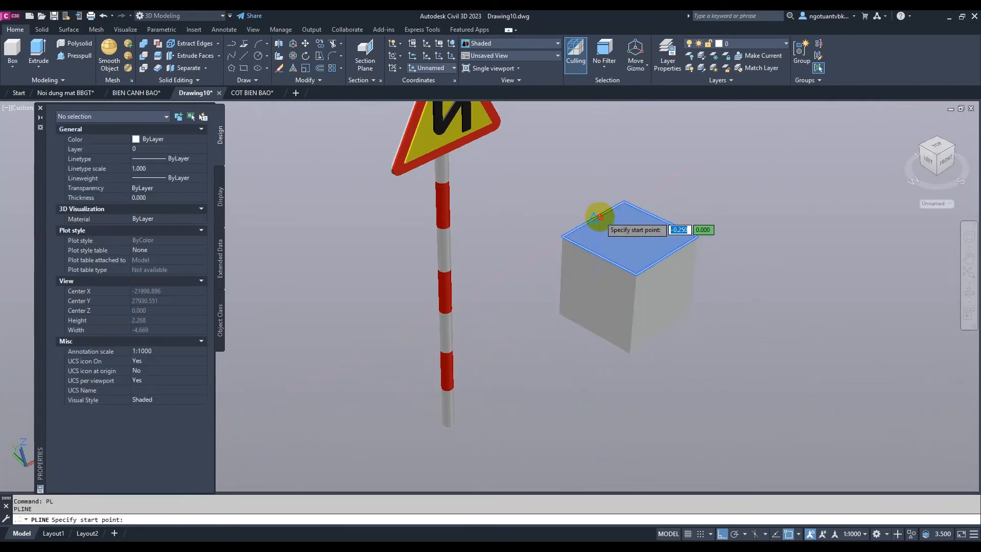
pyautogui.click(595, 218)
# Step: Move the block and its top-face polyline from the polyline's midpoint to the centre of the pole's bottom end
pyautogui.click(717, 197)
pyautogui.click(619, 295)
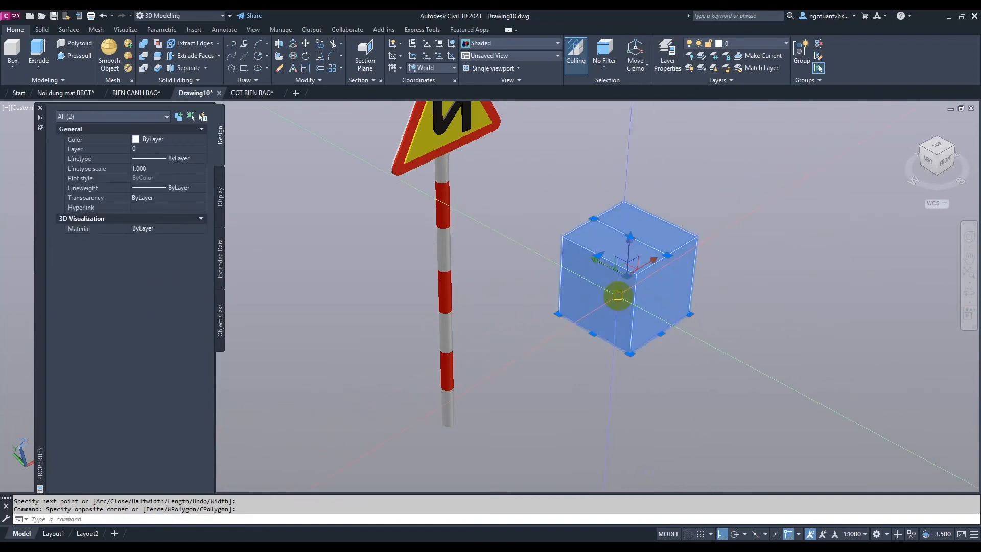
pyautogui.write('M')
pyautogui.press('Return')
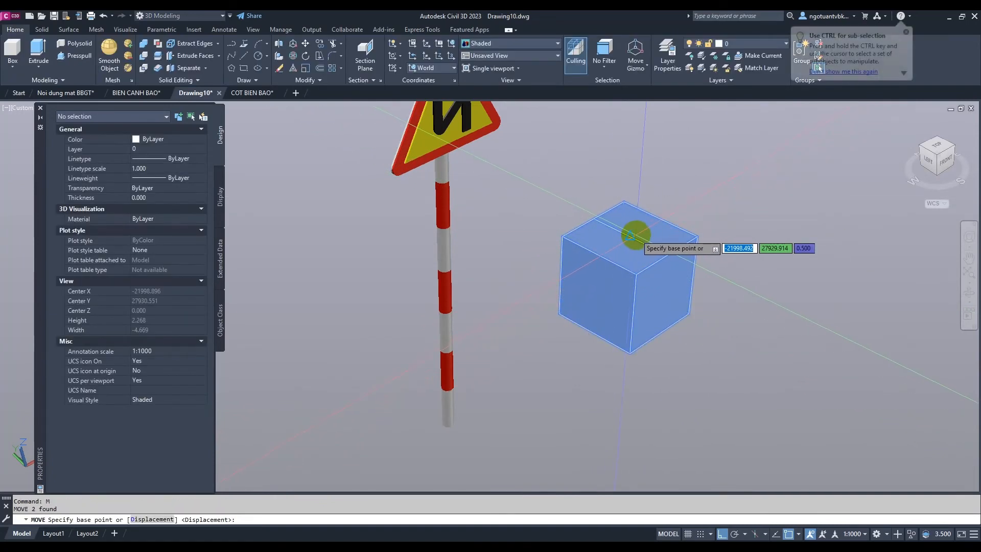
pyautogui.click(630, 235)
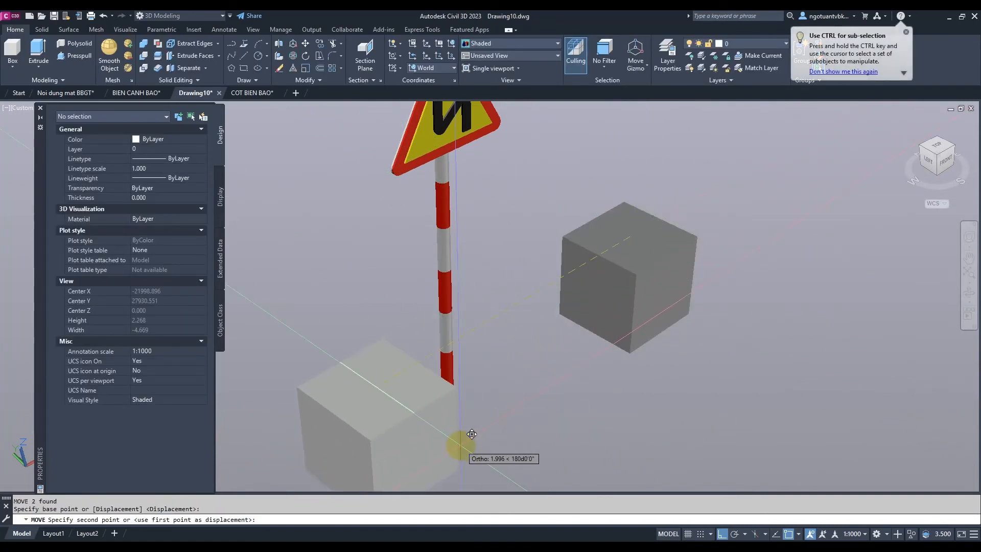
pyautogui.scroll(5, 434, 338)
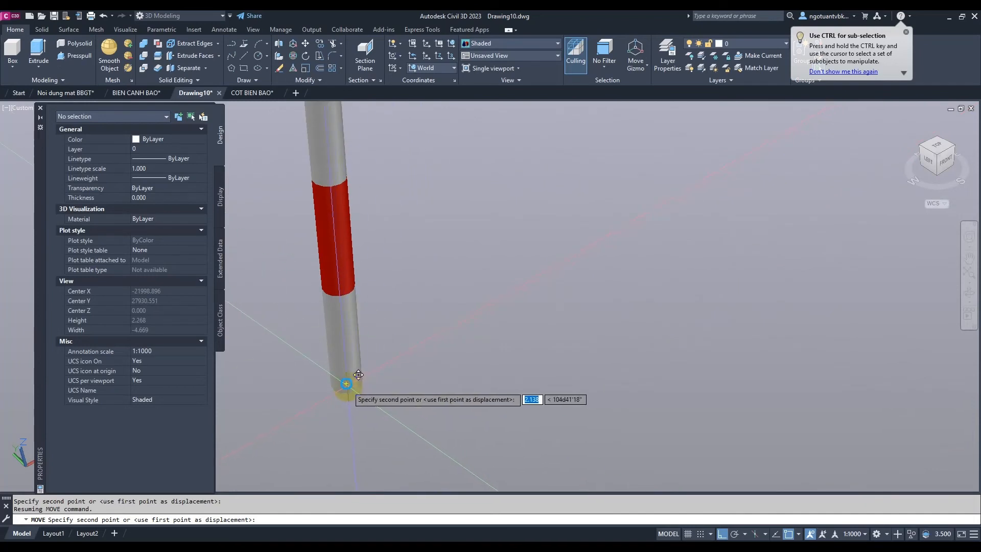
pyautogui.scroll(2, 519, 278)
pyautogui.press('Escape')
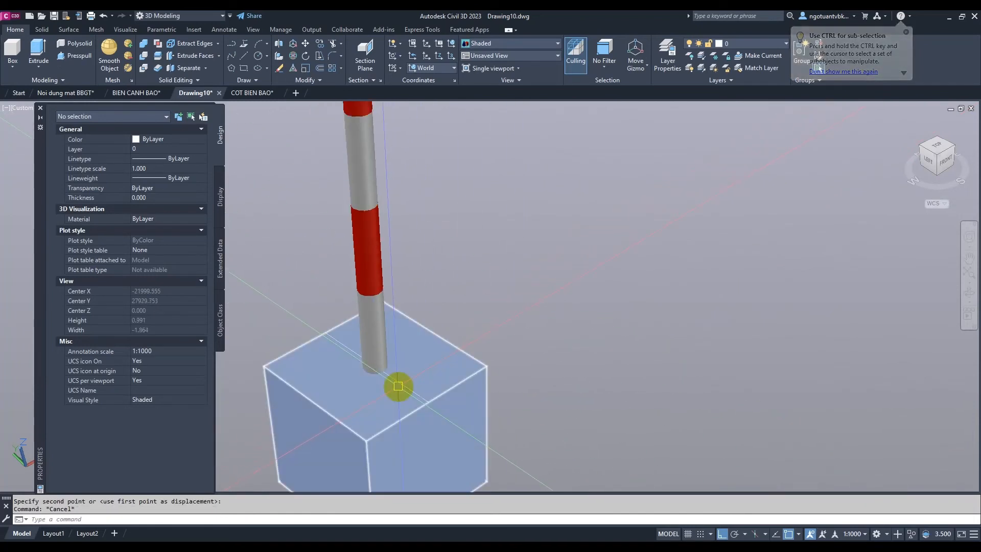
# Step: Erase the helper polyline on top of the base block under the pole
pyautogui.click(401, 379)
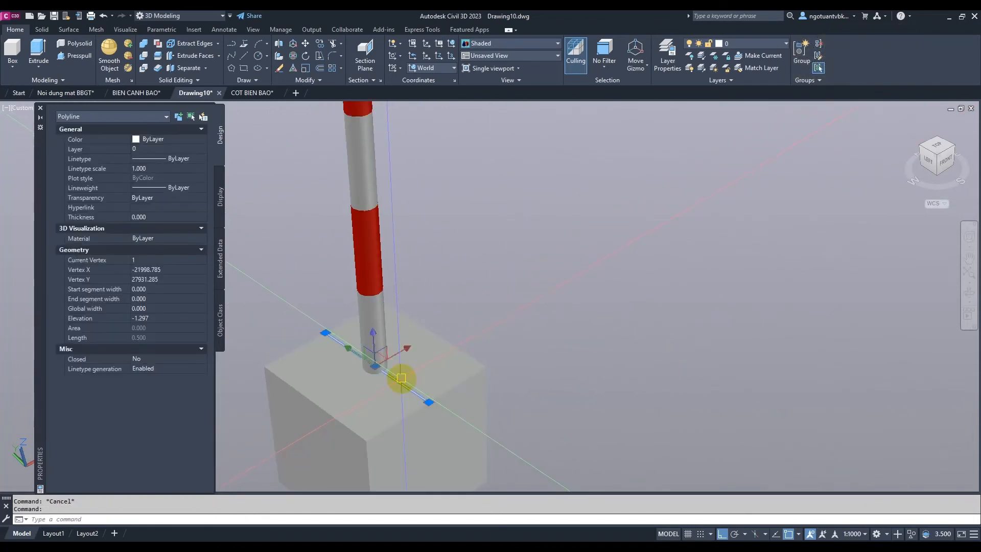
pyautogui.press('Delete')
pyautogui.scroll(-3, 585, 256)
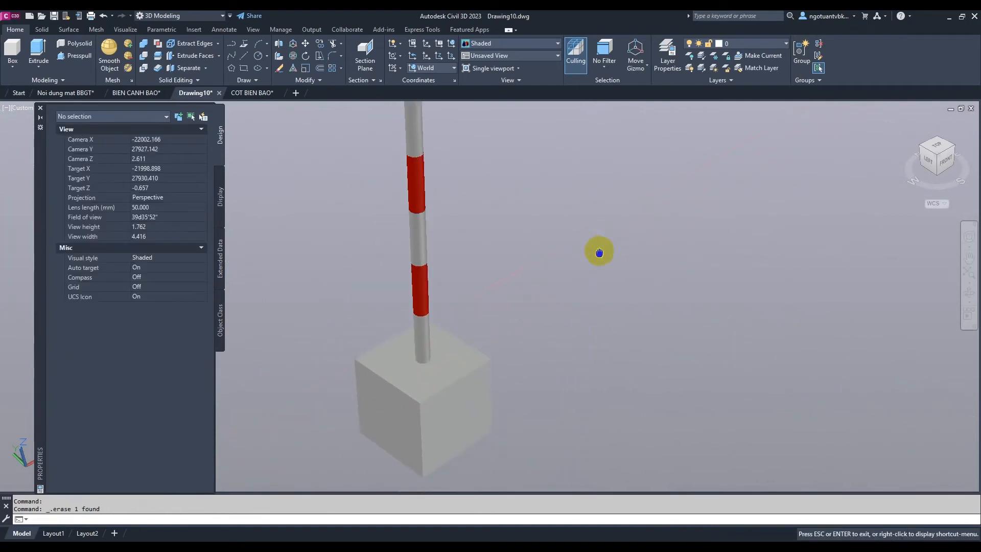
pyautogui.moveTo(552, 300); pyautogui.dragTo(609, 333, button='middle')
pyautogui.scroll(-2, 609, 336)
pyautogui.moveTo(622, 296); pyautogui.dragTo(626, 353, button='middle')
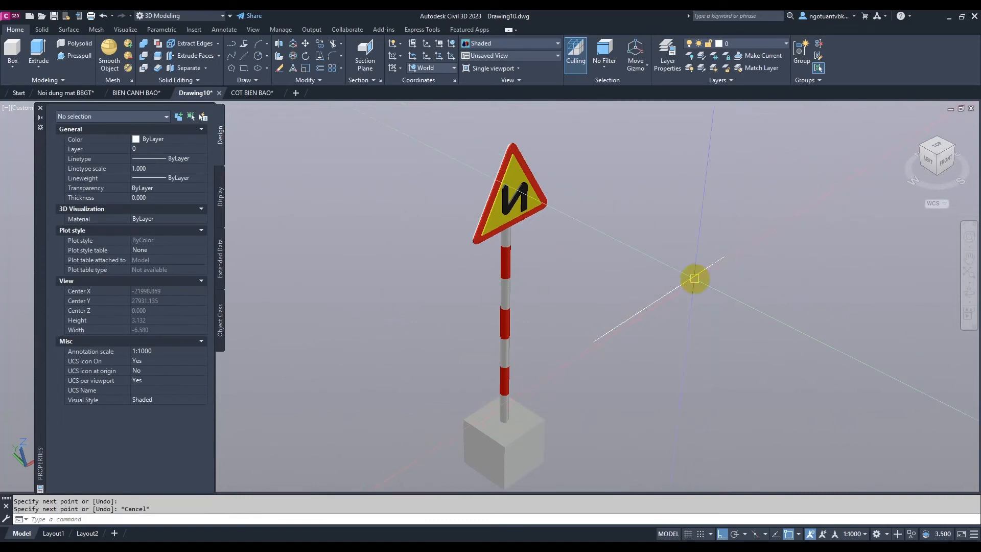
# Step: Set the start point of the line beside the sign to X 0, Y 0, Z 0
pyautogui.click(650, 311)
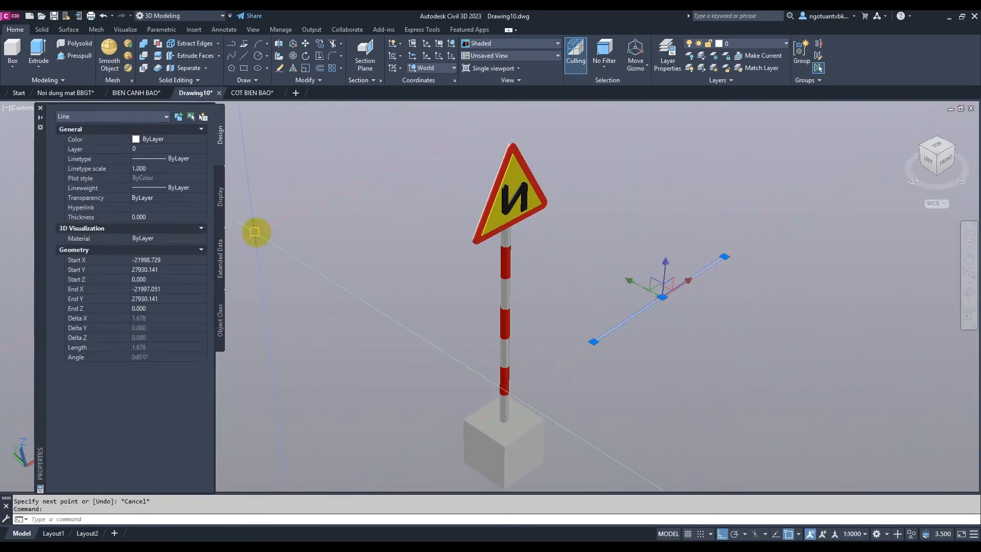
pyautogui.click(148, 260)
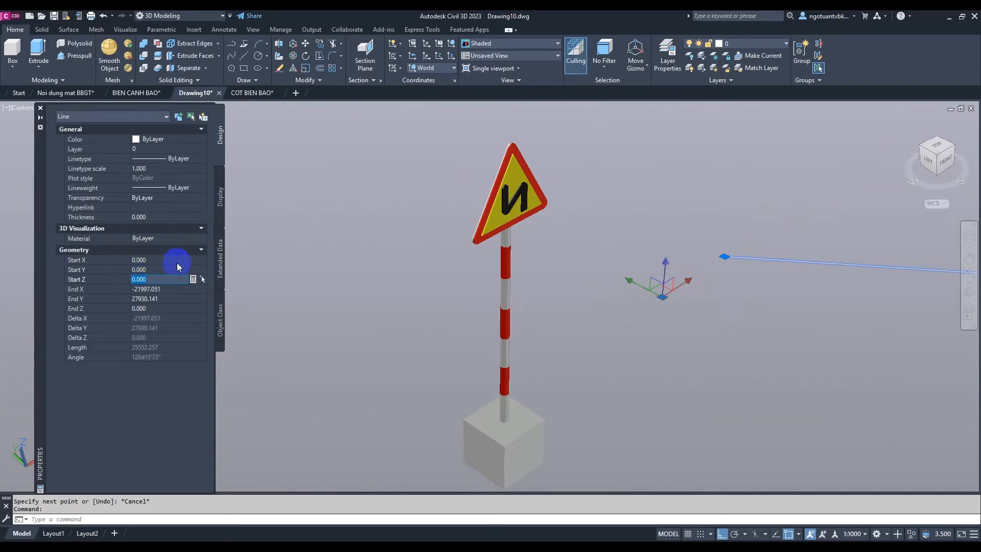
pyautogui.press('Escape')
pyautogui.press('Escape')
pyautogui.scroll(-10, 486, 284)
pyautogui.click(423, 219)
pyautogui.click(542, 351)
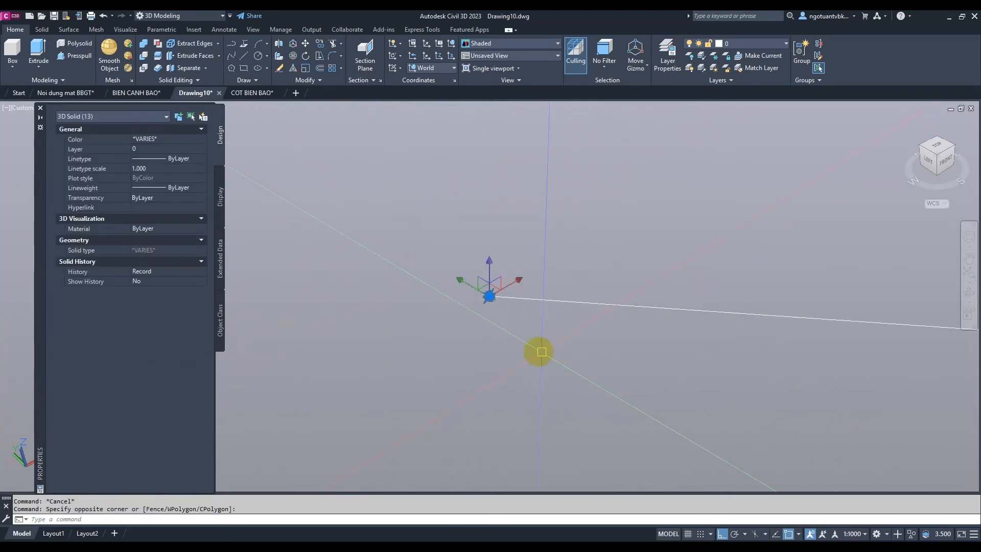
pyautogui.scroll(6, 494, 317)
pyautogui.press('Escape')
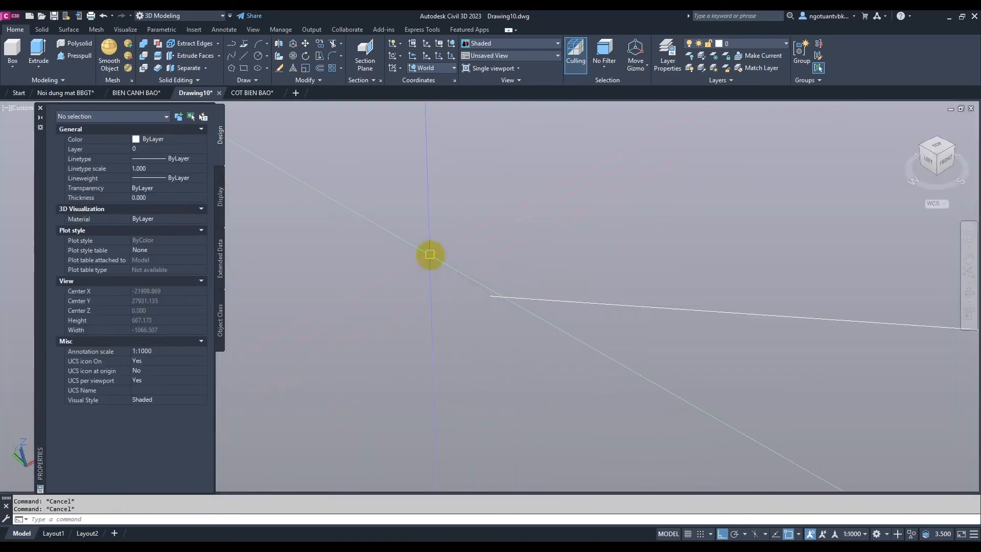
pyautogui.click(426, 250)
pyautogui.press('Escape')
# Step: Examine the long line from the top and isometric views to locate the end near the sign assembly
pyautogui.scroll(2, 492, 296)
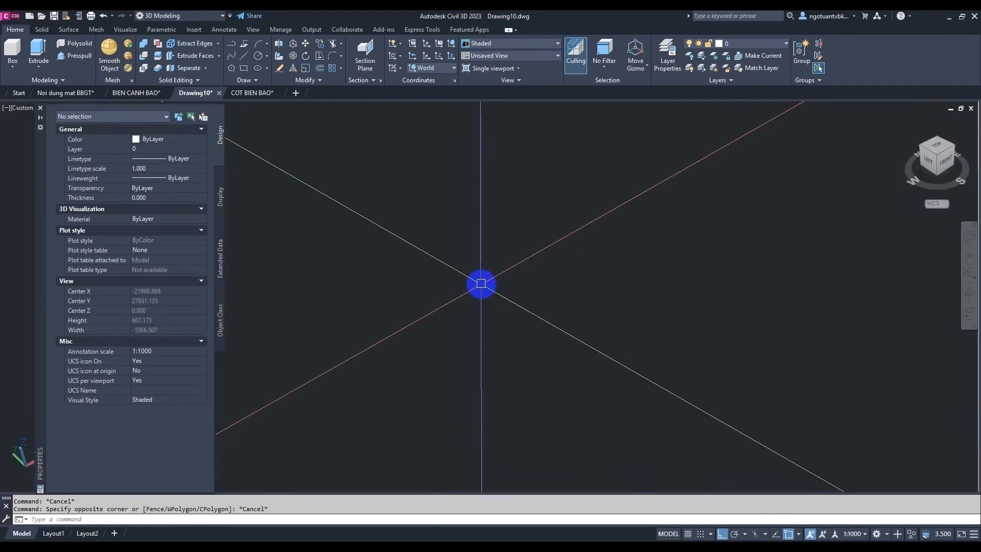
pyautogui.keyDown('shift'); pyautogui.moveTo(481, 283); pyautogui.dragTo(903, 204, button='middle'); pyautogui.keyUp('shift')
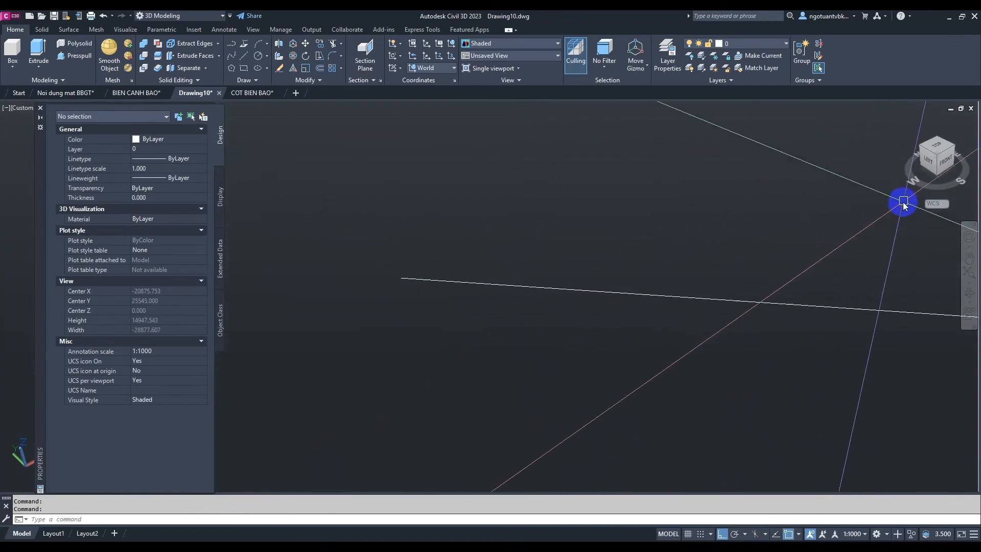
pyautogui.click(939, 150)
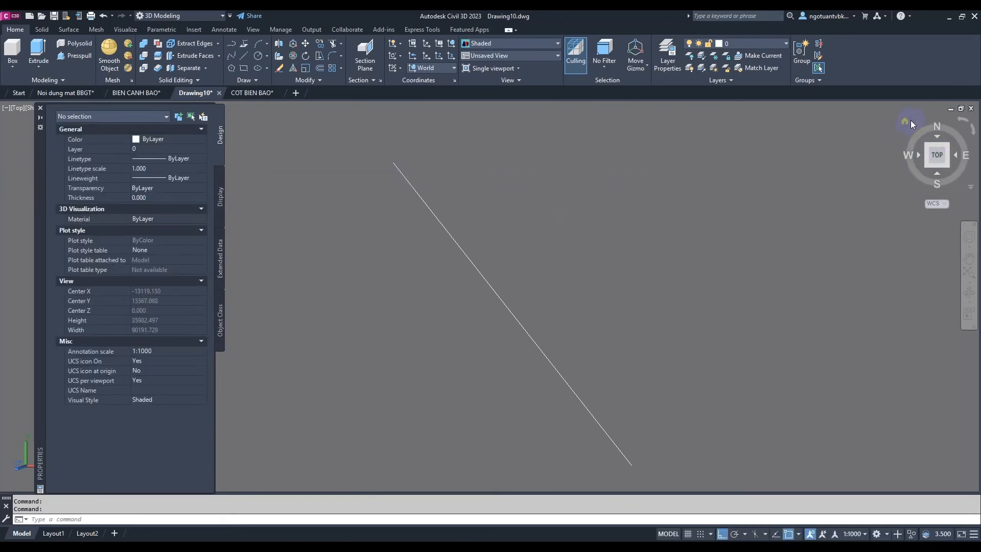
pyautogui.click(907, 121)
pyautogui.moveTo(360, 300); pyautogui.dragTo(513, 303, button='middle')
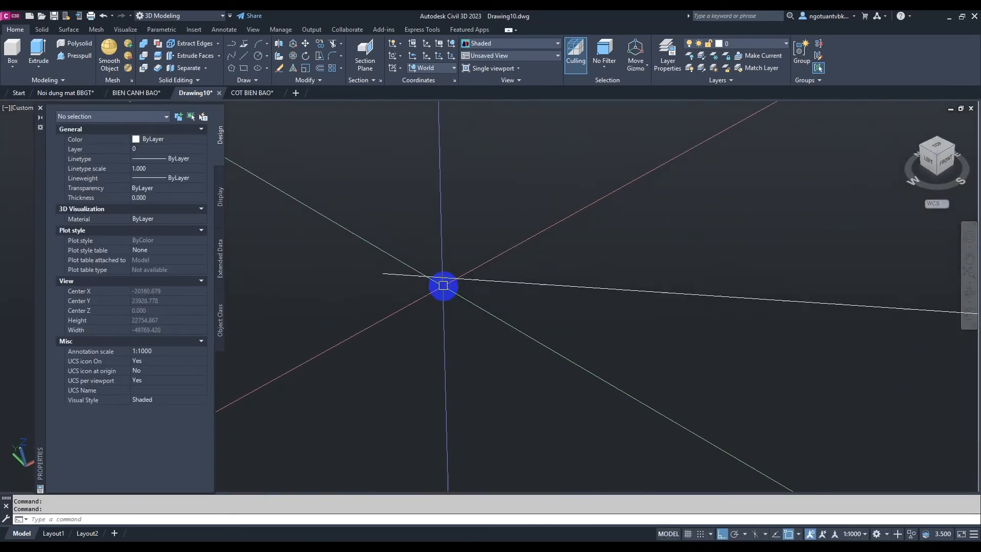
pyautogui.scroll(7, 443, 285)
pyautogui.moveTo(303, 246); pyautogui.dragTo(560, 293, button='middle')
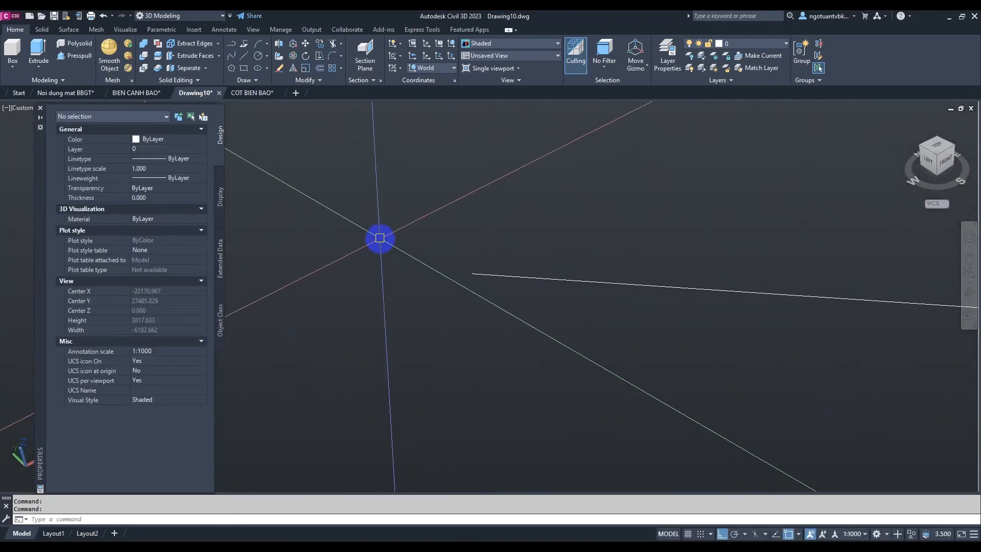
pyautogui.scroll(5, 466, 267)
pyautogui.moveTo(440, 225); pyautogui.dragTo(614, 386, button='middle')
pyautogui.scroll(-3, 561, 291)
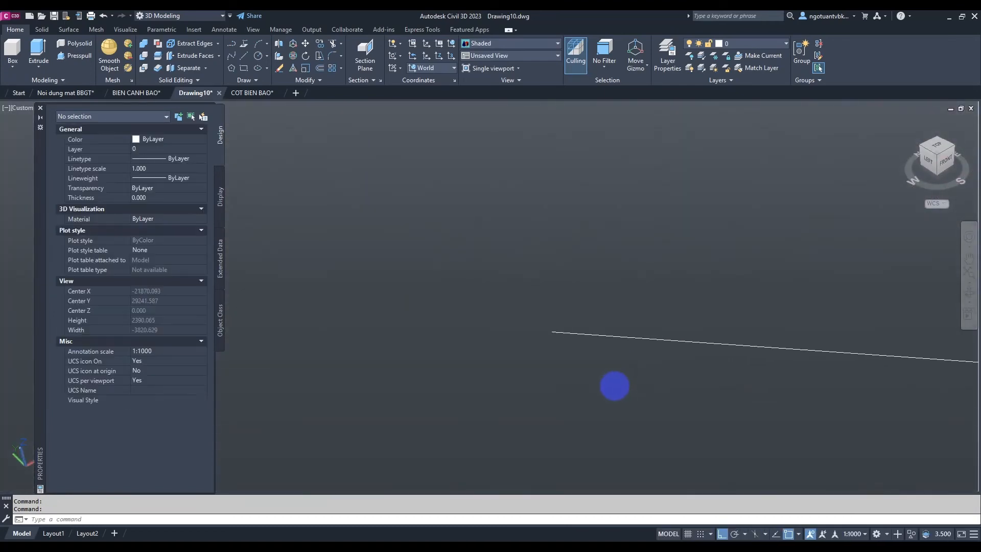
pyautogui.write('z')
pyautogui.press('space')
pyautogui.click(548, 326)
pyautogui.click(570, 348)
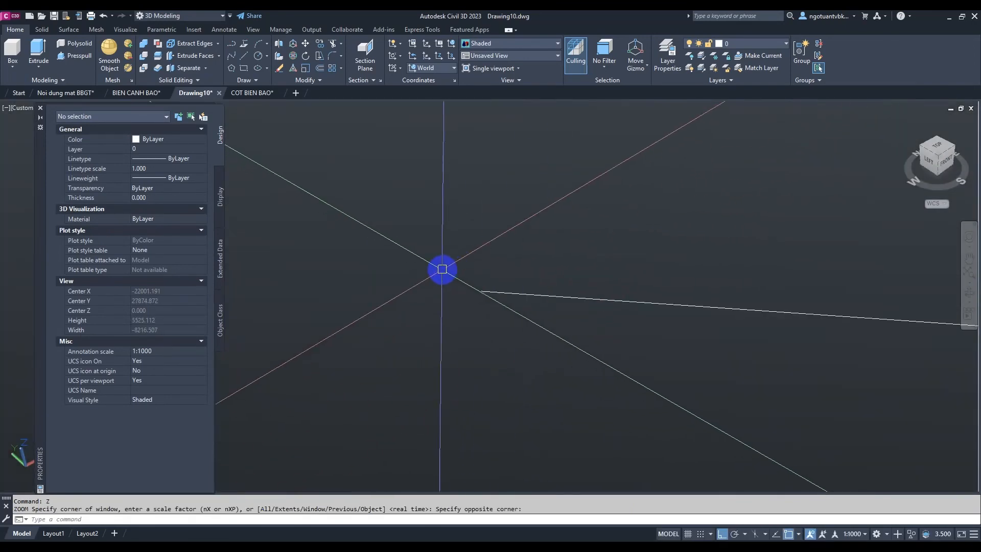
# Step: Move all solids of the sign, pole and base from the near end of the long line to its far end at the origin
pyautogui.click(442, 269)
pyautogui.click(515, 325)
pyautogui.write('m')
pyautogui.press('space')
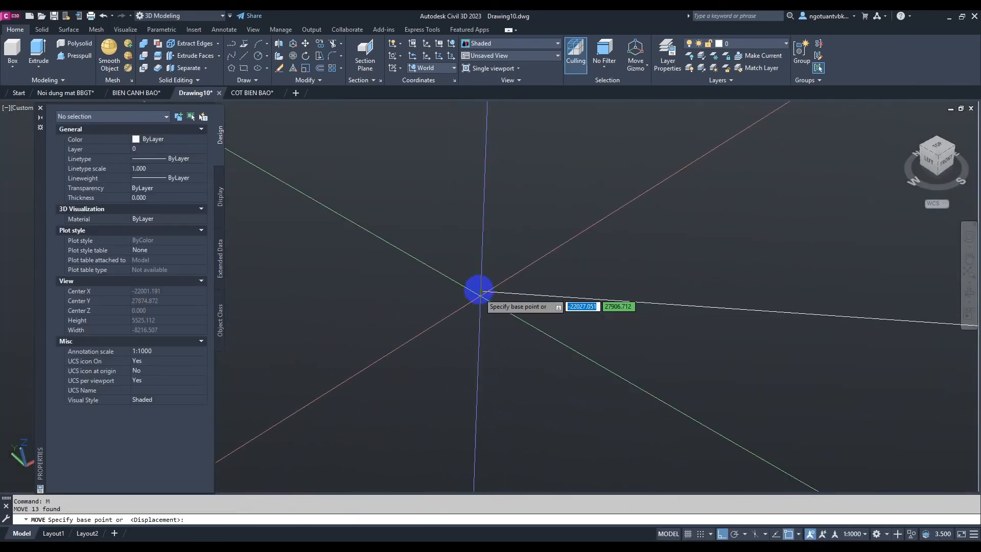
pyautogui.click(488, 295)
pyautogui.moveTo(862, 321); pyautogui.dragTo(482, 274, button='middle')
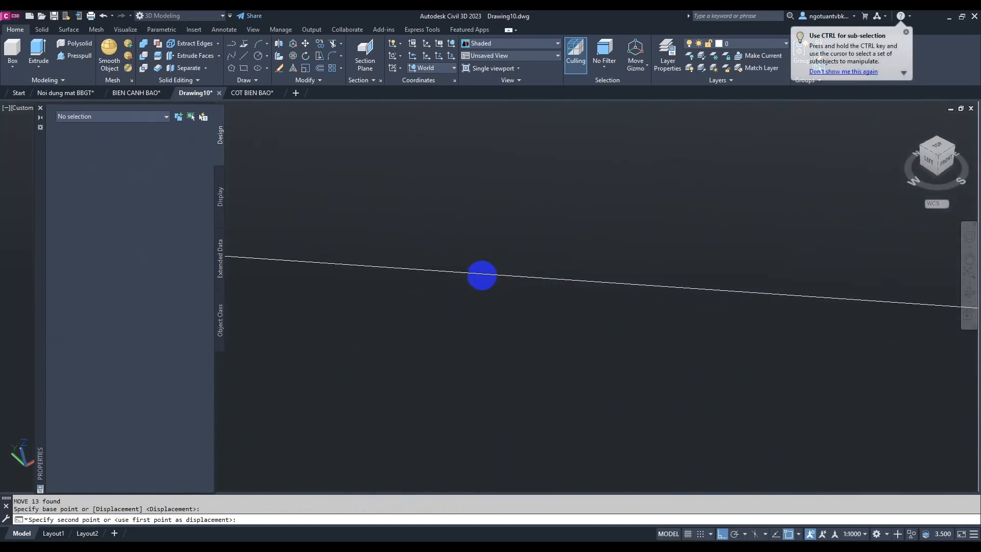
pyautogui.scroll(-5, 550, 304)
pyautogui.click(880, 311)
# Step: Erase the long reference line and bring the relocated sign assembly into view
pyautogui.click(782, 337)
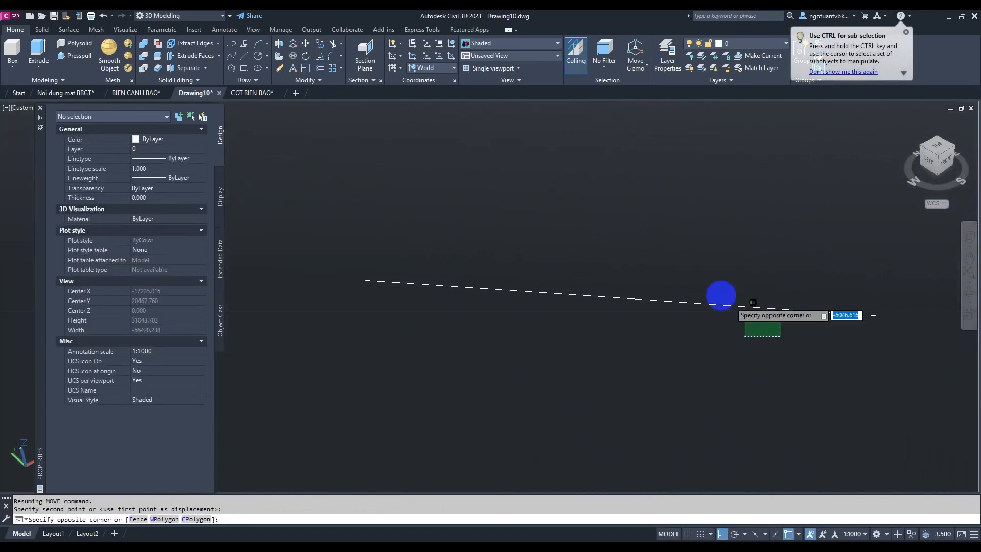
pyautogui.click(650, 283)
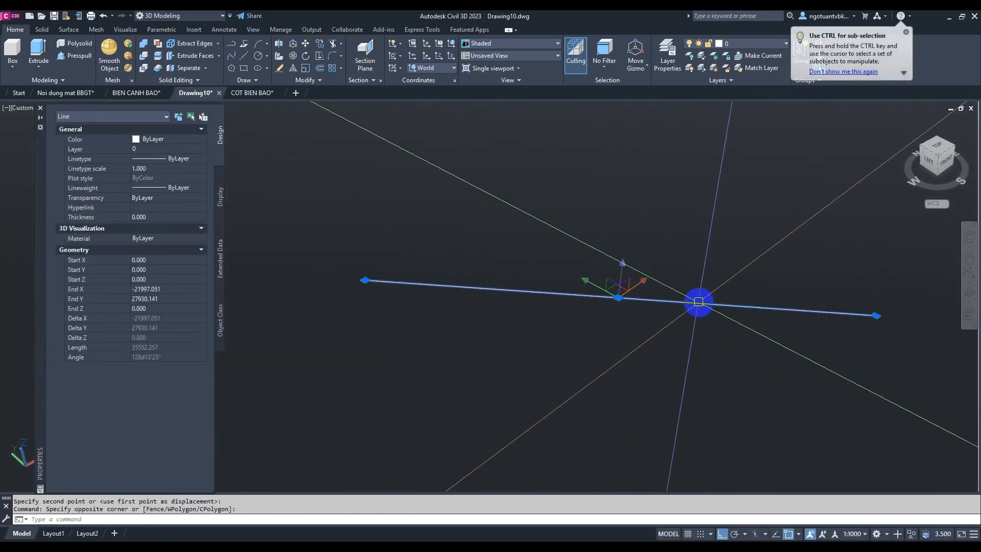
pyautogui.scroll(1, 883, 325)
pyautogui.press('Delete')
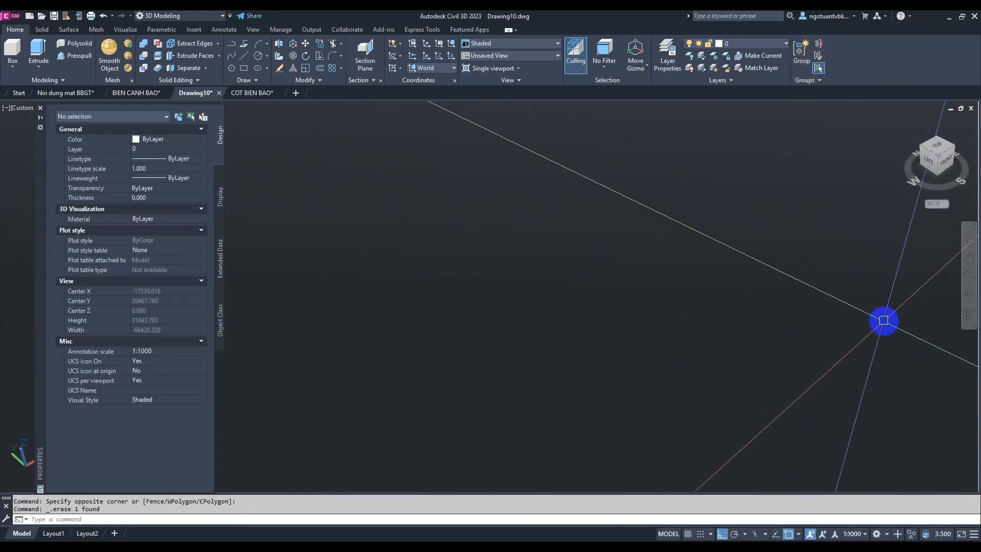
pyautogui.middleClick(883, 321)
pyautogui.middleClick(883, 320)
pyautogui.moveTo(524, 398); pyautogui.dragTo(565, 355, button='middle')
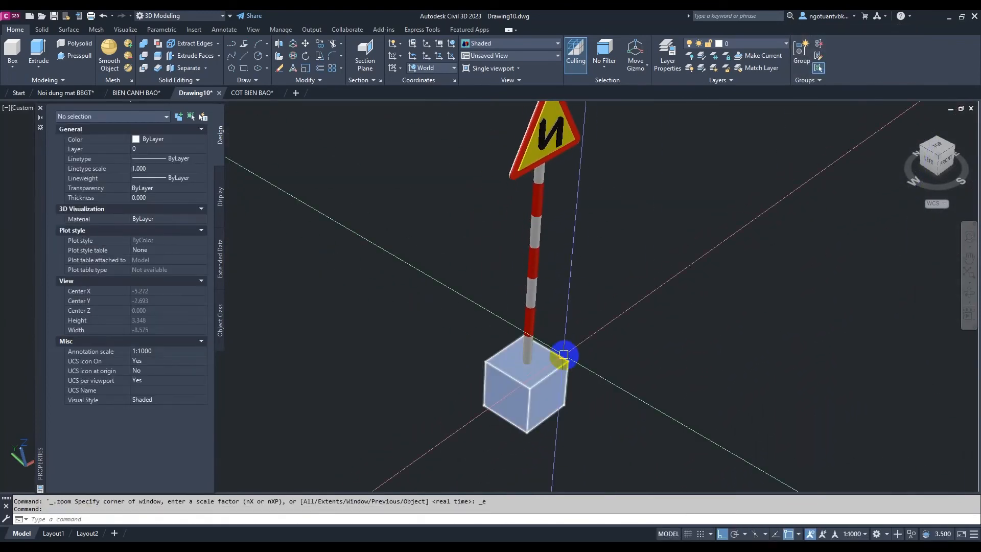
# Step: Draw a short line beside the base block and set its start point to X 0, Y 0, Z 0
pyautogui.write('l')
pyautogui.press('space')
pyautogui.click(603, 338)
pyautogui.click(659, 311)
pyautogui.press('Escape')
pyautogui.click(645, 329)
pyautogui.click(588, 297)
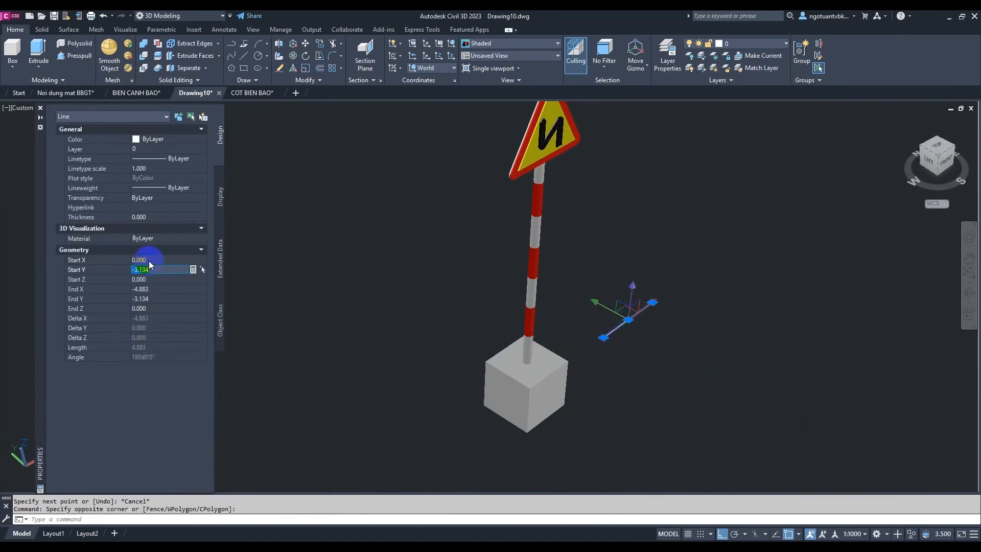
pyautogui.write('0')
pyautogui.press('Tab')
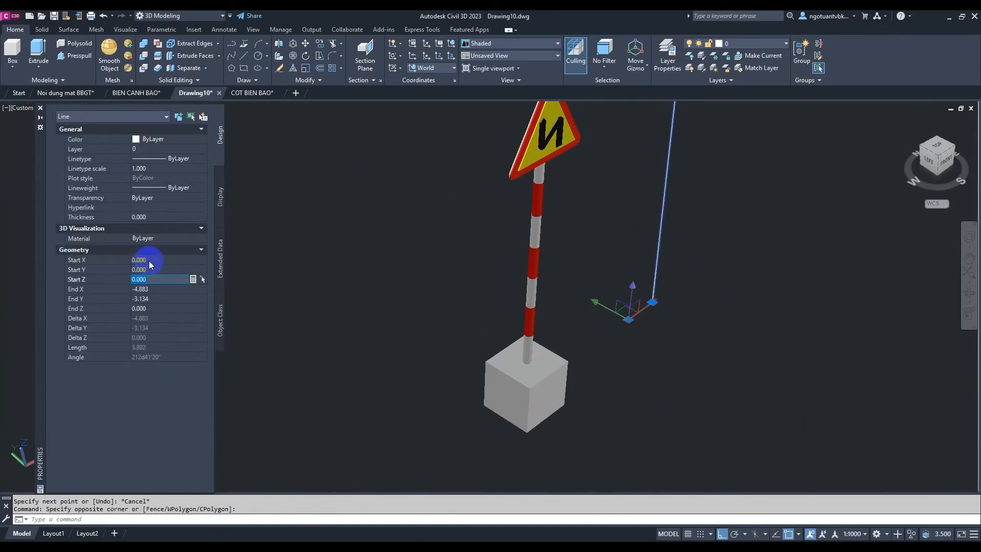
pyautogui.scroll(-2, 511, 365)
pyautogui.press('Escape')
# Step: Move all solids of the sign, pole and base from the pole's centre at the block's top face to the reference line's start at the origin
pyautogui.click(454, 151)
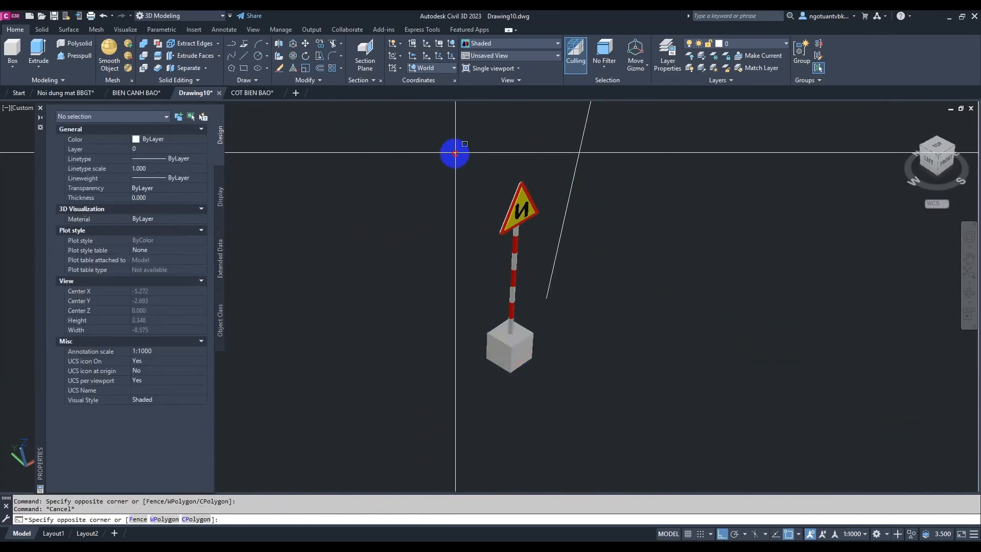
pyautogui.click(558, 413)
pyautogui.write('m')
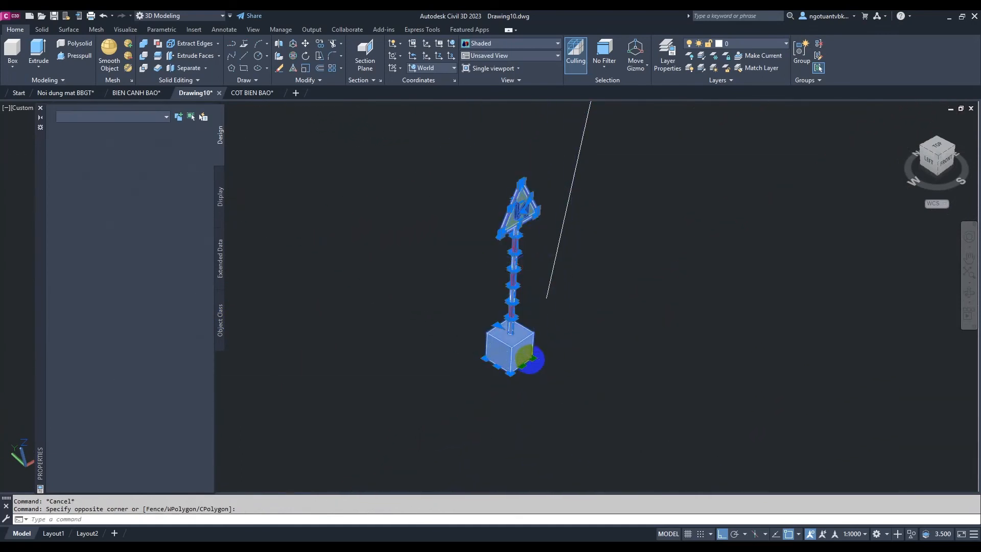
pyautogui.press('space')
pyautogui.scroll(5, 535, 379)
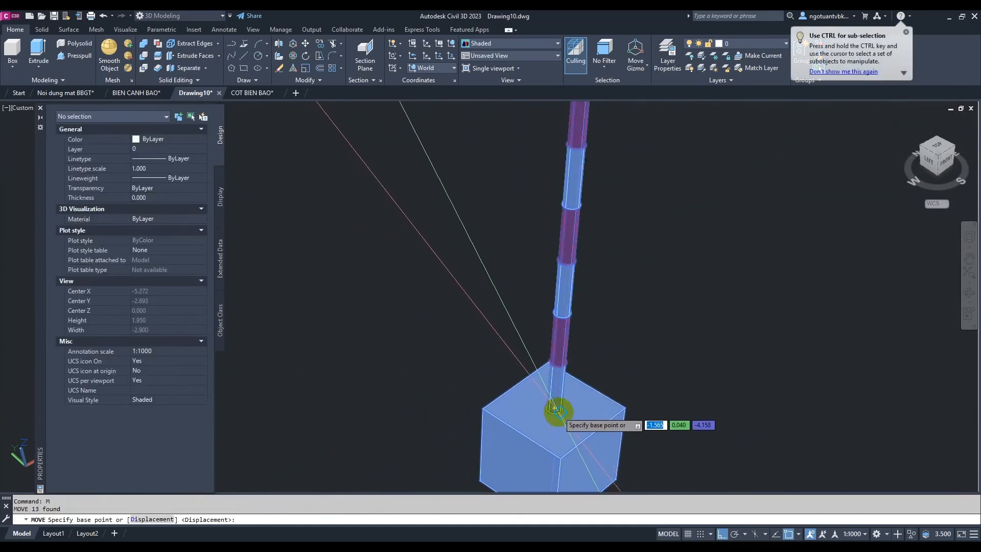
pyautogui.scroll(1, 555, 409)
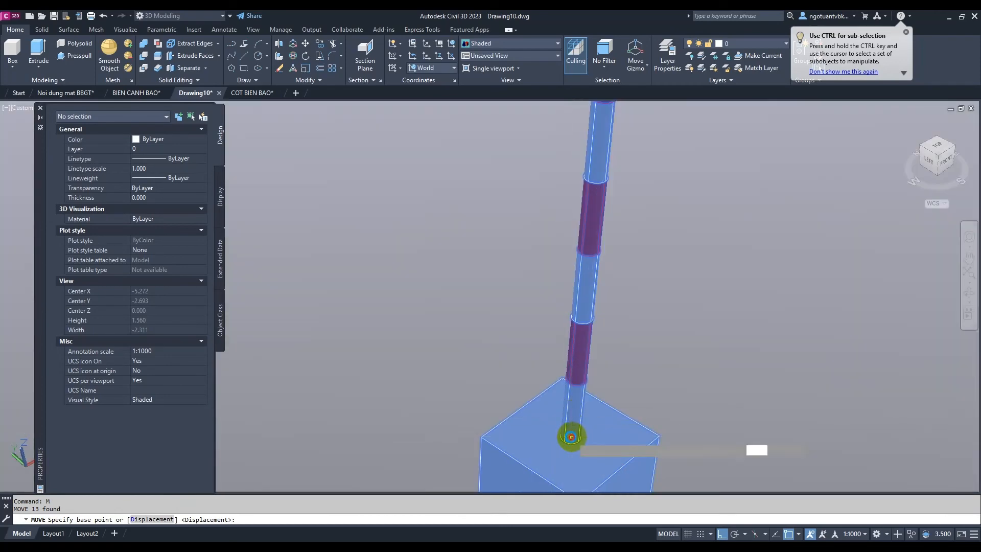
pyautogui.click(572, 437)
pyautogui.scroll(-5, 571, 437)
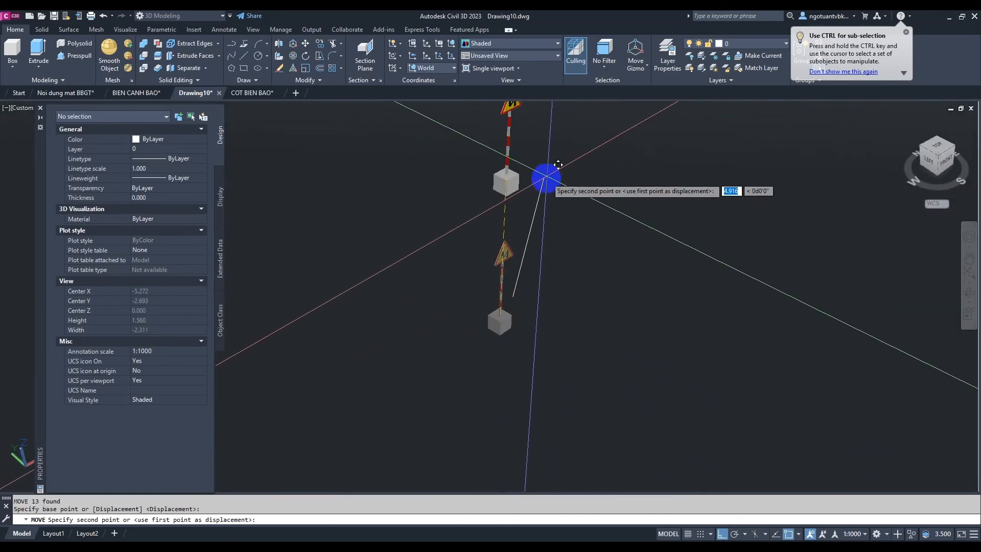
pyautogui.click(546, 178)
# Step: Erase the reference line running from the origin
pyautogui.click(532, 221)
pyautogui.moveTo(548, 258); pyautogui.dragTo(547, 357, button='middle')
pyautogui.press('Delete')
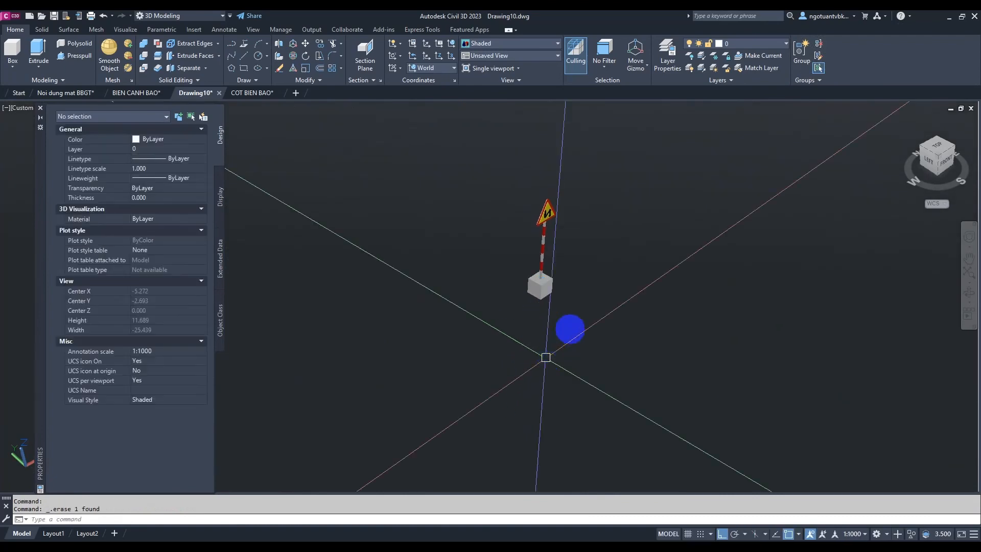
# Step: Examine the relocated sign assembly from the southwest and northwest isometric views, ending in the southwest isometric view
pyautogui.scroll(2, 541, 267)
pyautogui.moveTo(581, 256); pyautogui.dragTo(544, 306, button='middle')
pyautogui.scroll(1, 568, 281)
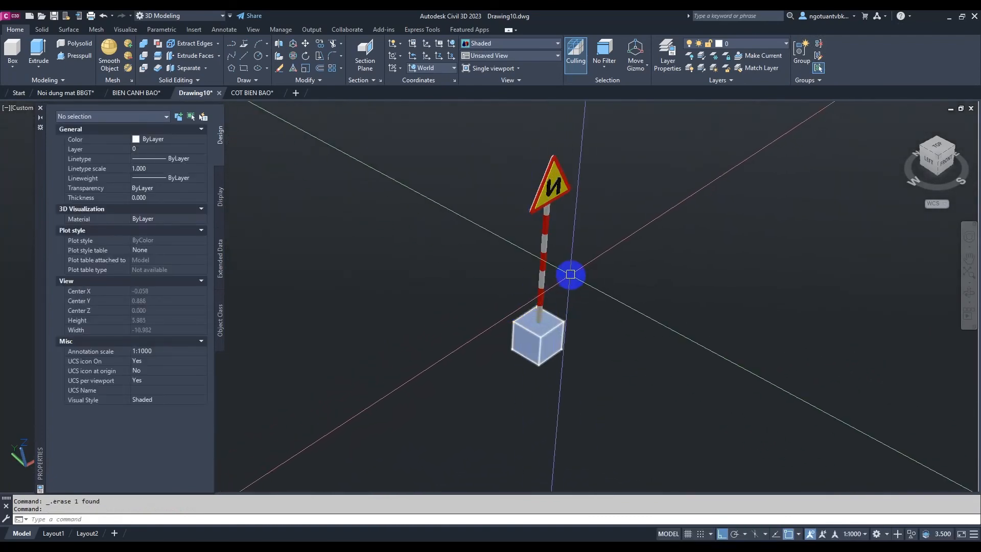
pyautogui.keyDown('shift'); pyautogui.moveTo(571, 274); pyautogui.dragTo(517, 225, button='middle'); pyautogui.keyUp('shift')
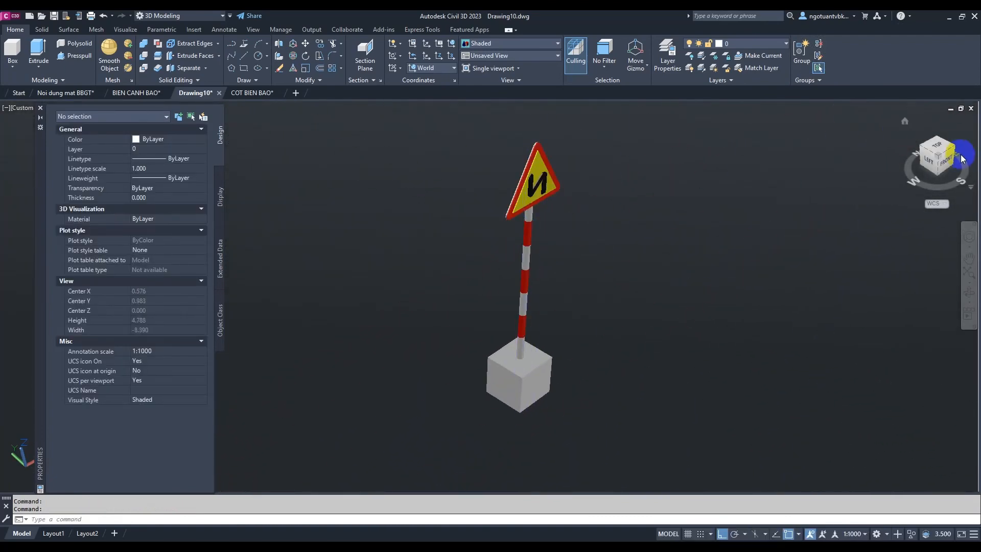
pyautogui.click(940, 155)
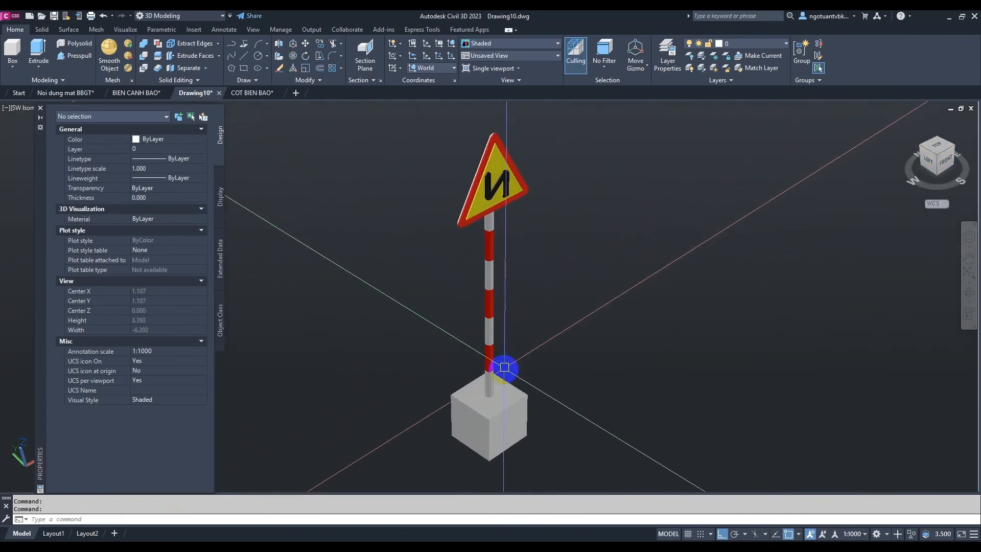
pyautogui.moveTo(516, 287); pyautogui.dragTo(549, 293, button='middle')
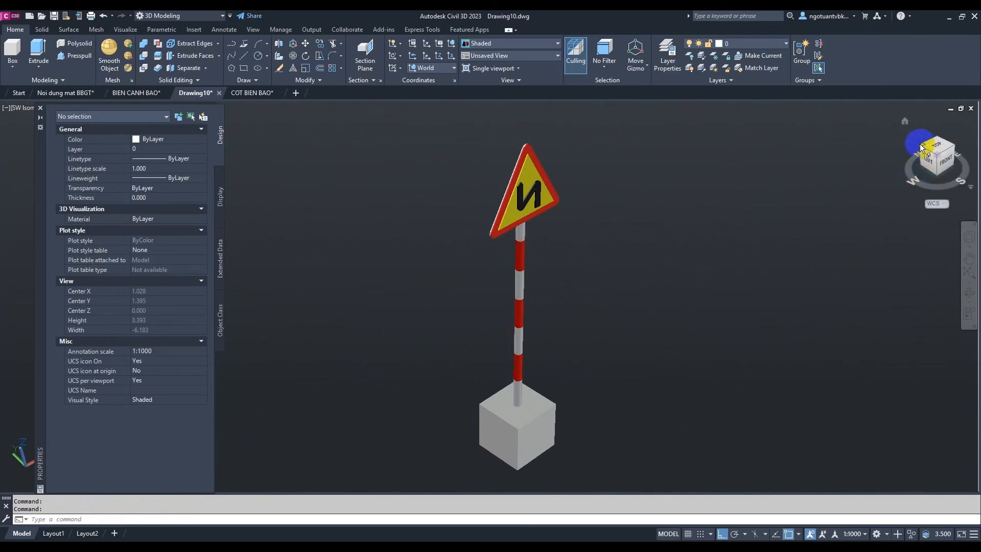
pyautogui.click(922, 150)
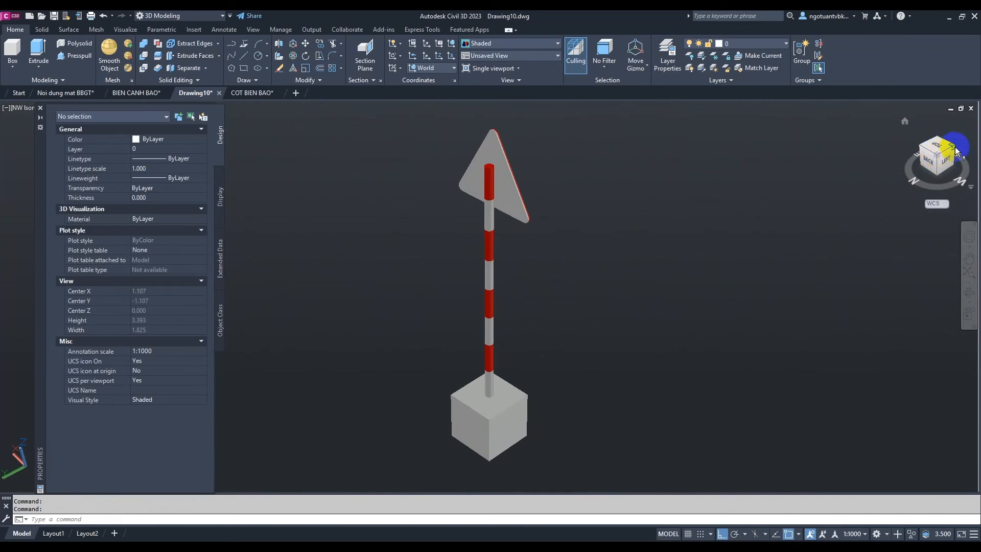
pyautogui.click(954, 151)
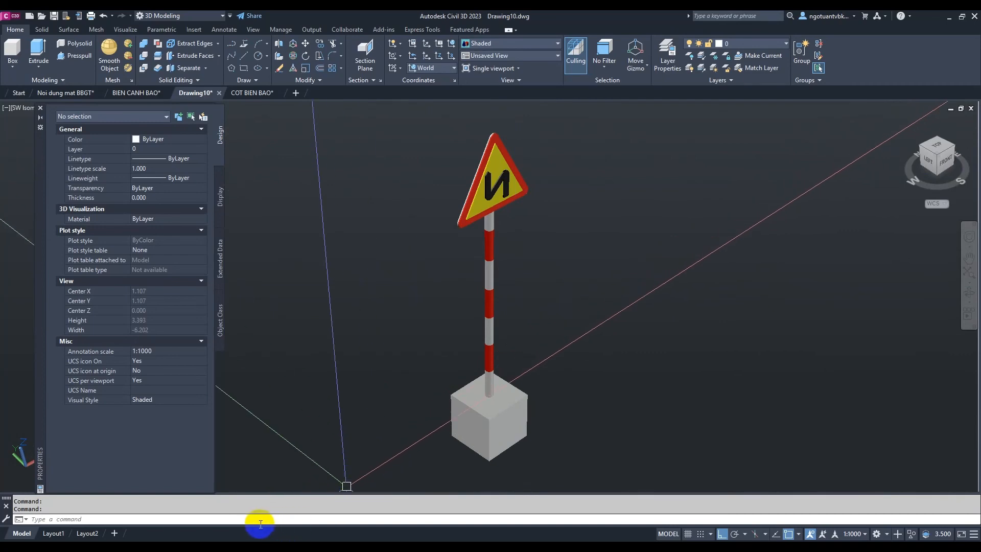
# Step: Switch to the BIEN CANH BAO drawing for a look and return to Drawing10
pyautogui.moveTo(240, 546)
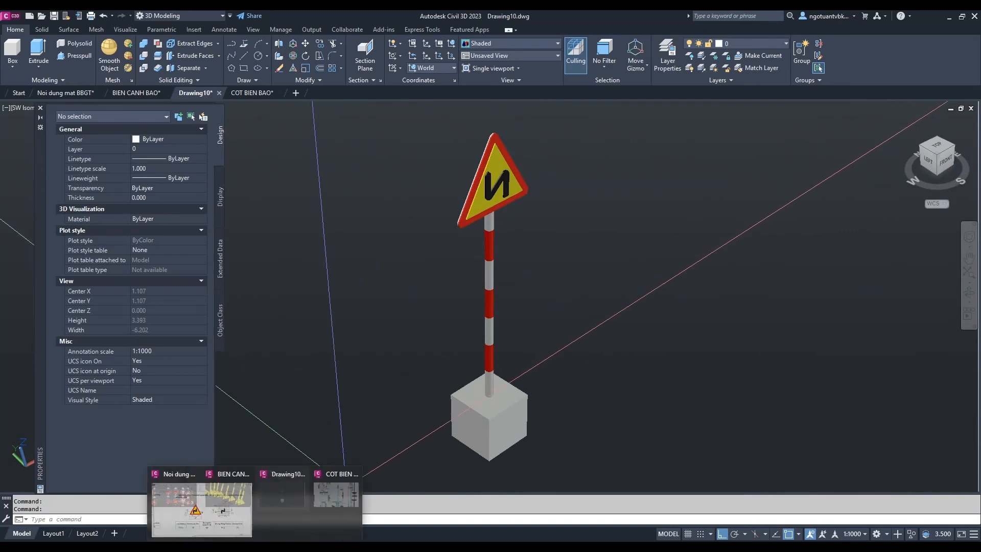
pyautogui.click(201, 500)
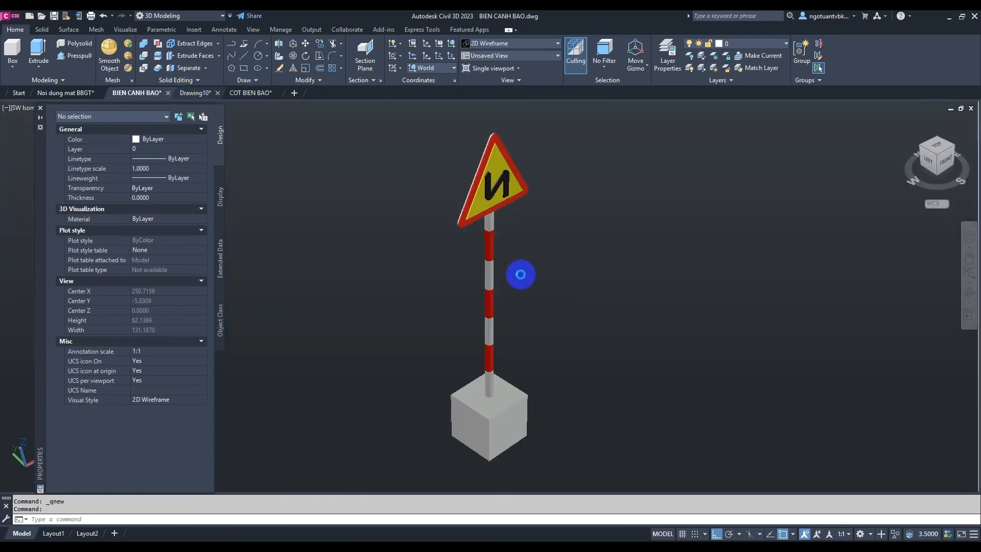
pyautogui.hotkey('ctrl', 'Tab')
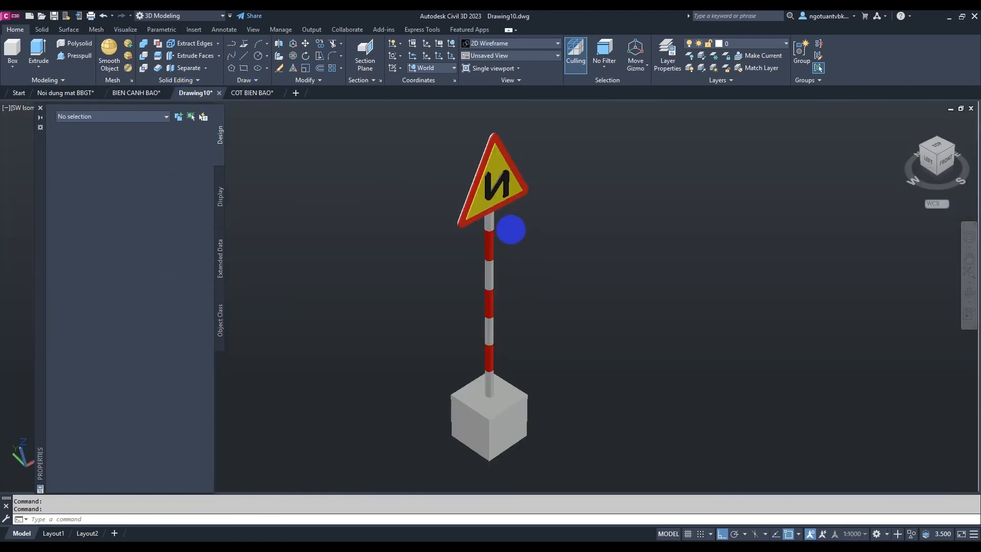
# Step: Save the drawing as W.202A in the Thu vien 3D folder on drive D
pyautogui.hotkey('ctrl', 's')
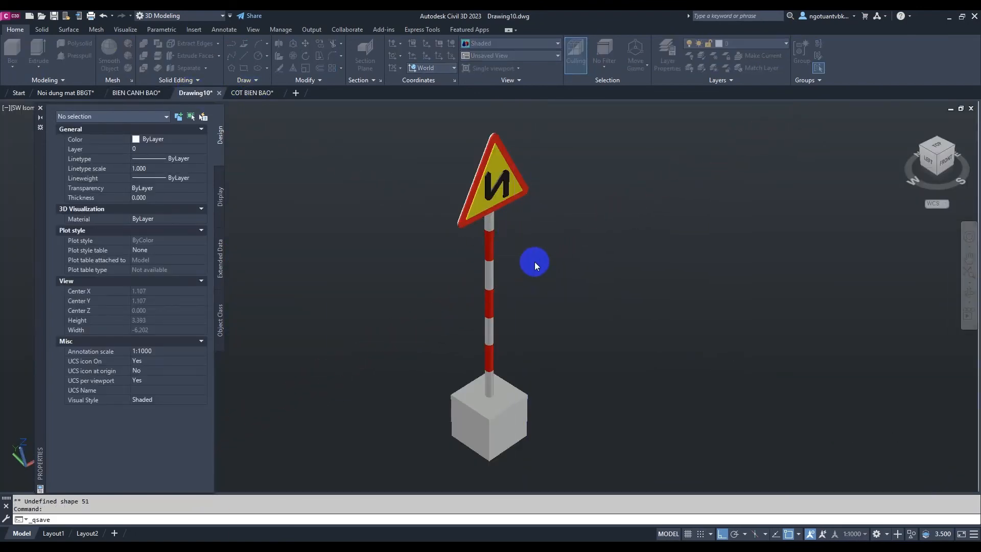
pyautogui.click(490, 170)
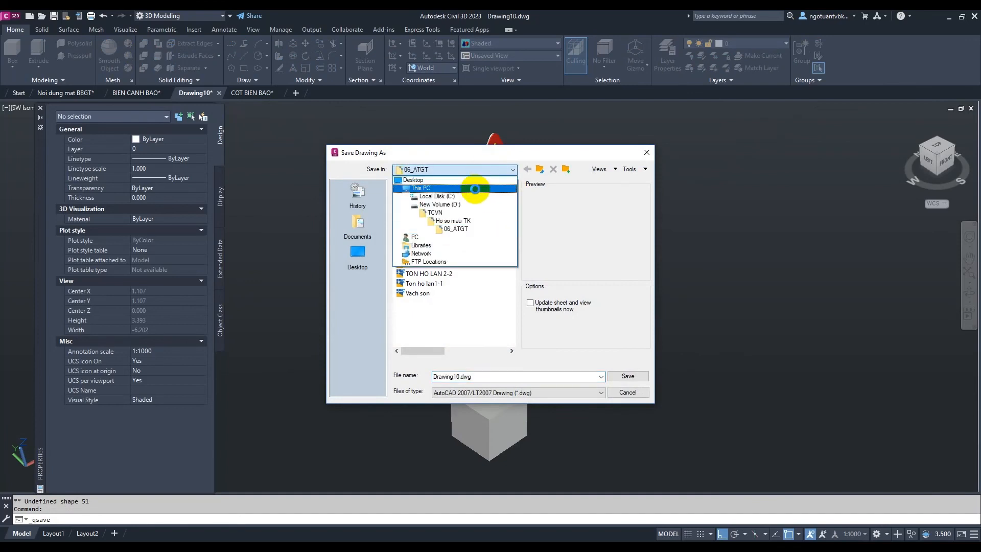
pyautogui.click(454, 213)
pyautogui.scroll(-3, 453, 254)
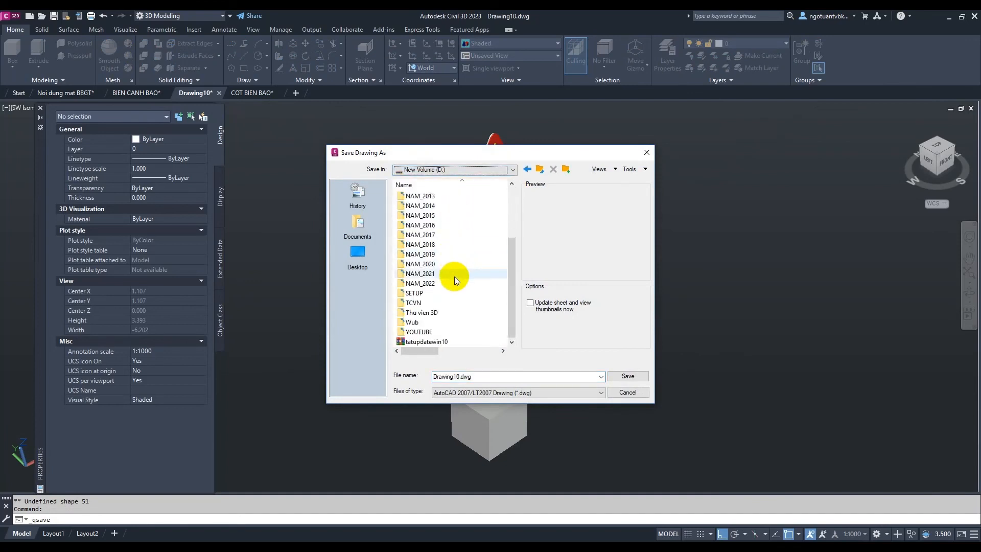
pyautogui.doubleClick(423, 311)
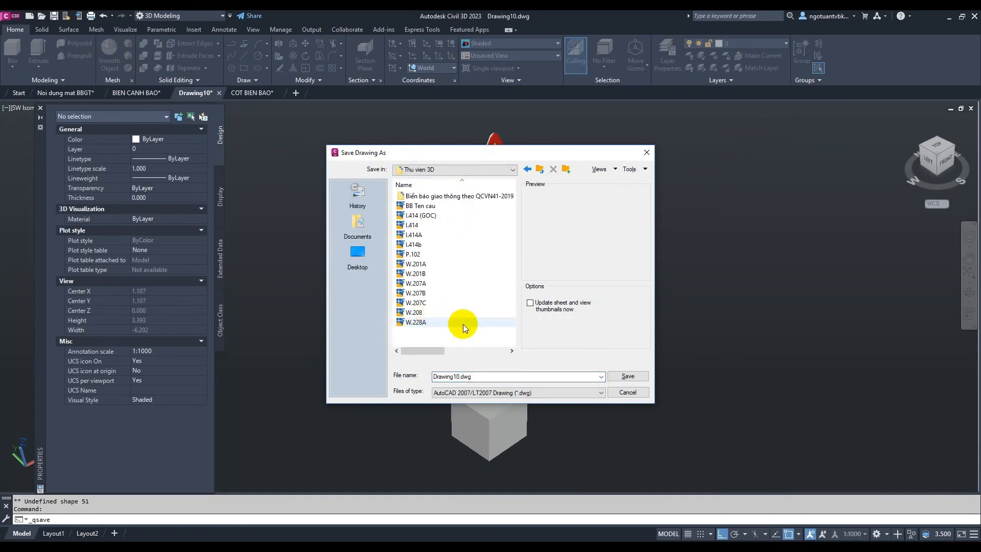
pyautogui.click(417, 312)
pyautogui.click(445, 377)
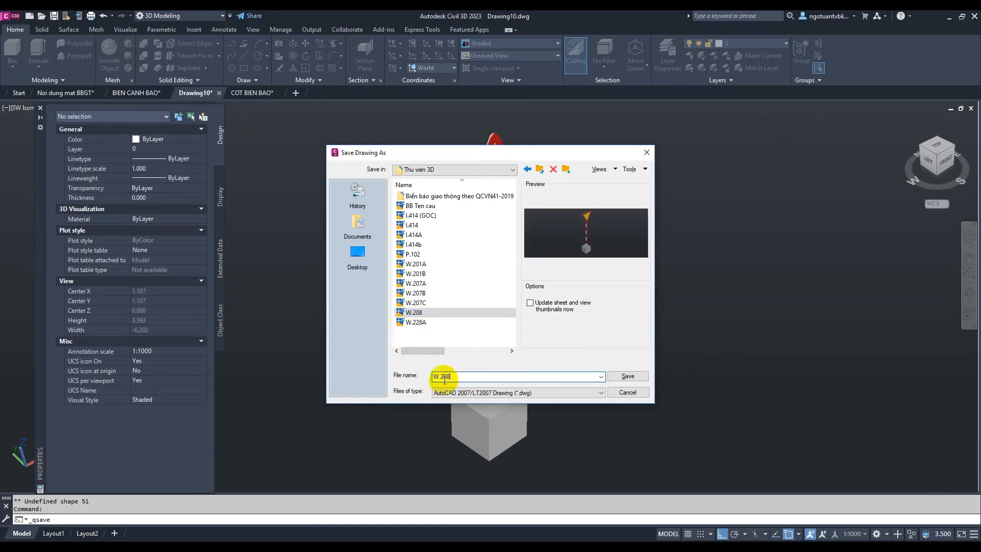
pyautogui.moveTo(447, 376); pyautogui.dragTo(482, 375)
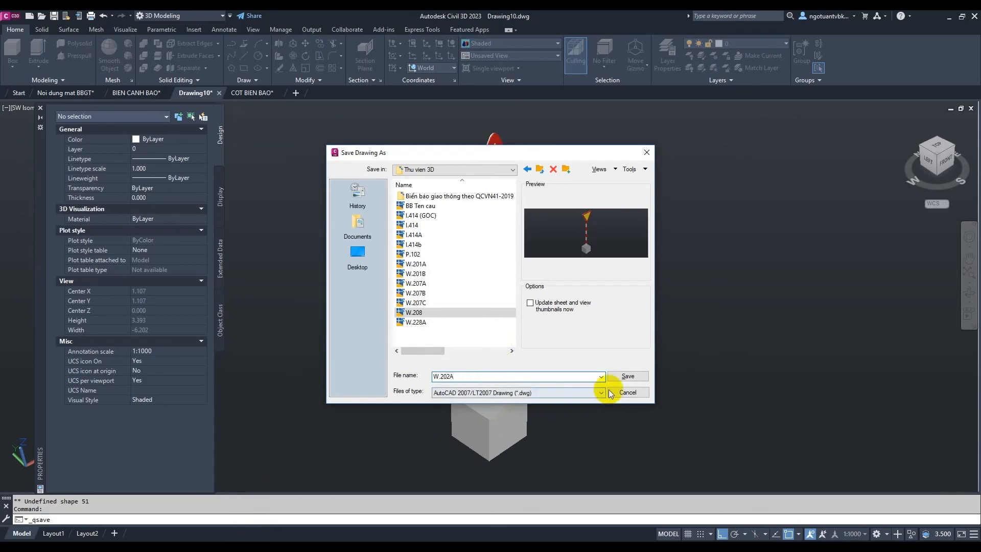
pyautogui.click(625, 377)
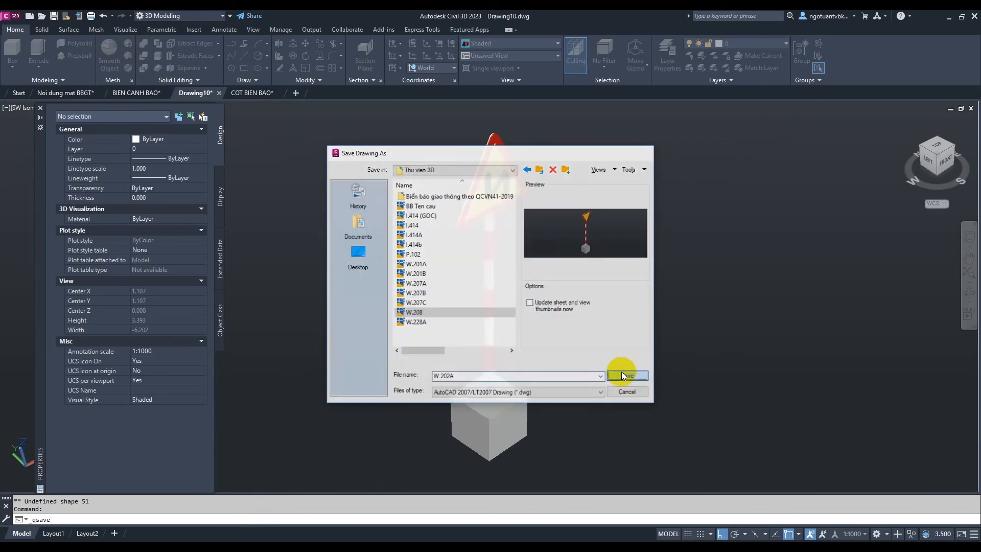